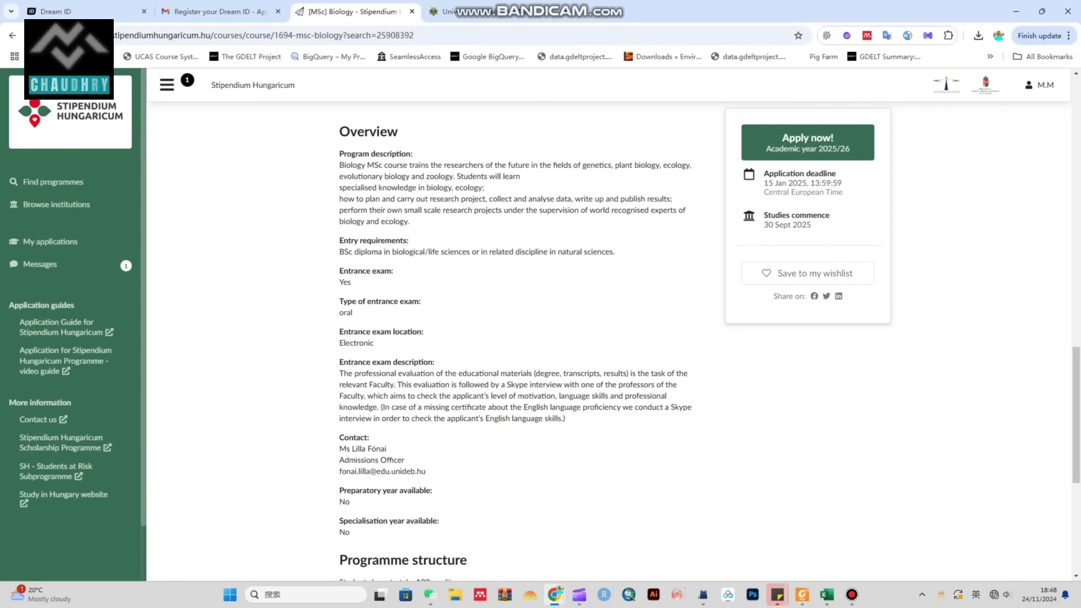
scroll(515, 338, "down", 5)
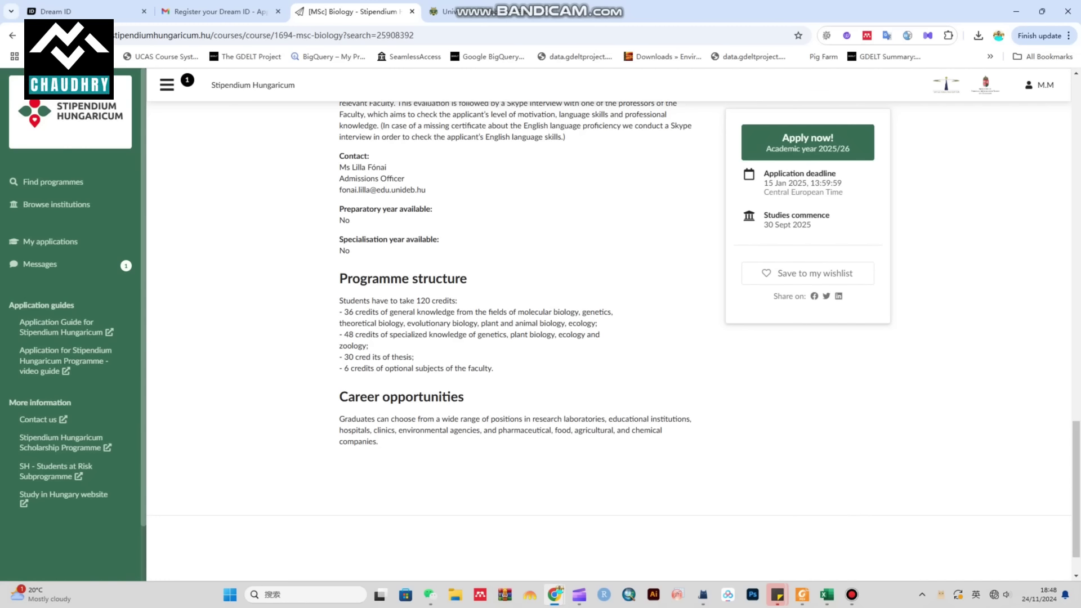
scroll(541, 332, "up", 15)
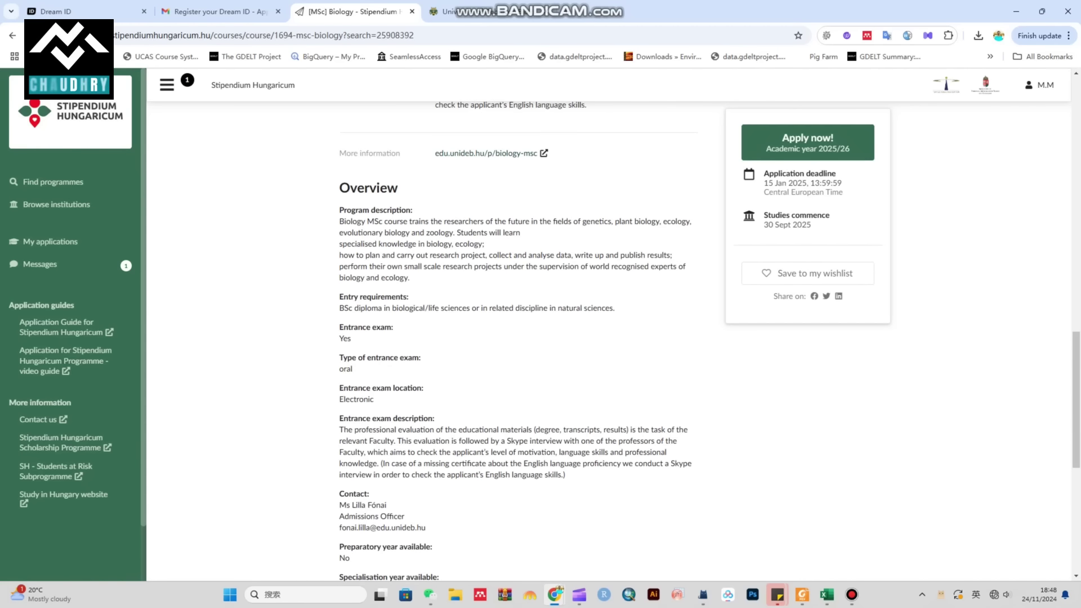
scroll(495, 382, "up", 10)
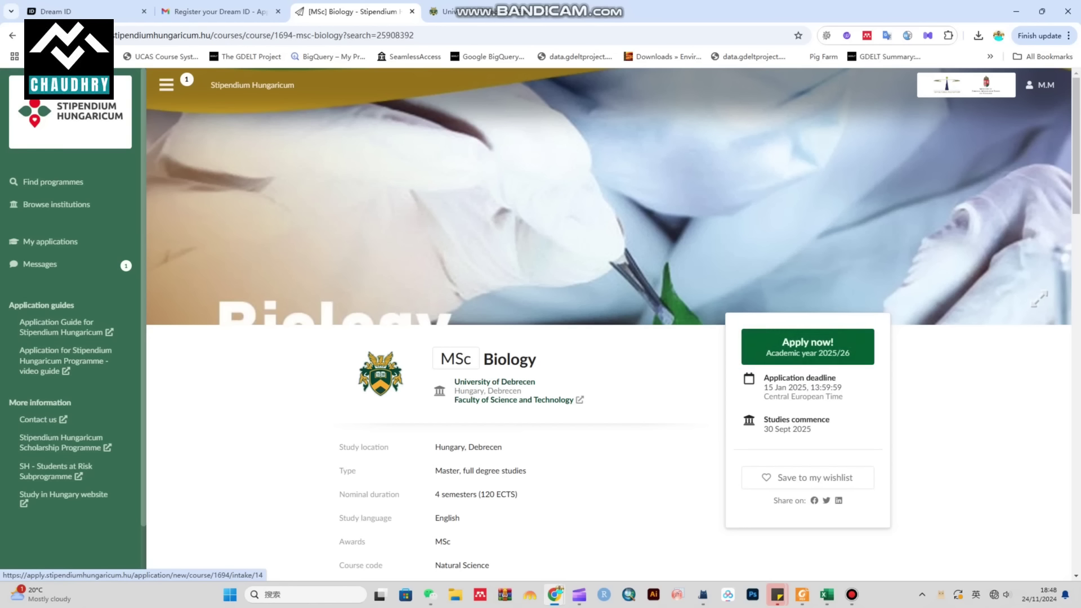
Step: Start an application for Debrecen's MSc Biology and review the Priorities choice list
left_click(808, 347)
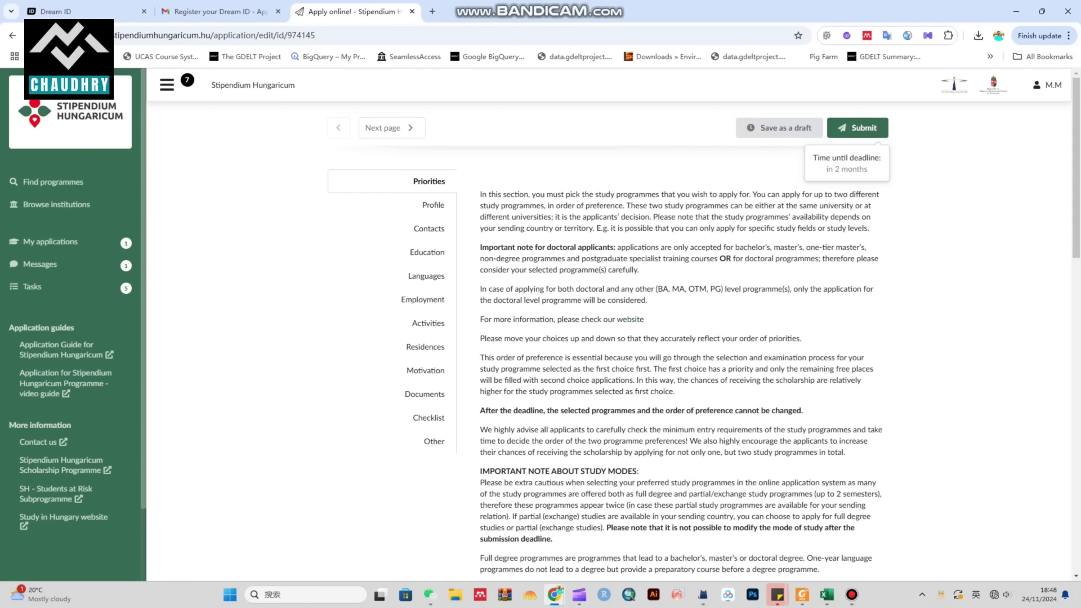
scroll(680, 338, "down", 7)
scroll(680, 337, "down", 8)
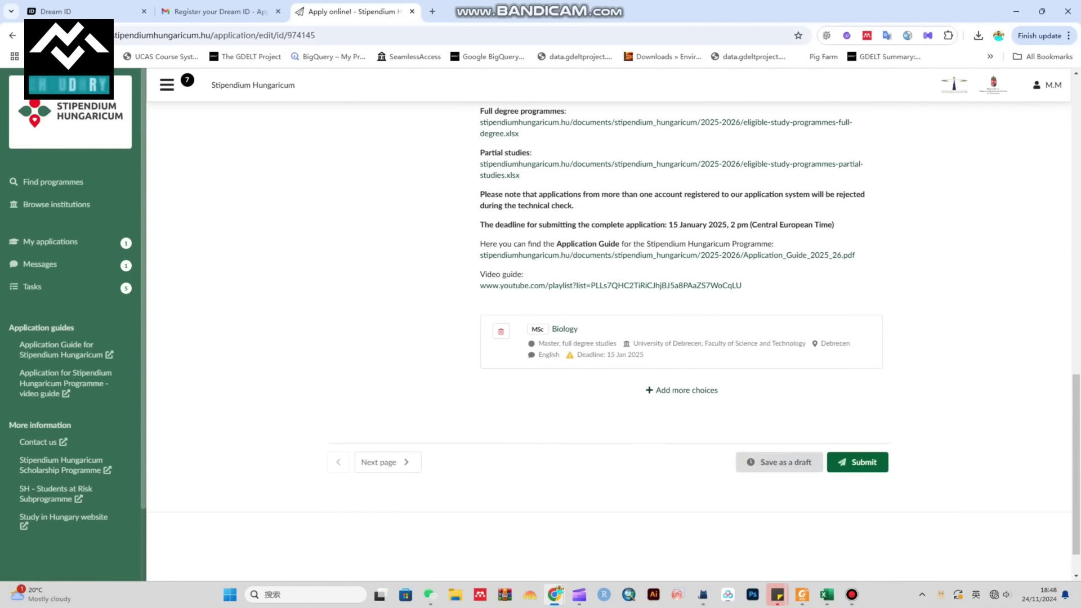
scroll(680, 328, "up", 1)
scroll(680, 329, "up", 8)
scroll(680, 329, "down", 9)
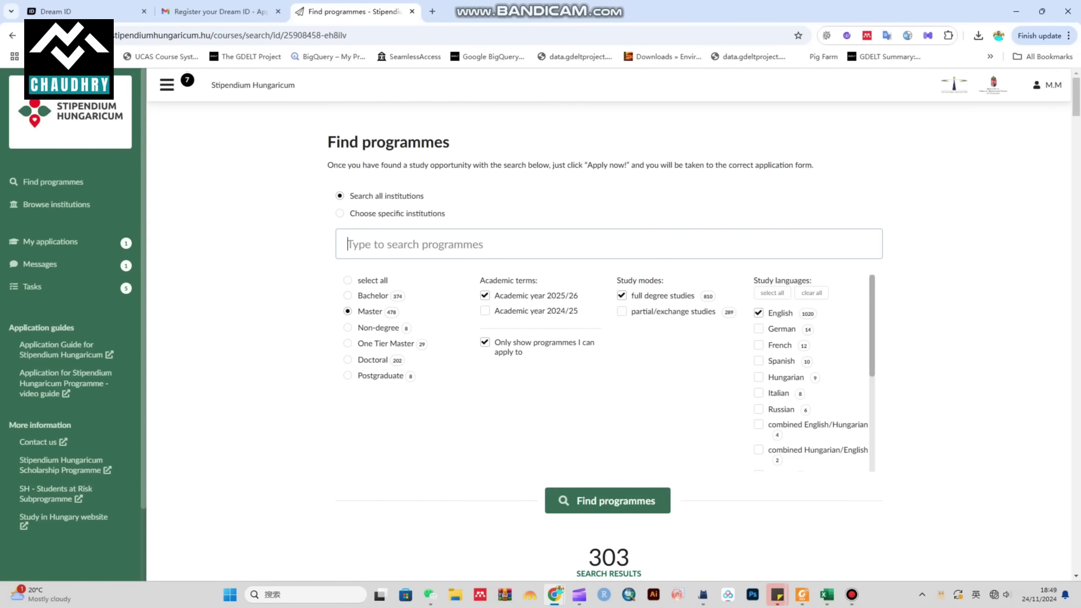
Step: Search programmes for 'biology' and apply to the University of Pécs MSc Biology result
scroll(608, 338, "down", 7)
scroll(608, 338, "up", 7)
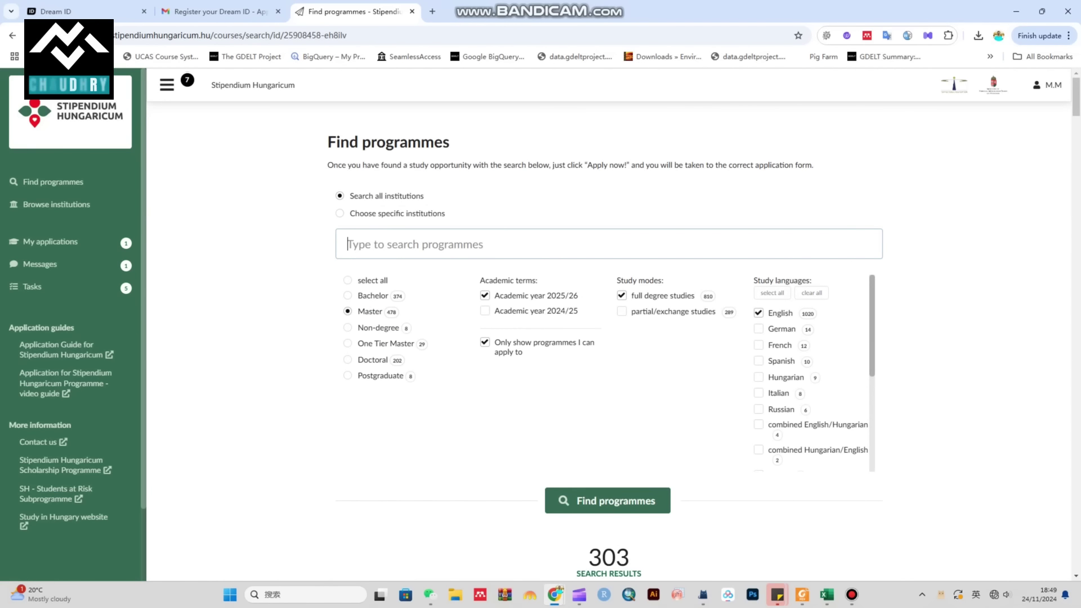
type("biolog")
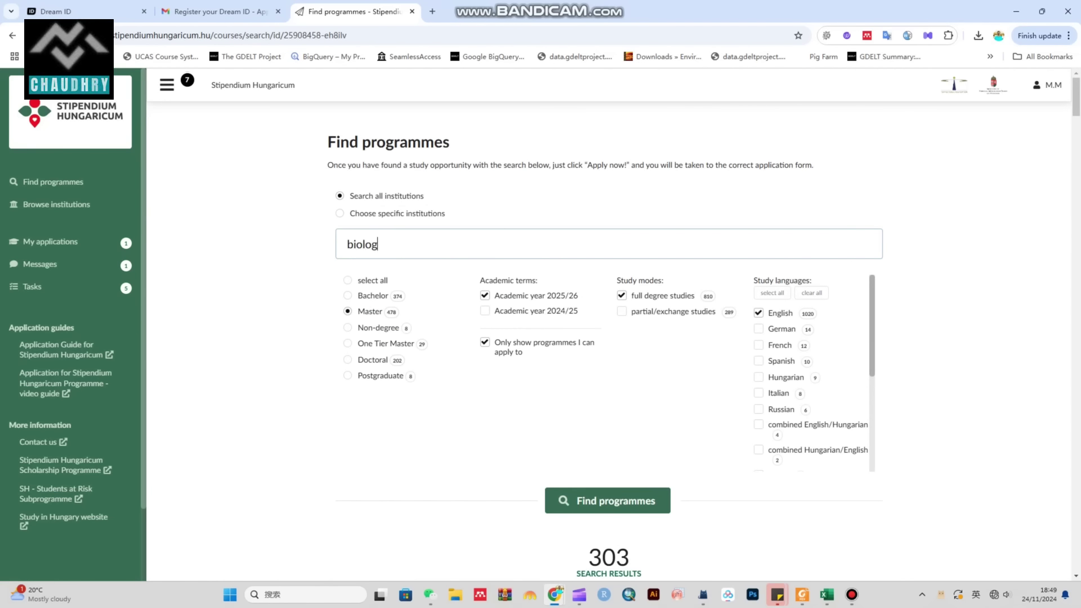
type("y")
key("Return")
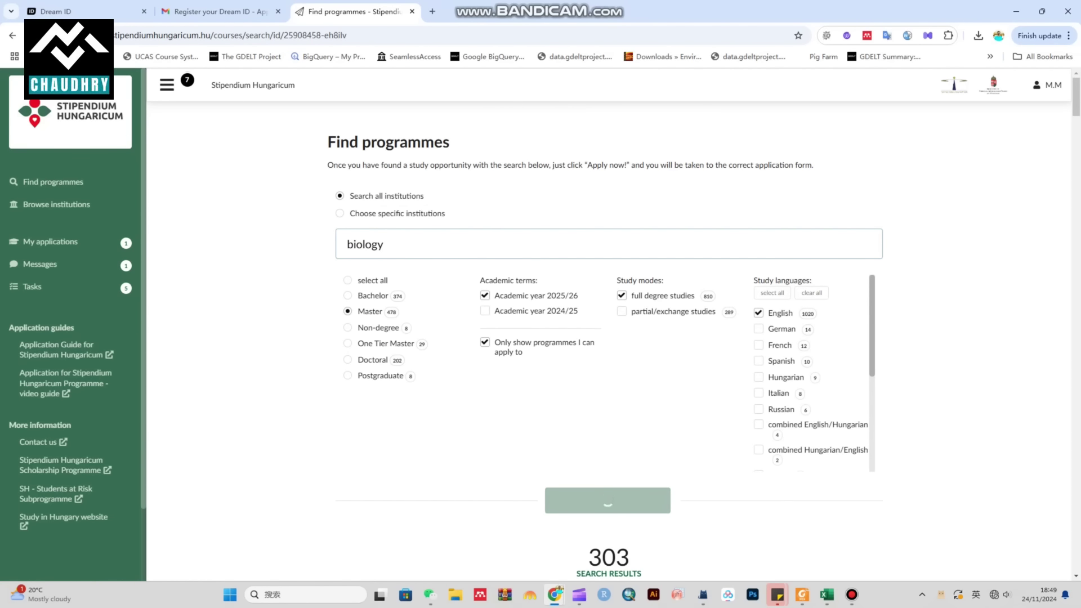
scroll(608, 337, "down", 15)
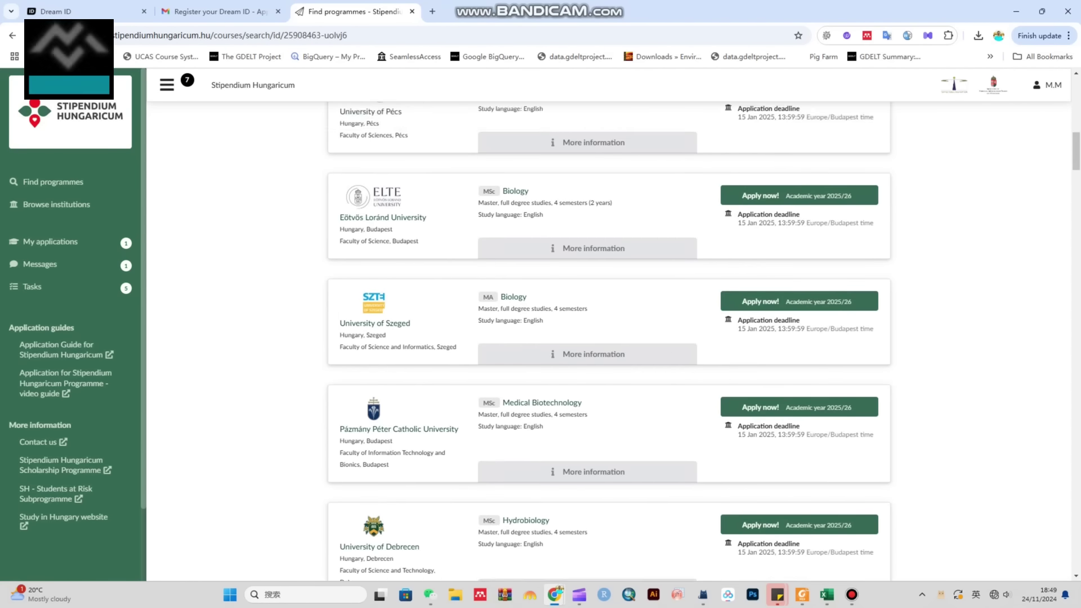
scroll(608, 338, "up", 5)
scroll(608, 338, "down", 1)
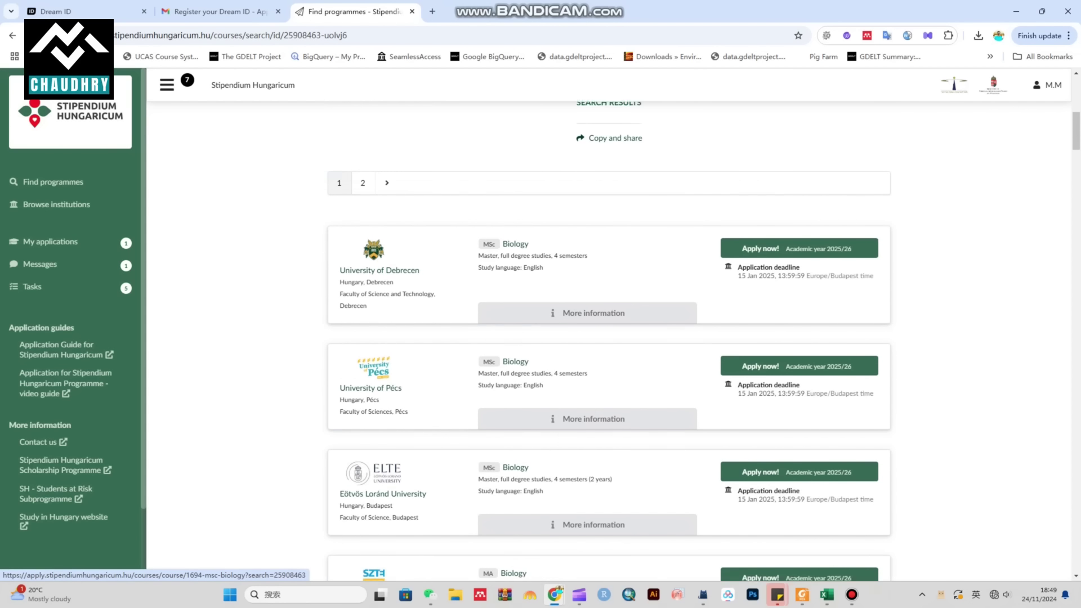
scroll(608, 338, "down", 2)
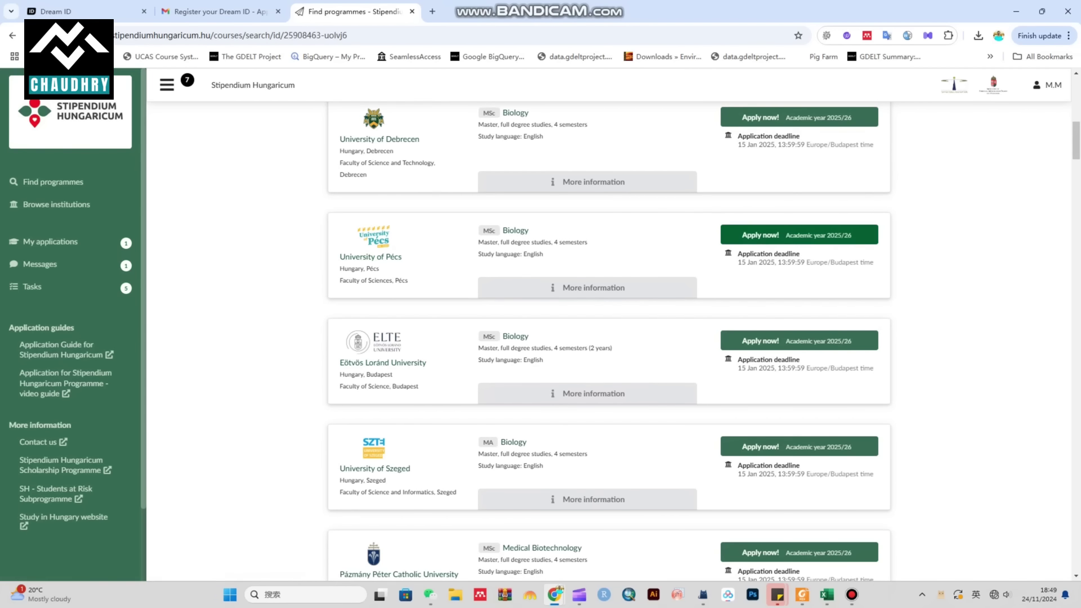
left_click(760, 234)
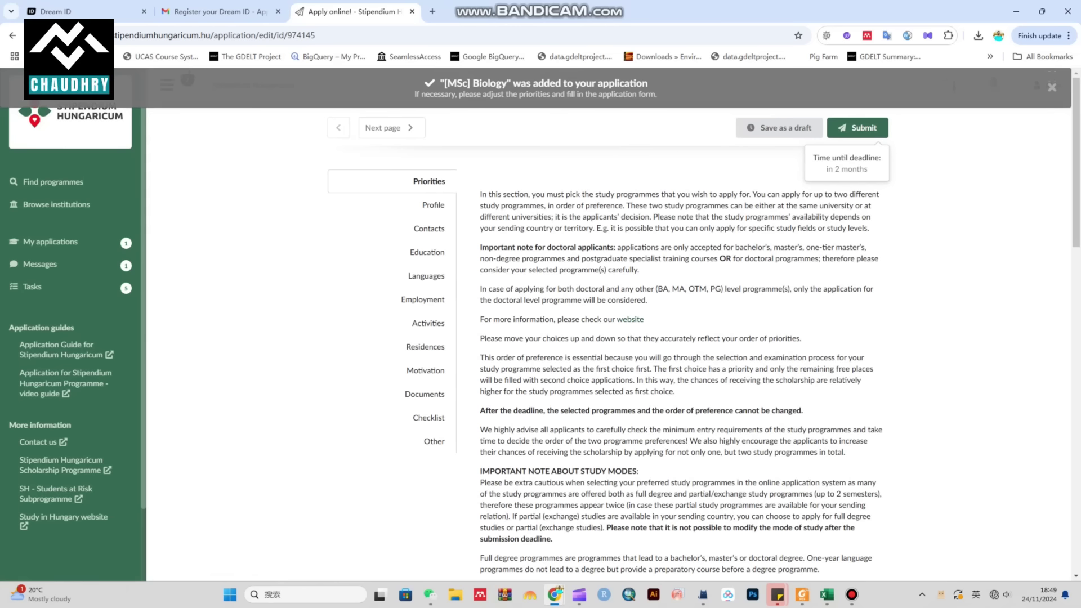
Step: Move Debrecen below Pécs so Pécs MSc Biology is priority 1, then continue to Profile
scroll(620, 337, "down", 15)
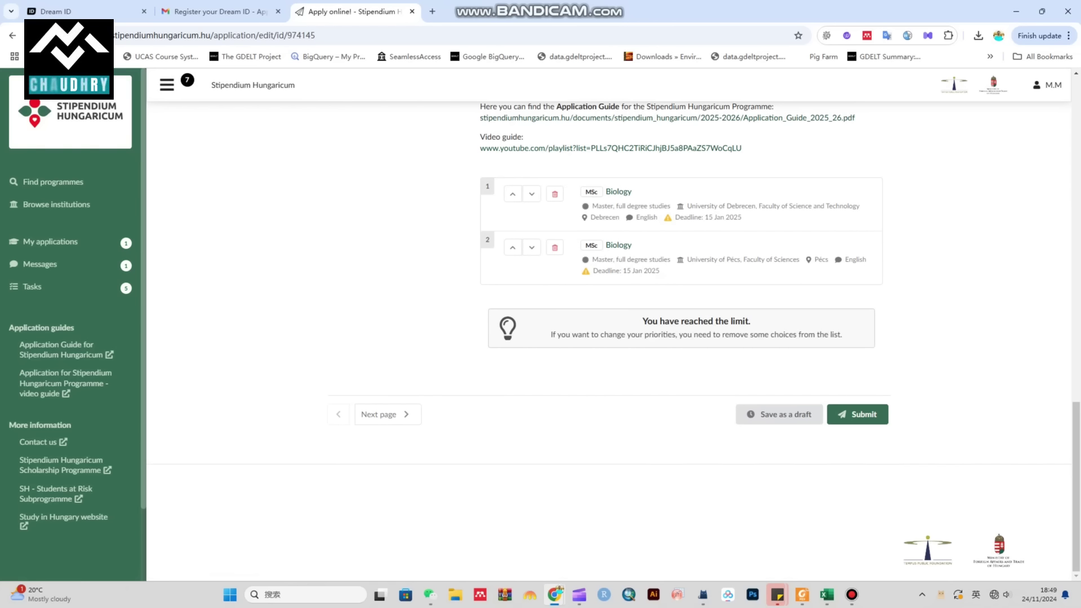
left_click_drag(550, 334, 842, 334)
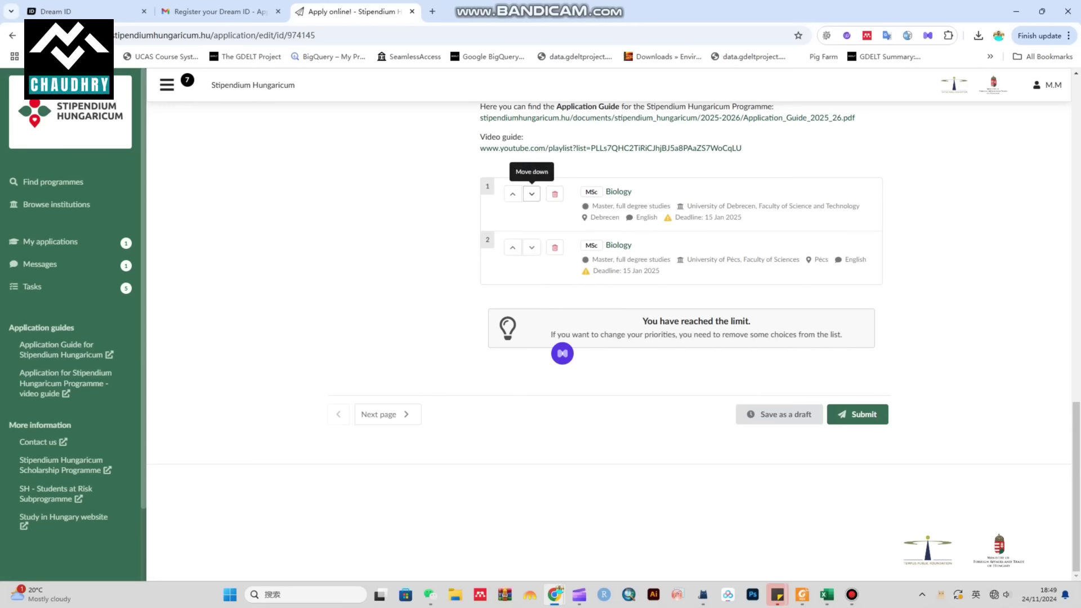
left_click(531, 193)
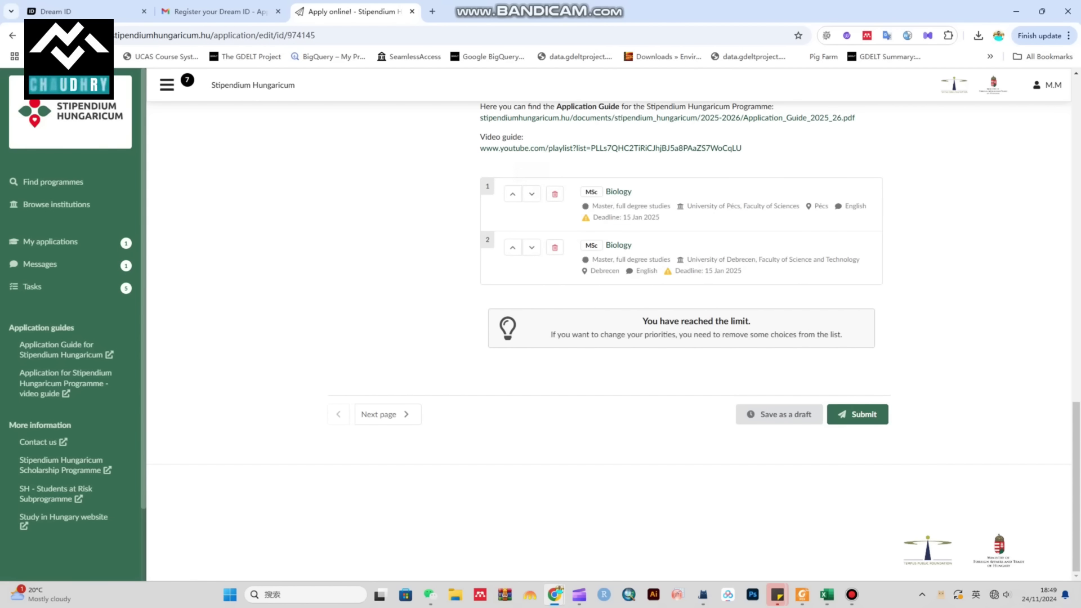
left_click_drag(691, 206, 746, 206)
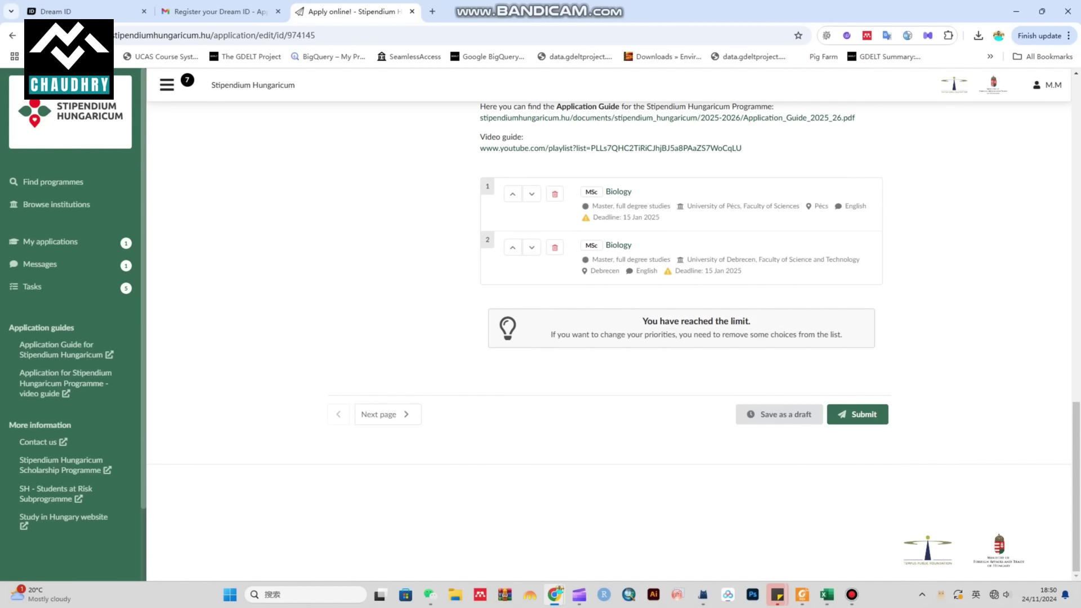
left_click_drag(679, 270, 741, 270)
left_click(741, 270)
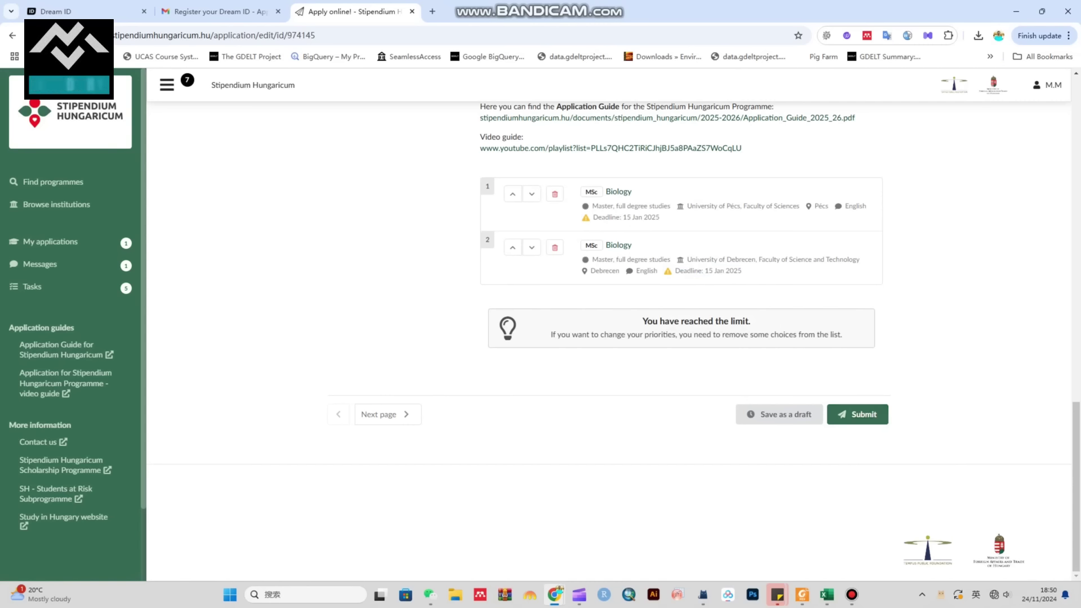
left_click(382, 415)
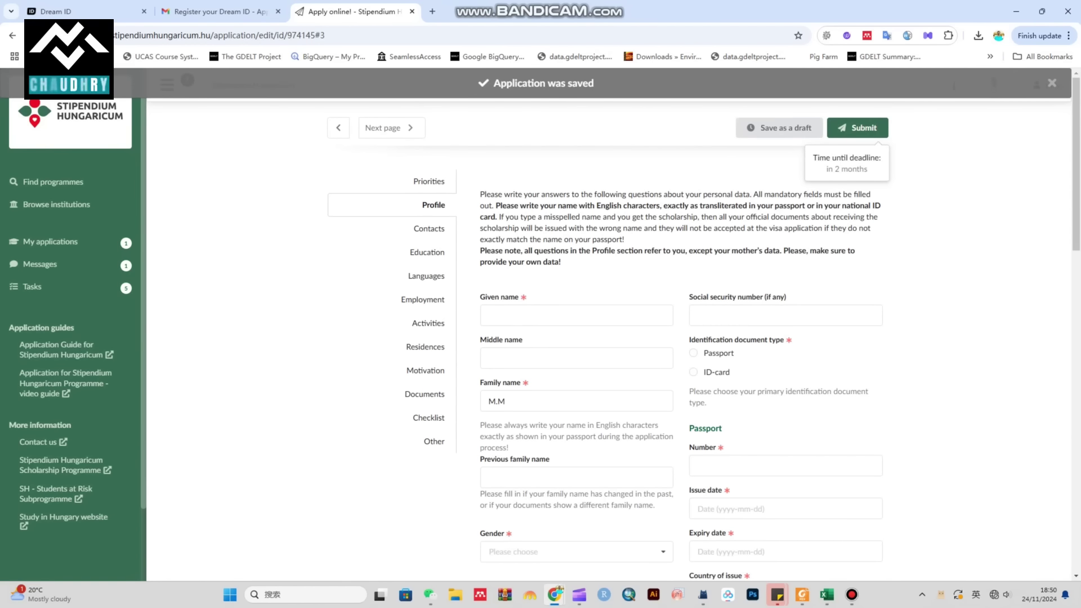
Step: Enter the applicant's given name and replace the existing family name
left_click(575, 315)
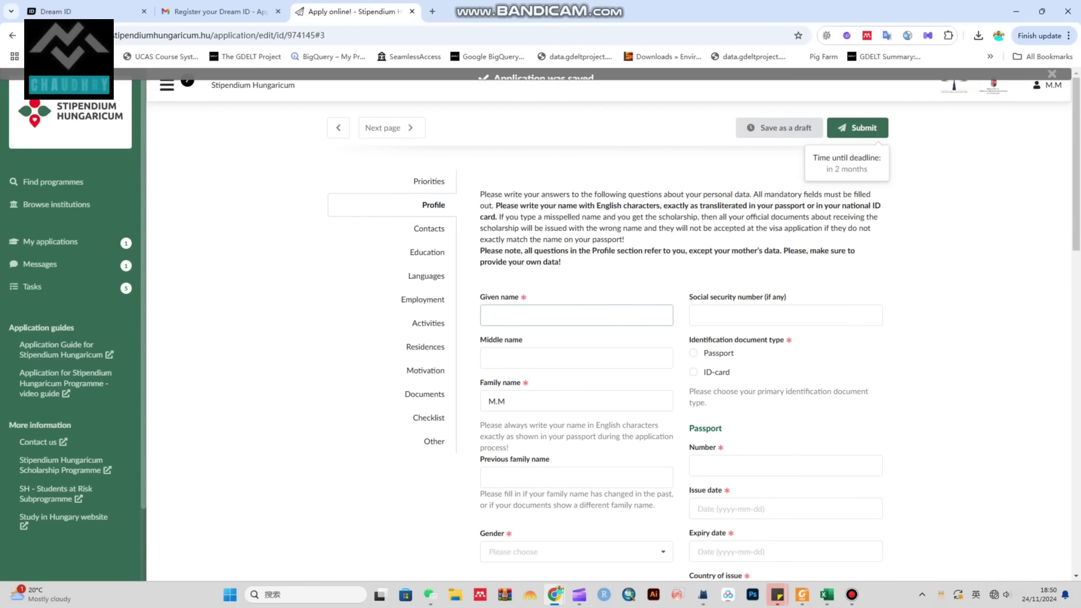
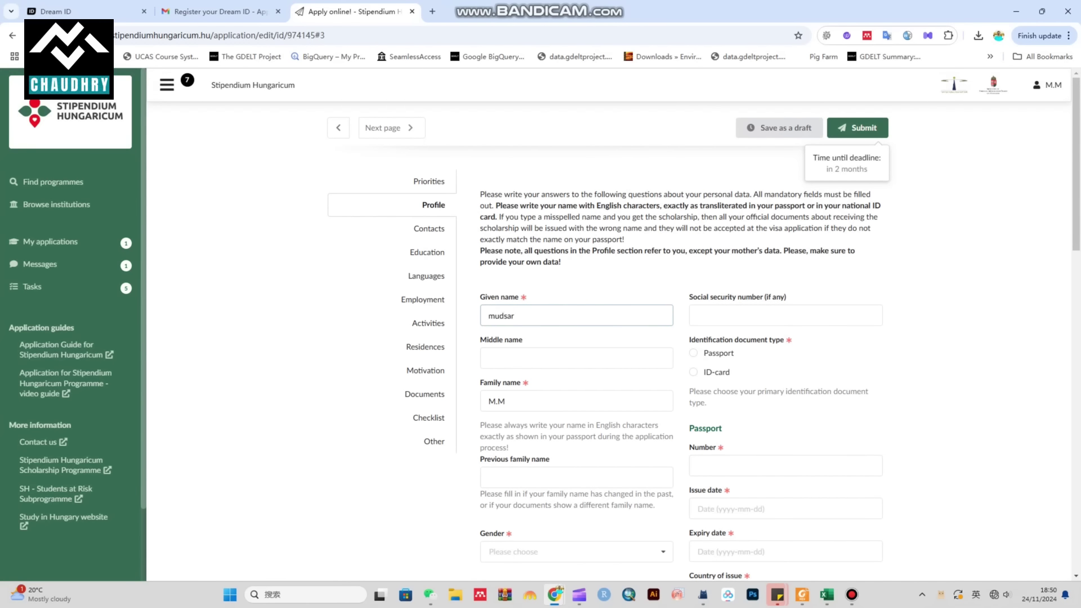
left_click(697, 316)
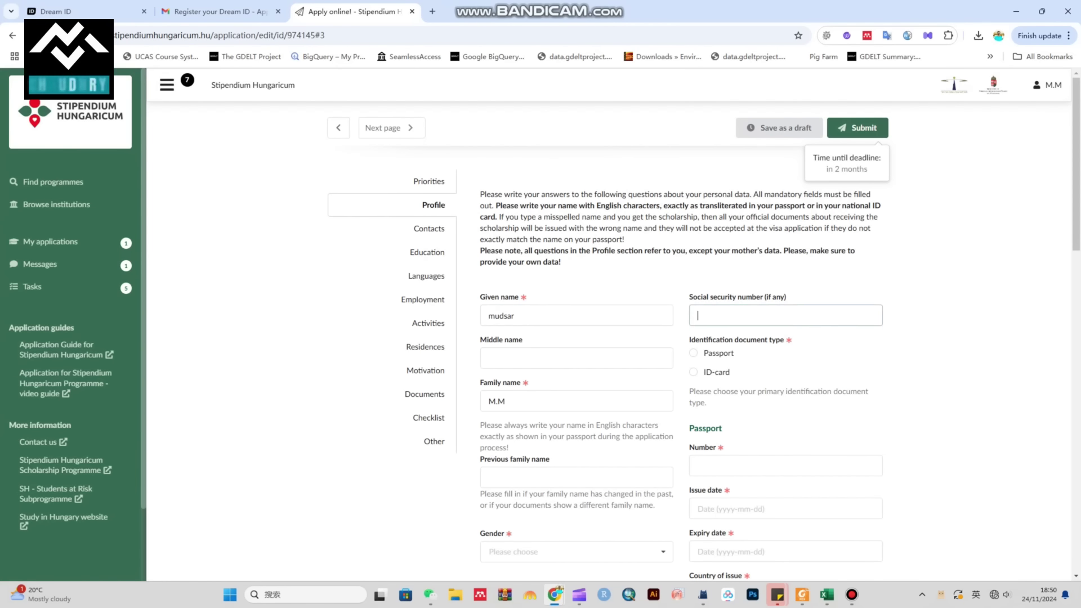
left_click_drag(764, 297, 786, 297)
left_click(576, 358)
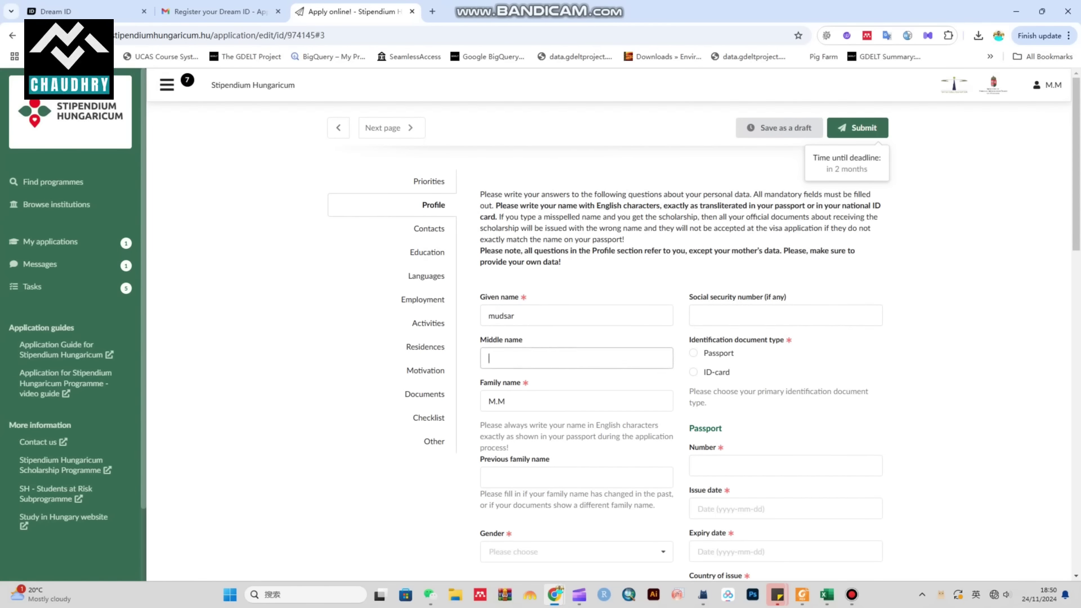
double_click(504, 401)
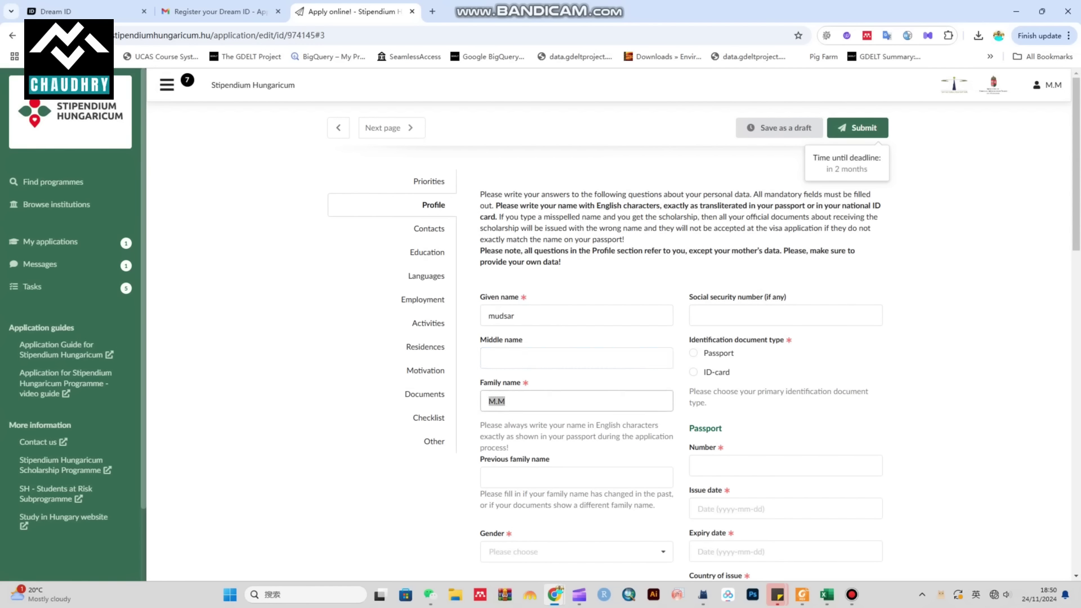
Step: Choose Passport as the identification document and enter the passport number
left_click(693, 353)
scroll(564, 299, "down", 2)
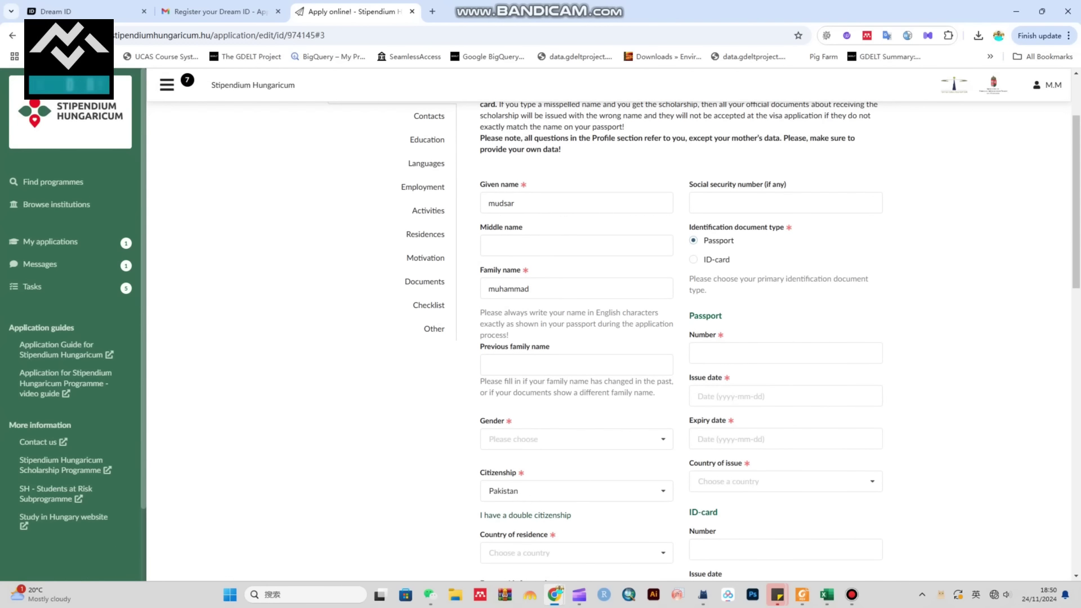
left_click(785, 353)
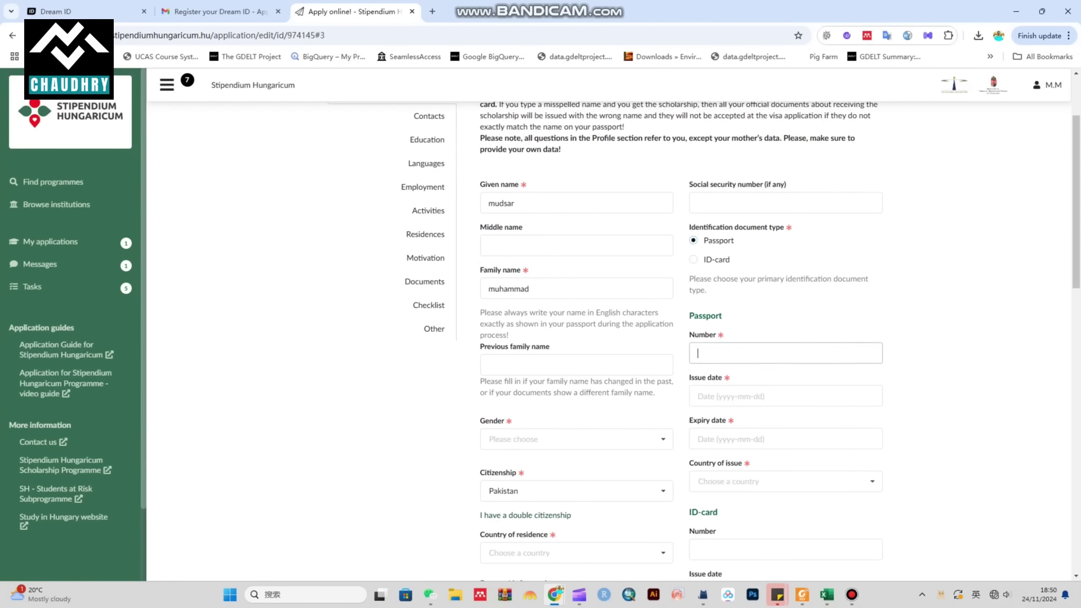
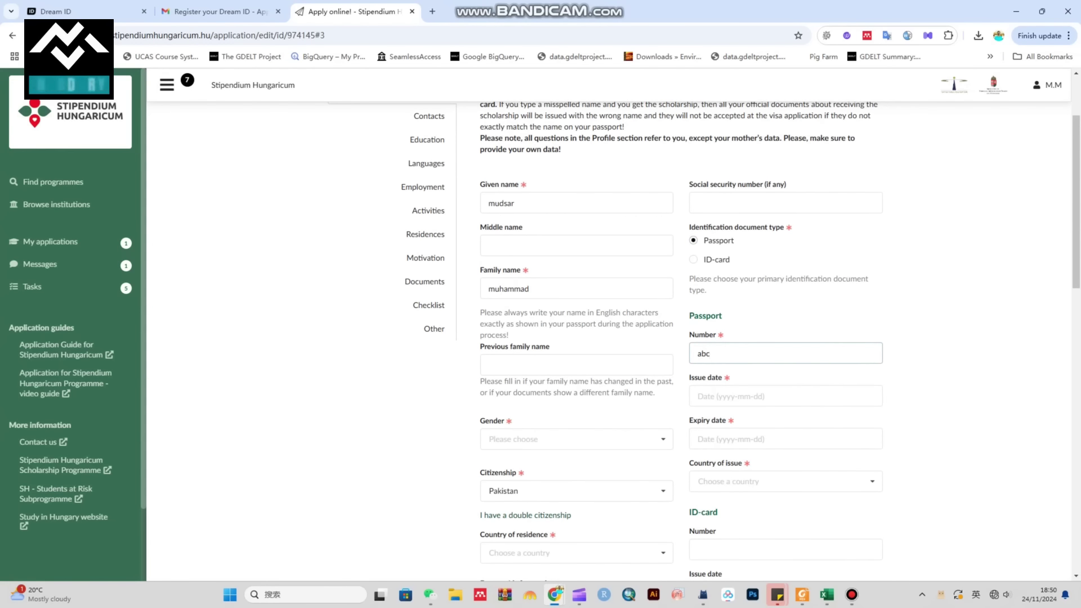
scroll(608, 338, "down", 3)
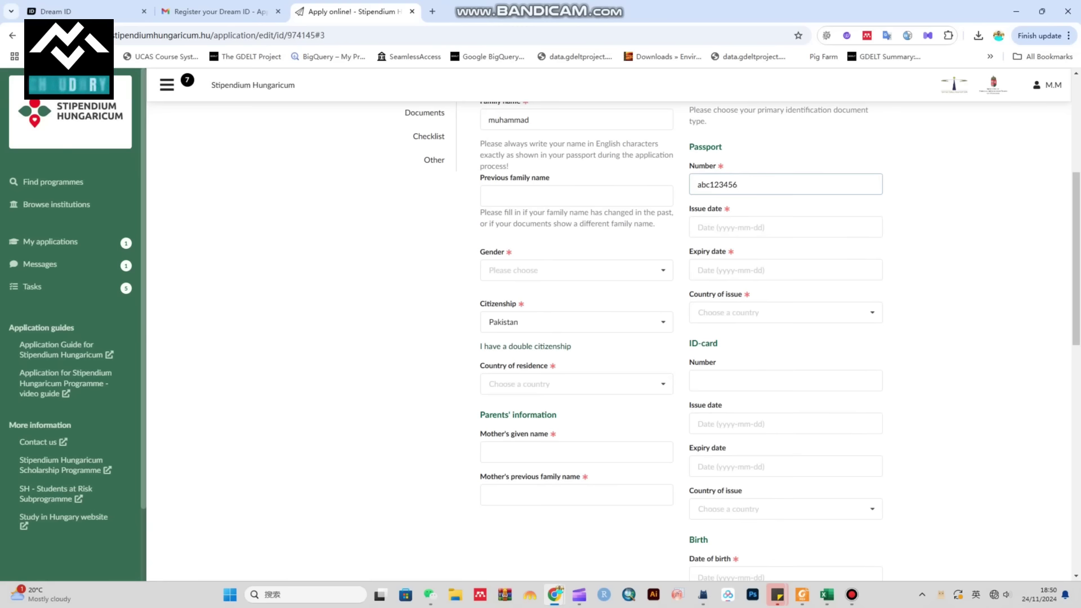
Step: Set the passport issue date to 2023-01-01 and expiry date to 2032-12-31
left_click(785, 226)
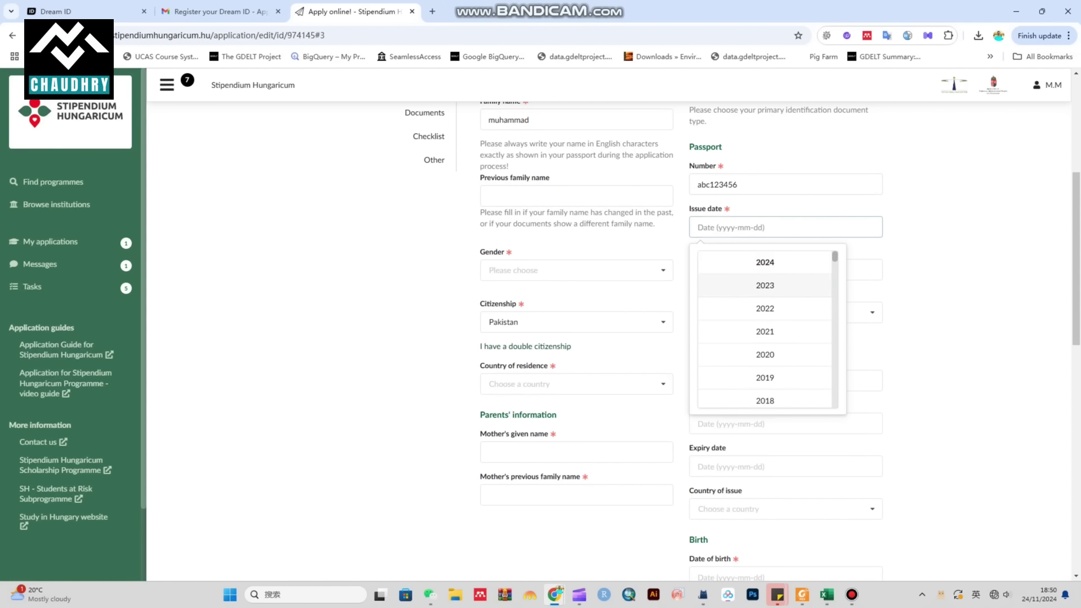
left_click(764, 286)
left_click(715, 292)
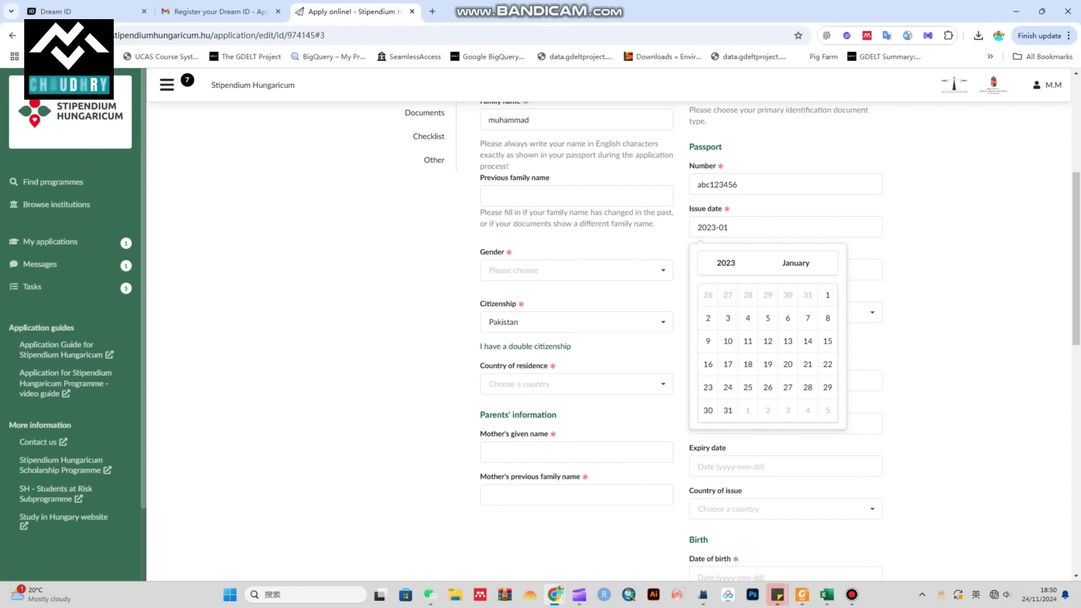
left_click(827, 295)
left_click(785, 269)
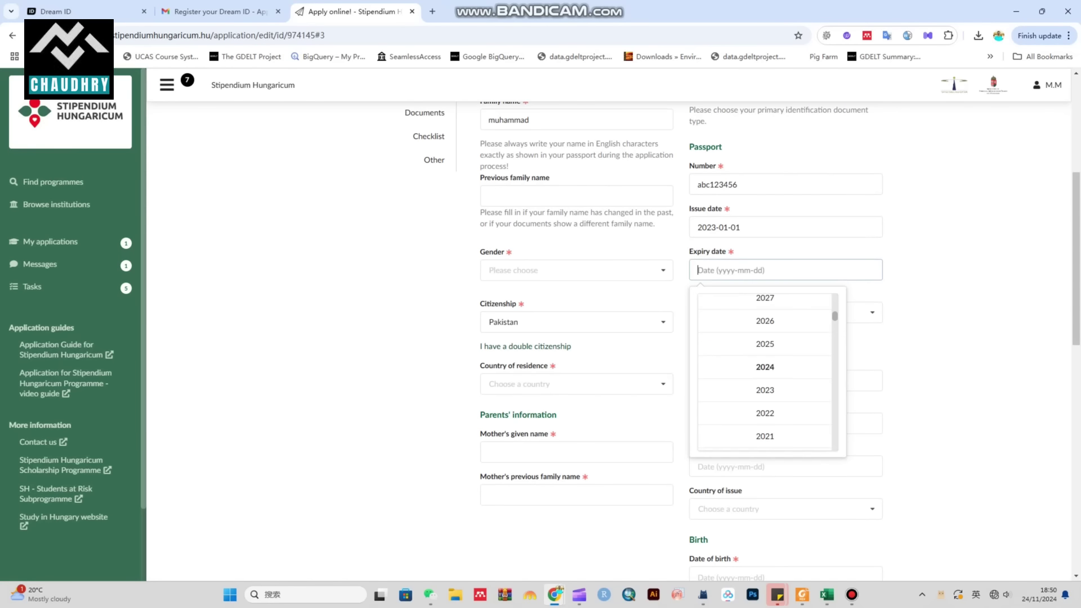
scroll(765, 372, "up", 2)
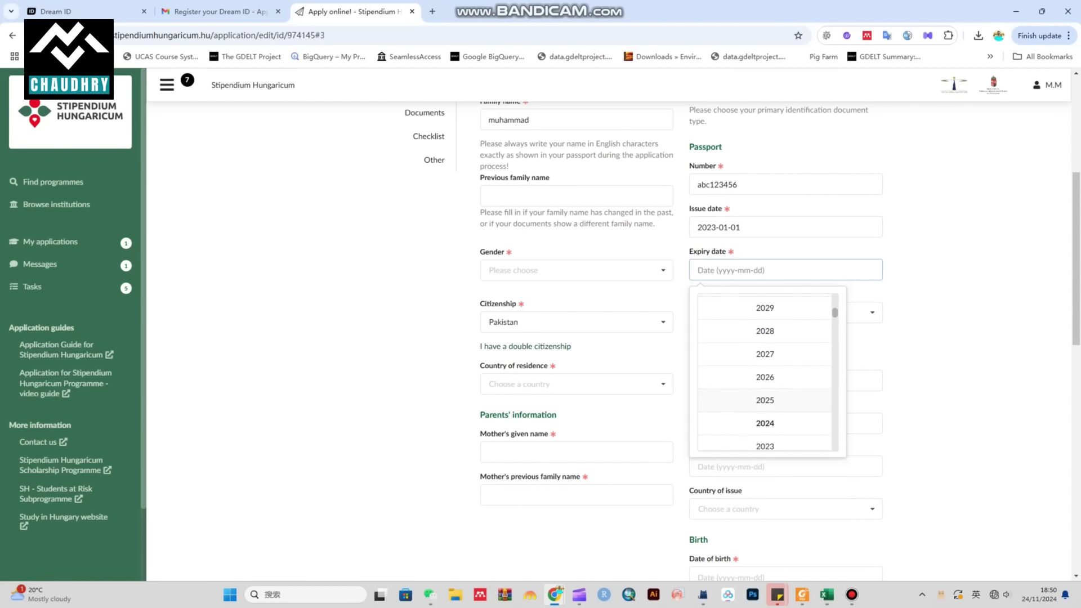
scroll(765, 372, "up", 3)
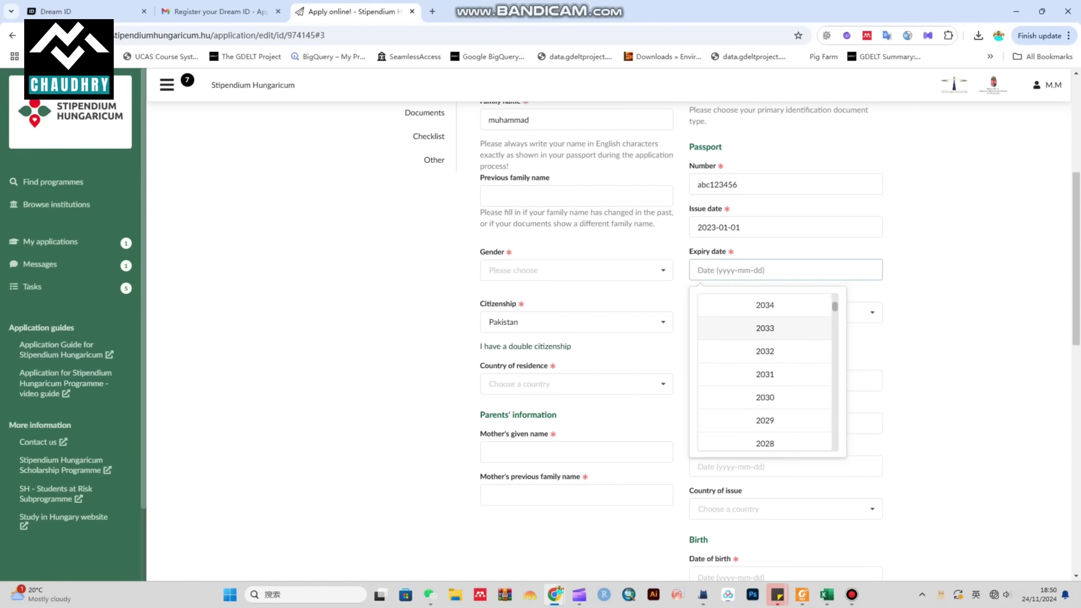
left_click(765, 327)
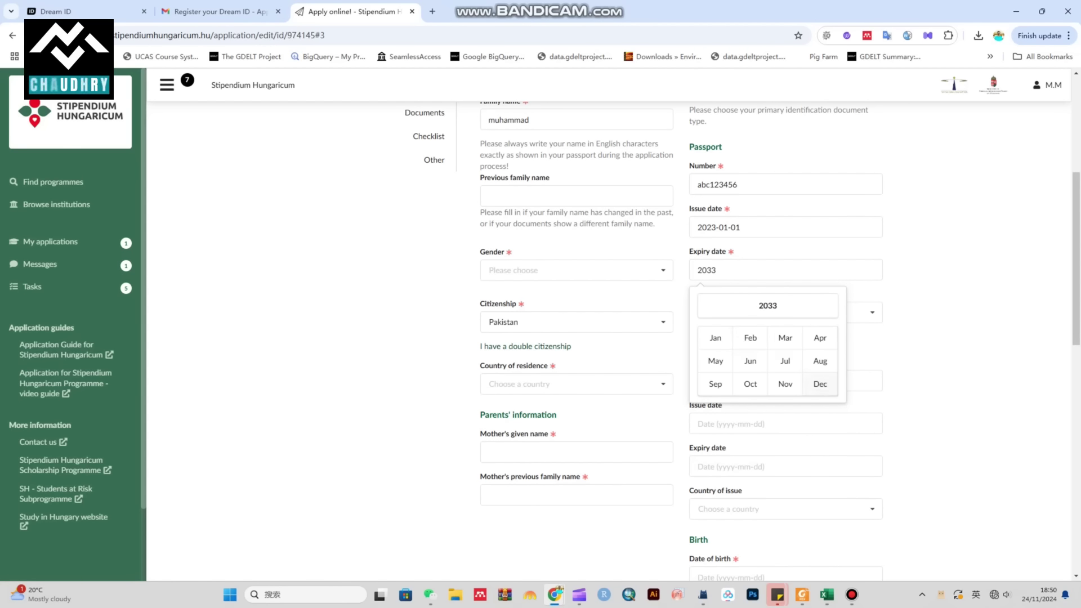
left_click(767, 305)
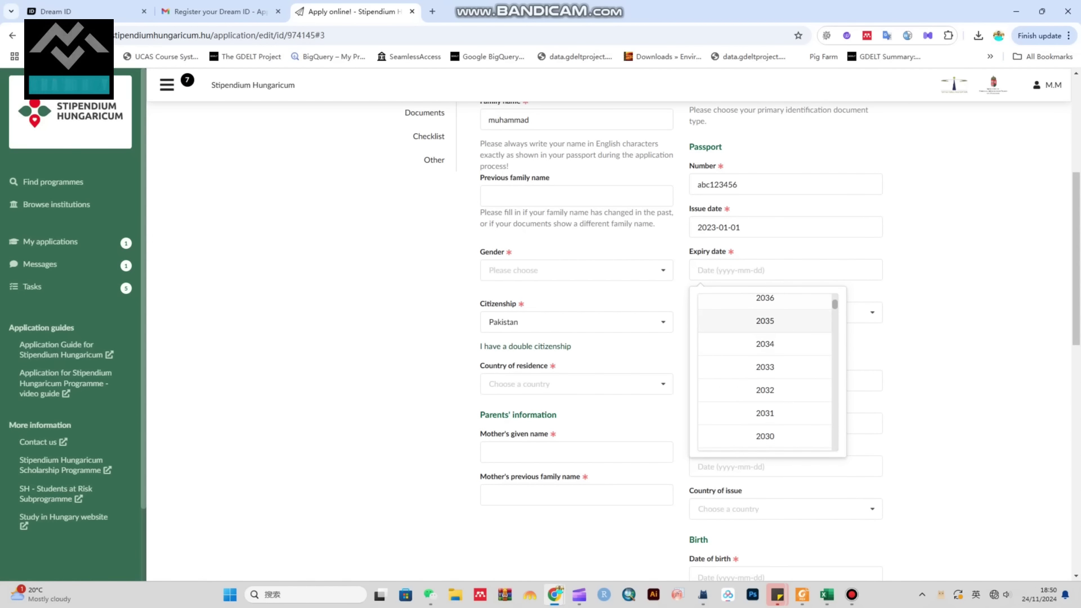
left_click(764, 445)
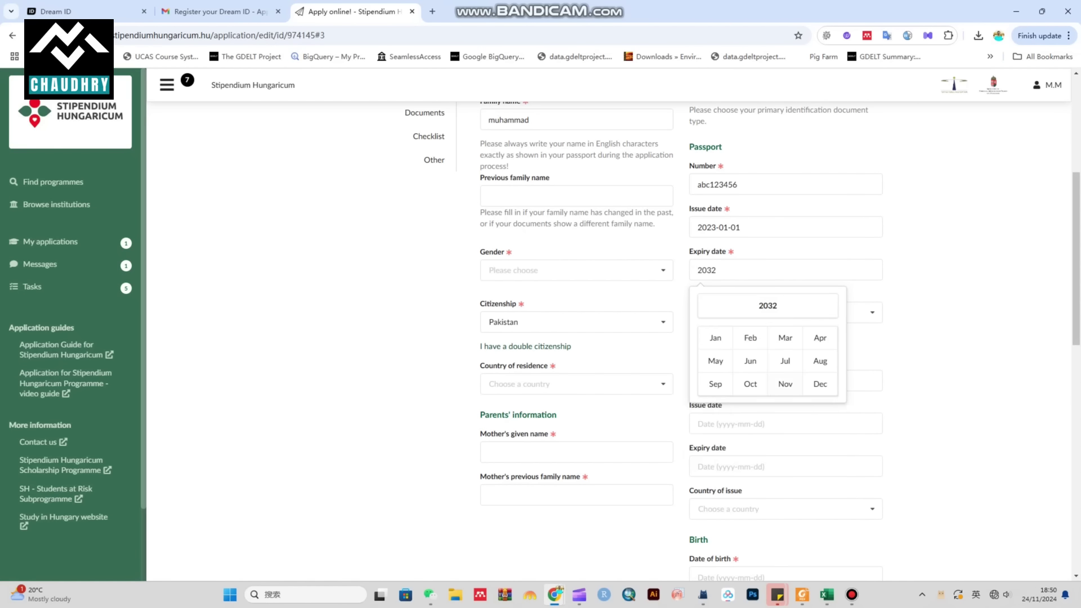
left_click(818, 381)
left_click(787, 429)
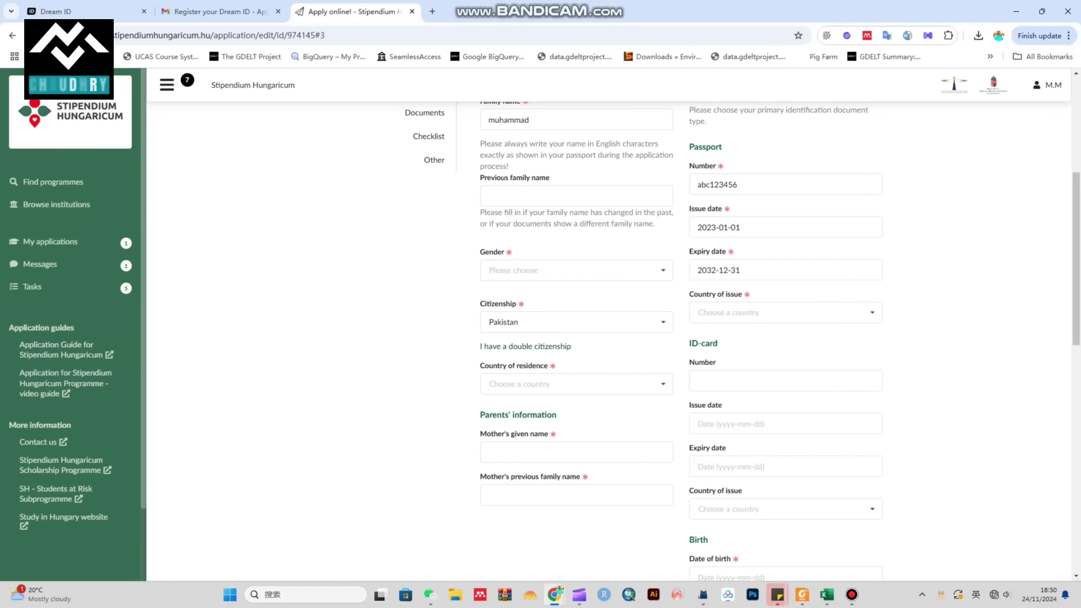
Step: Set gender to male and Pakistan as both country of issue and country of residence
left_click(574, 270)
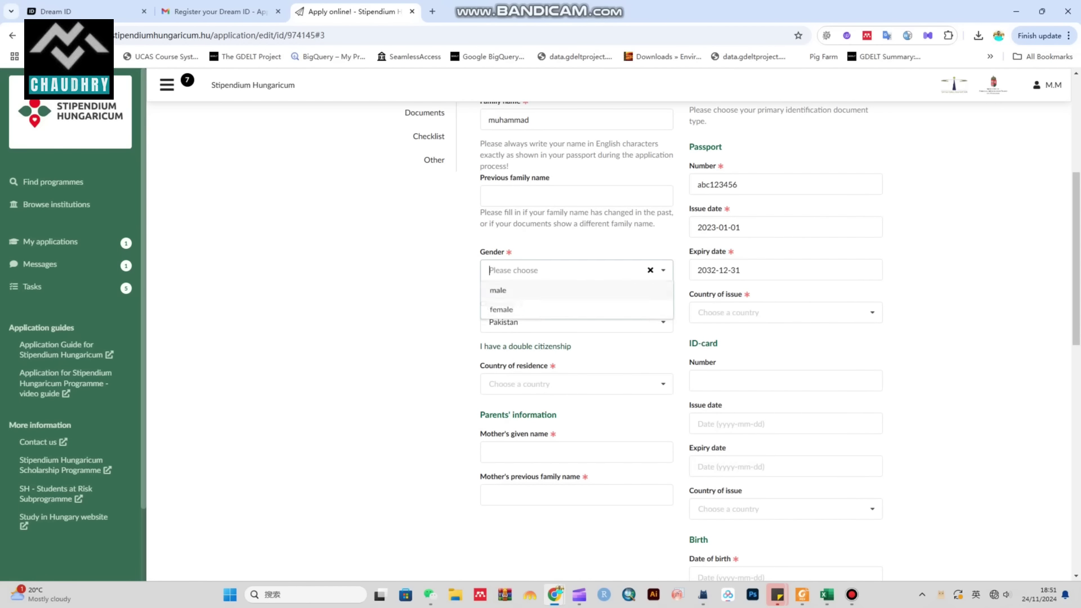
left_click(499, 290)
left_click(785, 312)
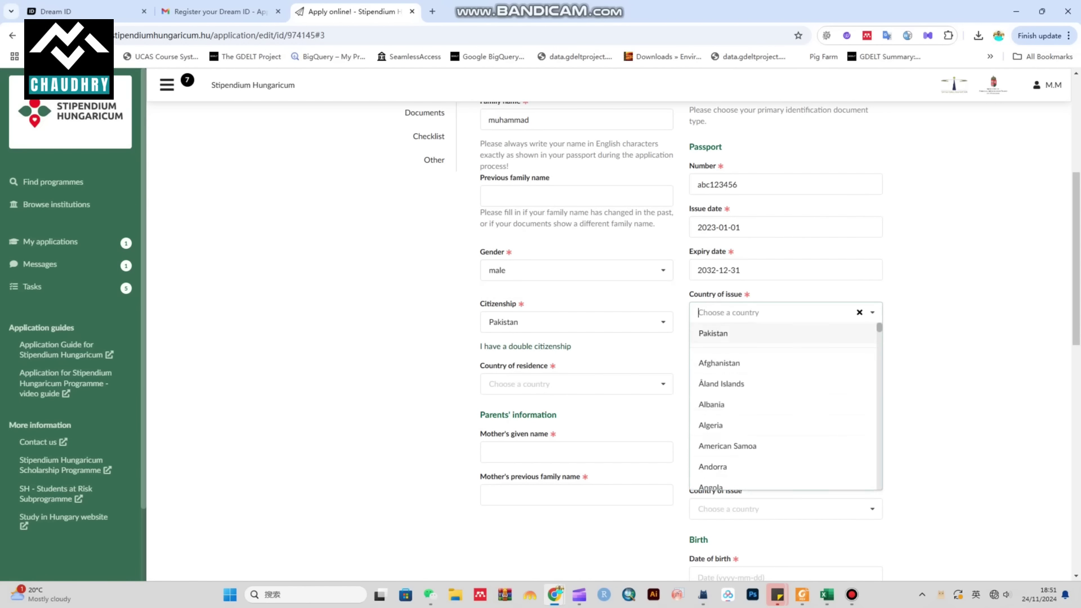
left_click(712, 331)
scroll(786, 312, "down", 2)
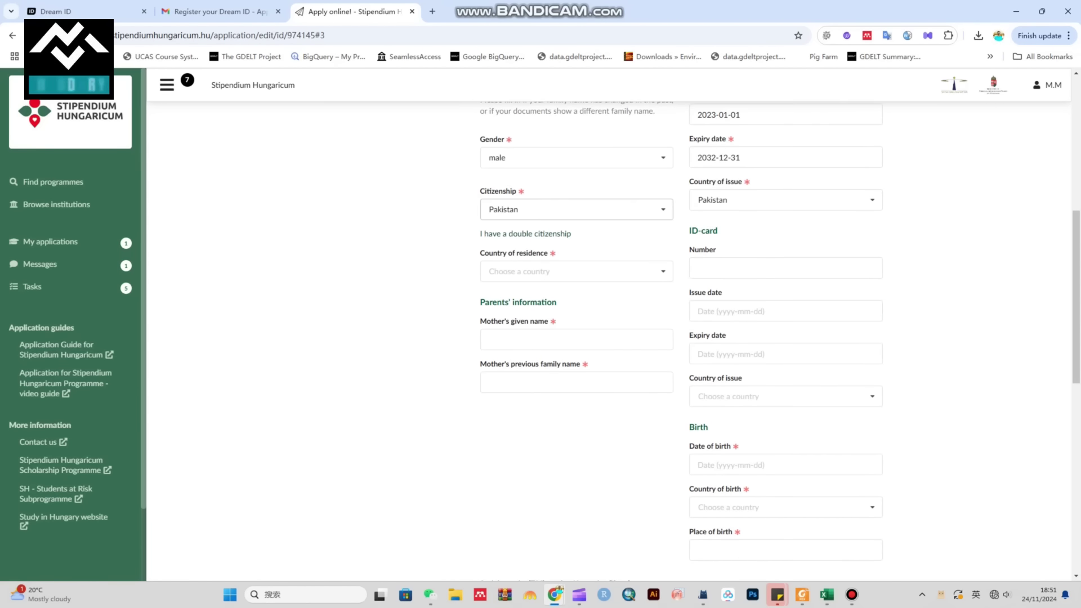
left_click(574, 270)
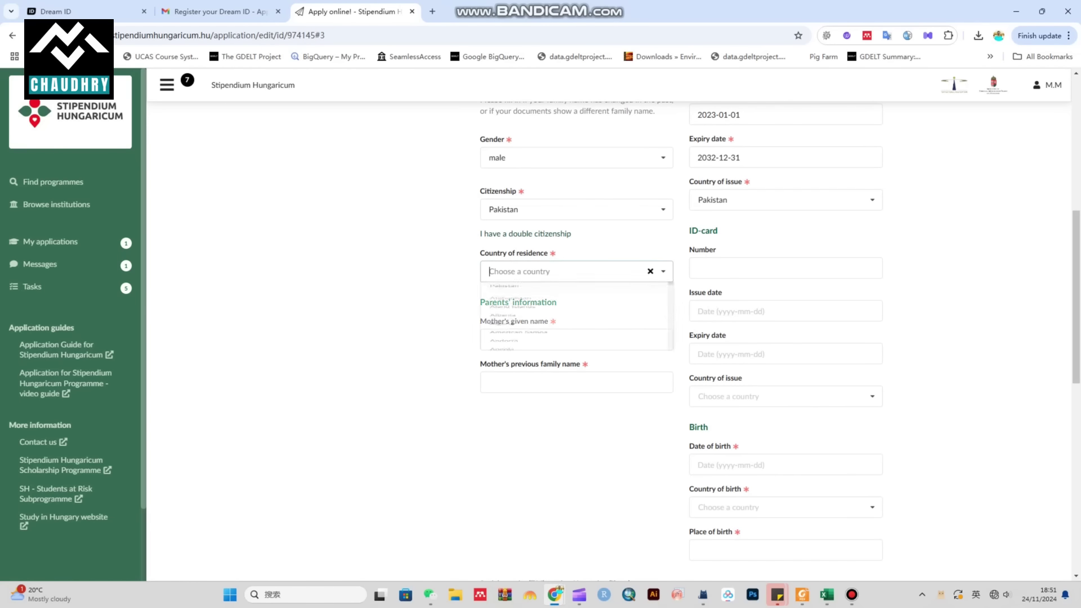
left_click(504, 292)
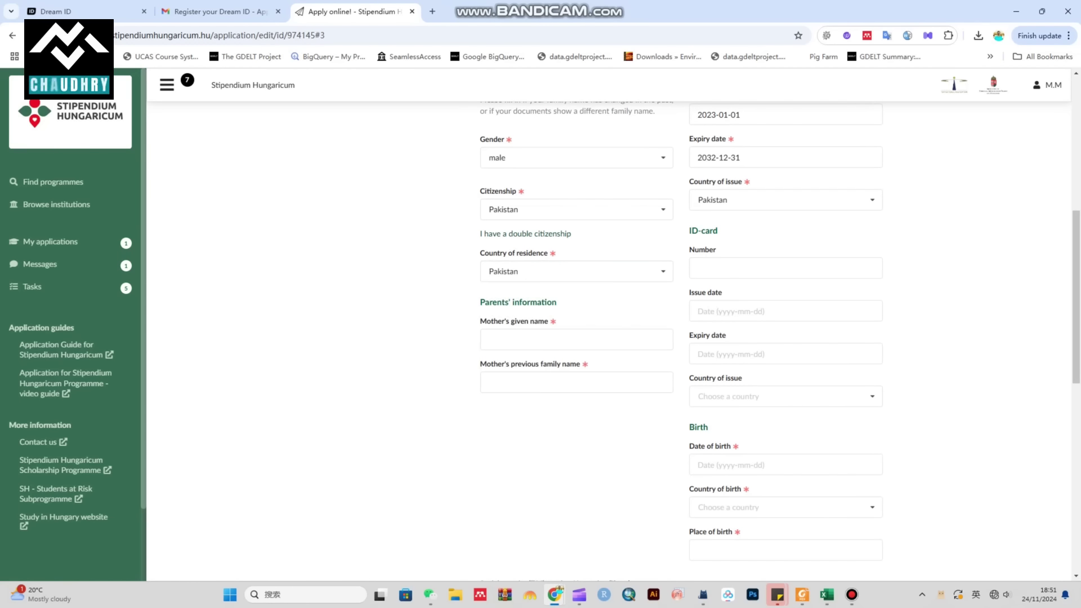
left_click(785, 268)
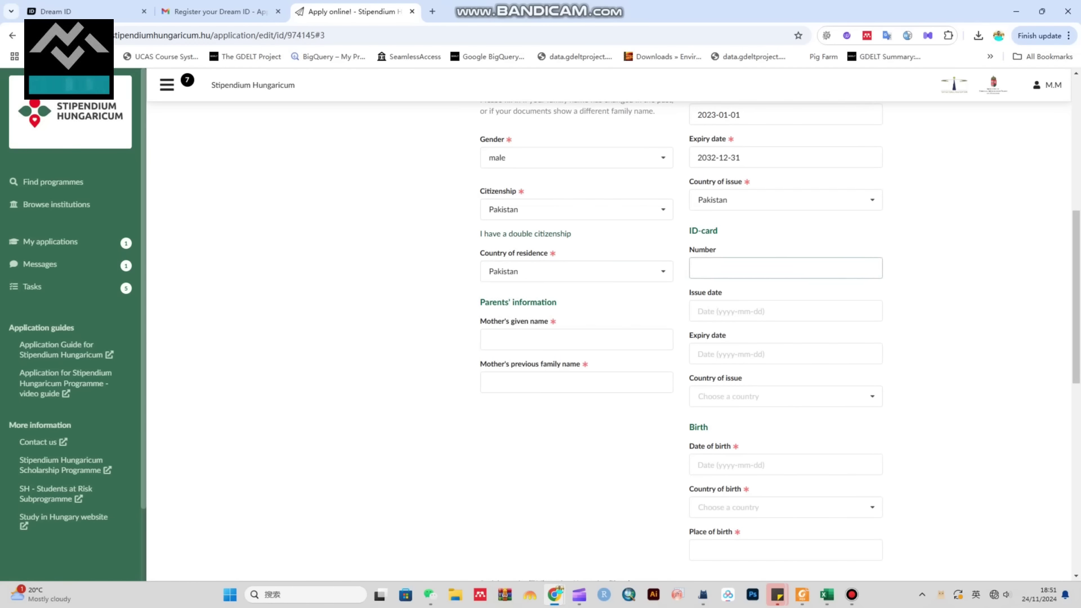
Step: Enter the mother's given name and previous family name
scroll(614, 338, "down", 1)
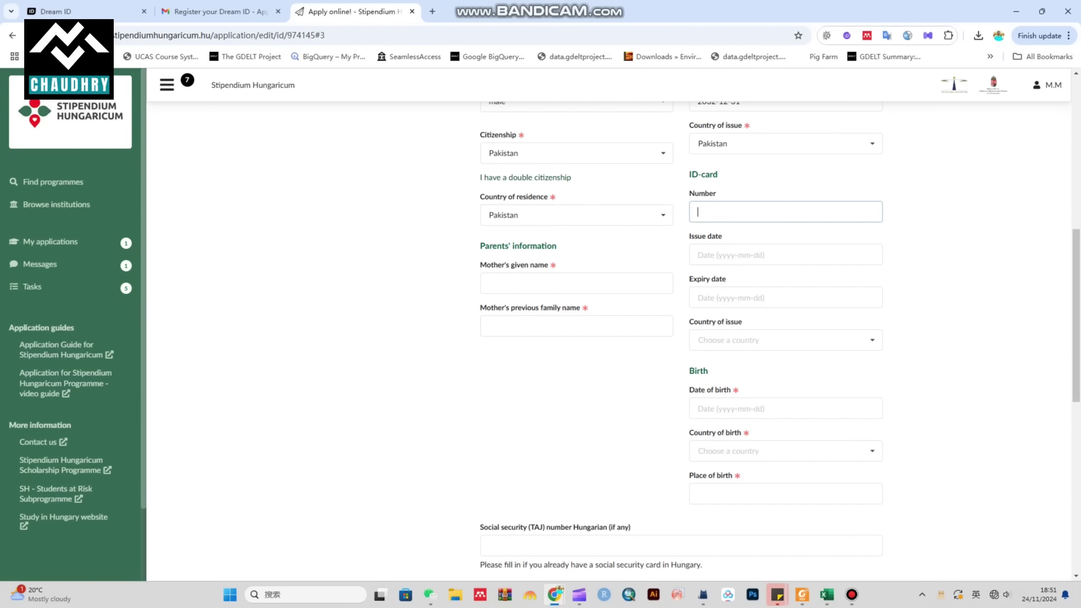
left_click(576, 283)
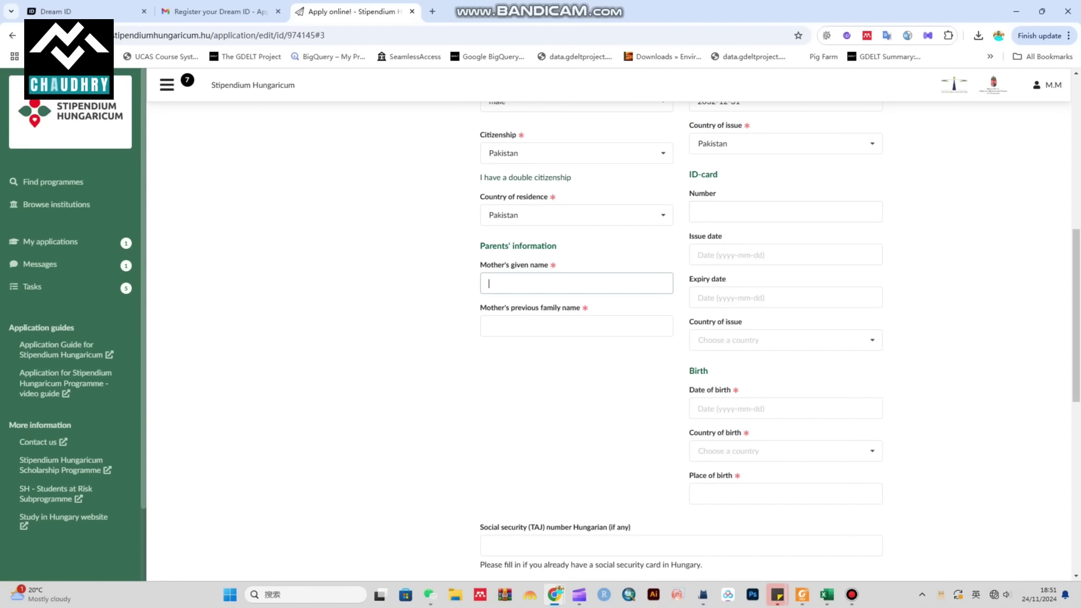
key("Tab")
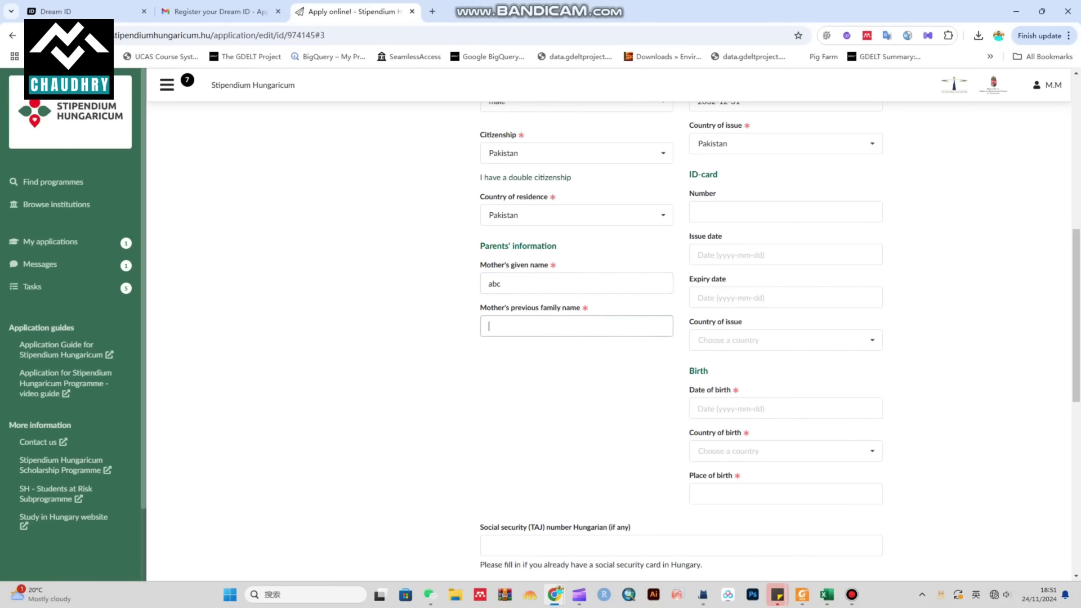
type("abc")
scroll(780, 337, "down", 2)
Step: Set date of birth 1996-01-01, country of birth Pakistan and place of birth Lahore
left_click(785, 296)
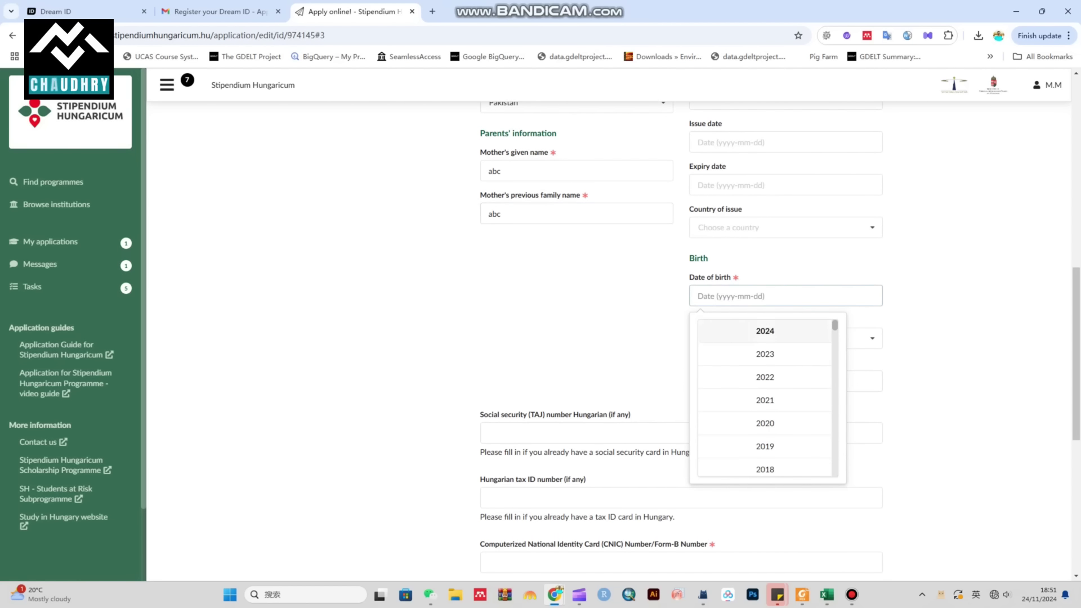
scroll(764, 394, "down", 7)
scroll(764, 413, "down", 3)
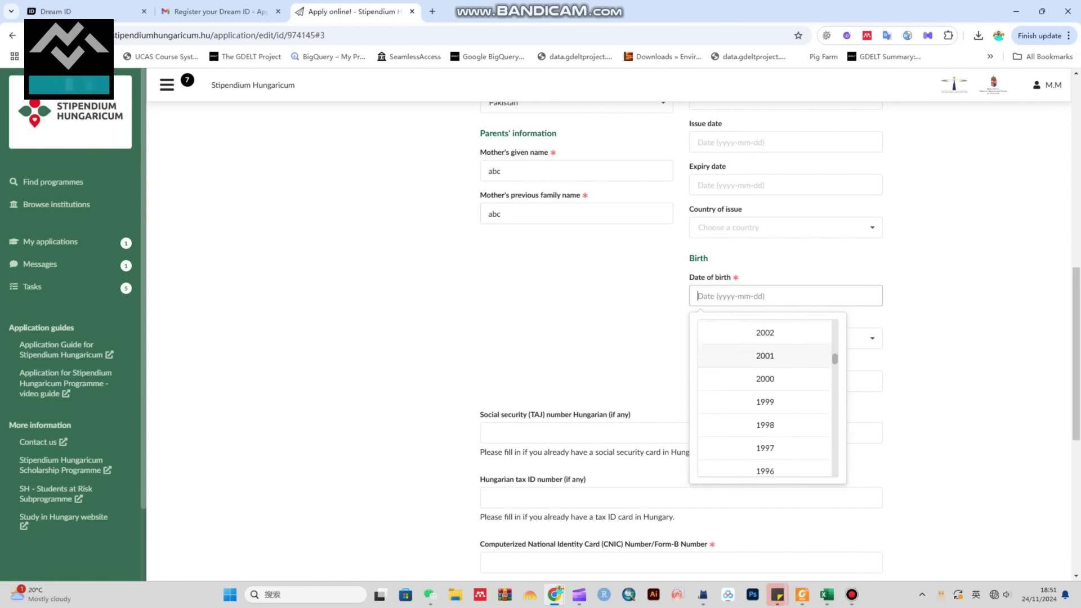
left_click(765, 413)
left_click(714, 360)
left_click(707, 363)
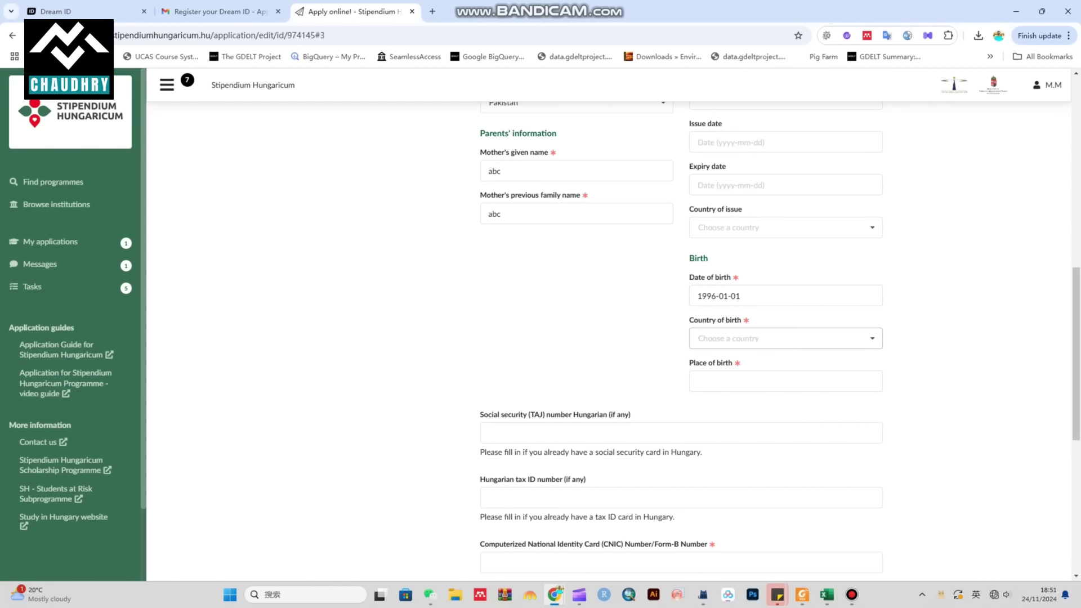
left_click(785, 338)
left_click(725, 358)
scroll(786, 338, "down", 1)
left_click(786, 325)
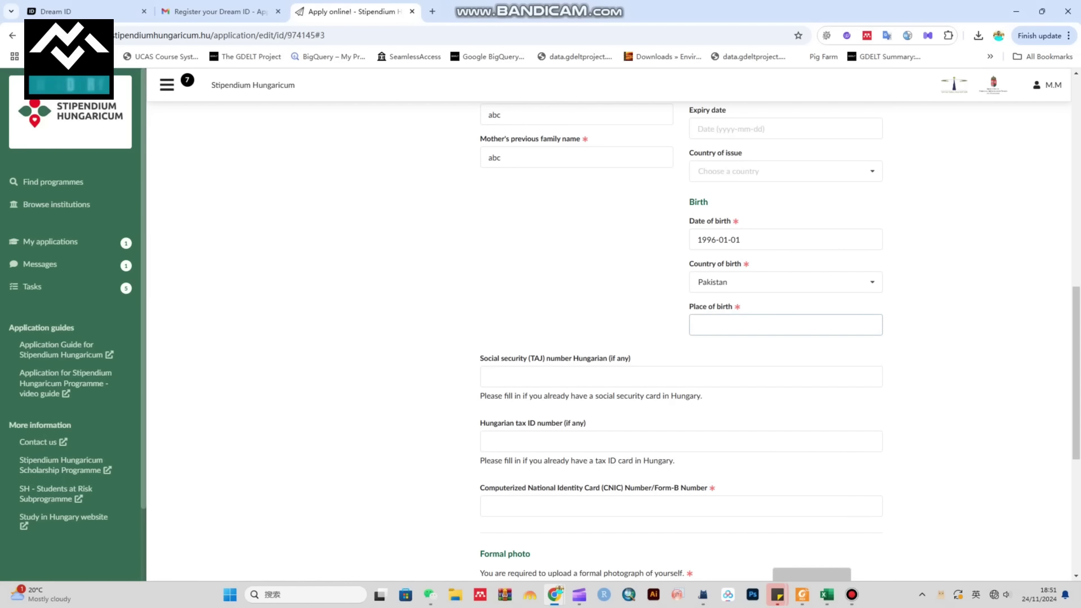
type("lahore")
Step: Enter the applicant's CNIC number in the ID-card field
scroll(682, 338, "down", 3)
scroll(614, 337, "up", 1)
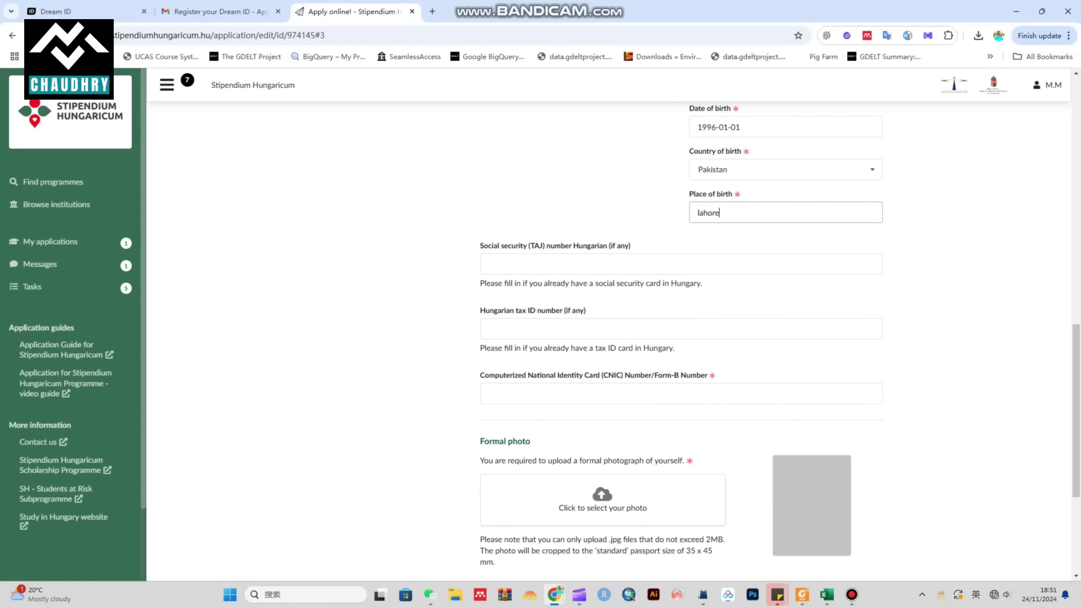
left_click_drag(692, 104, 484, 253)
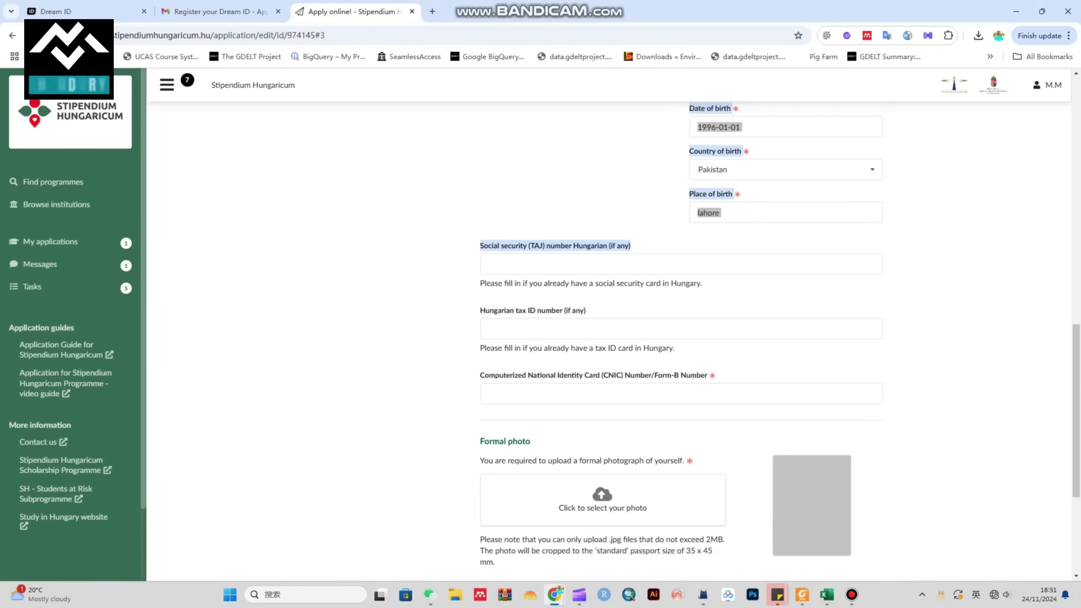
left_click(485, 259)
scroll(681, 338, "down", 2)
triple_click(484, 263)
left_click(492, 281)
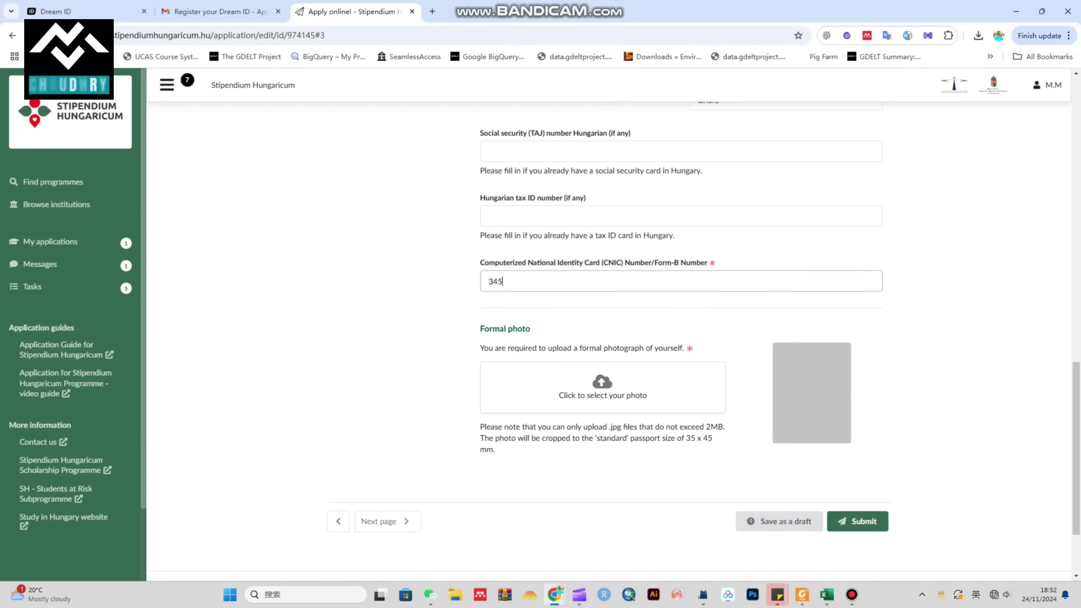
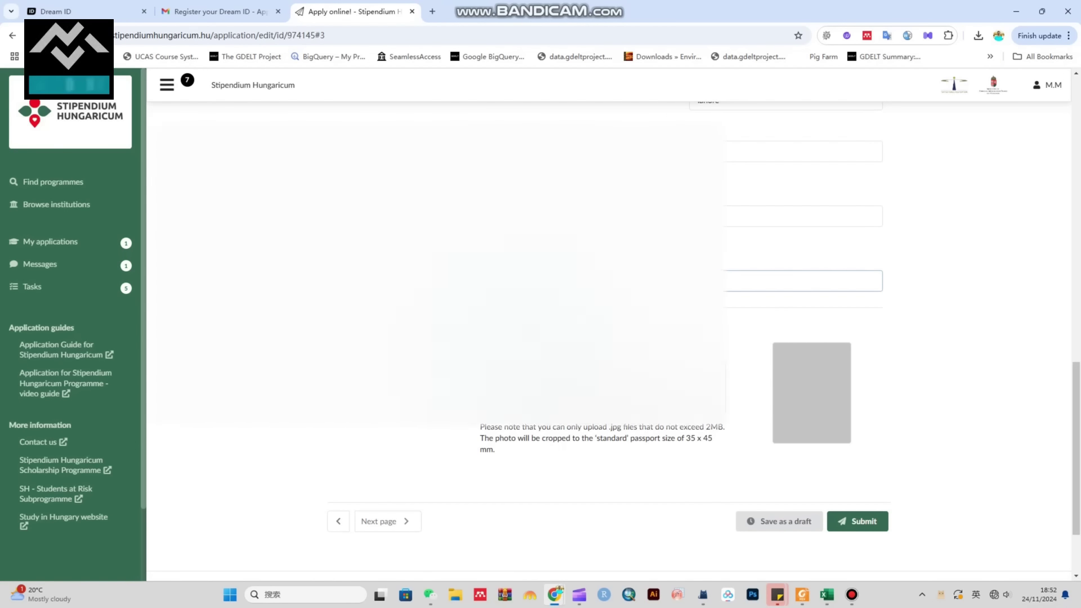
Step: Cancel the Windows Open file dialog without selecting a file
scroll(607, 324, "down", 3)
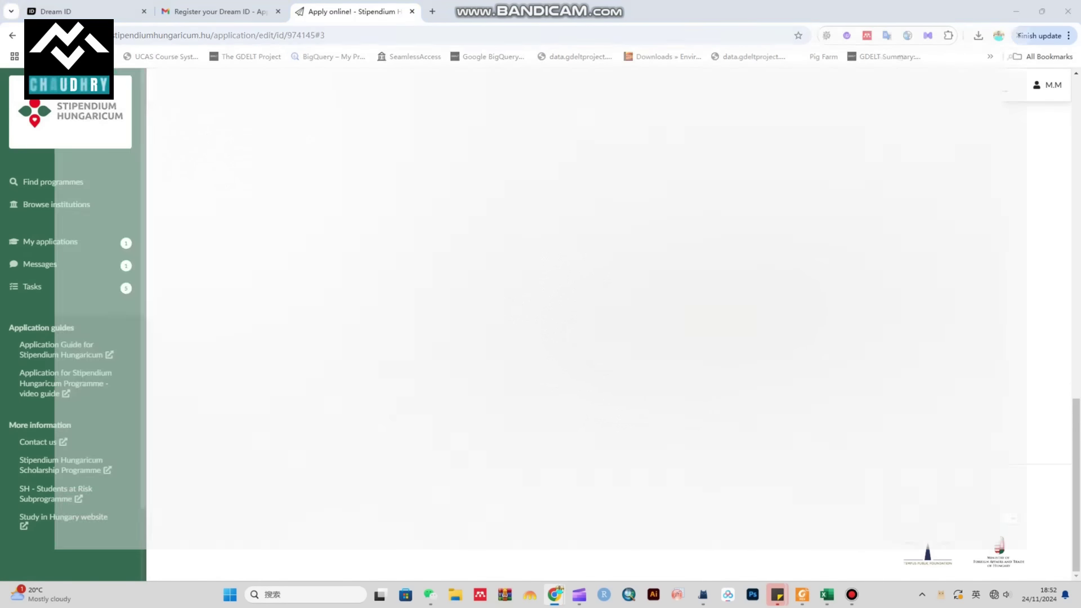
scroll(541, 282, "down", 15)
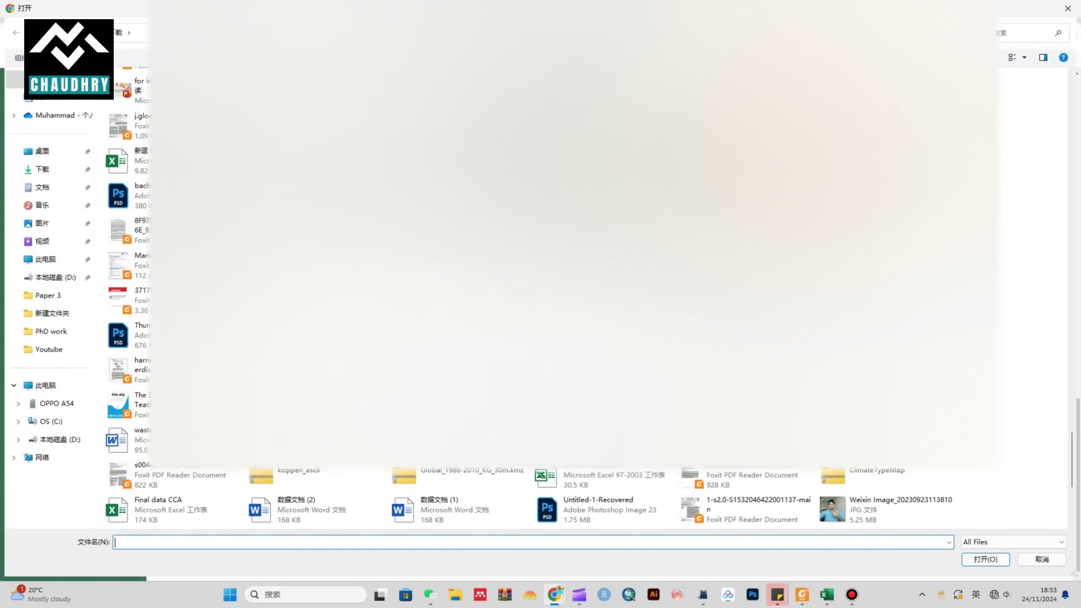
scroll(541, 281, "down", 5)
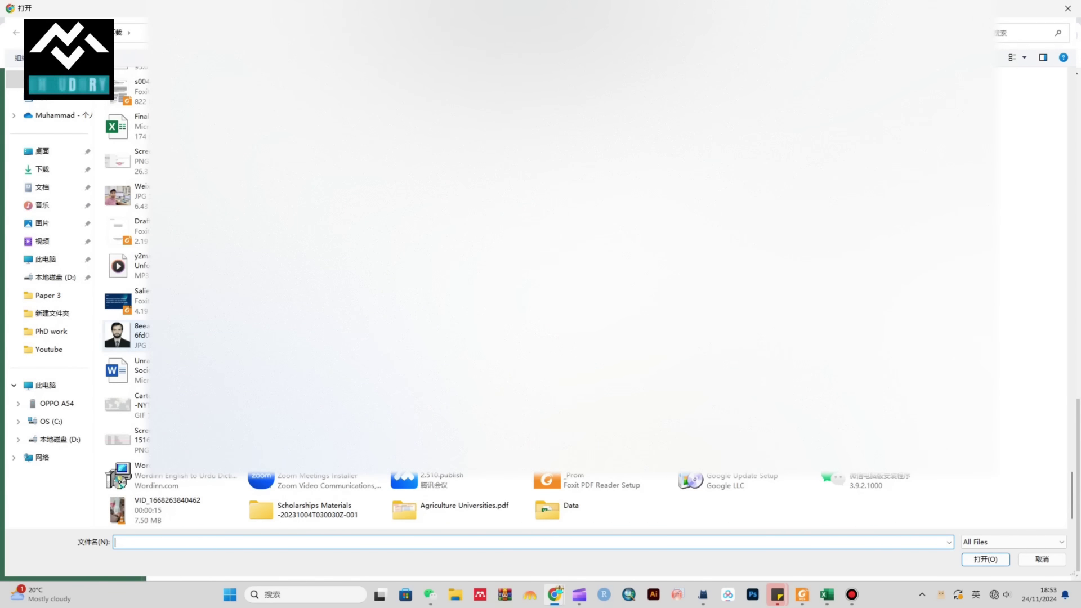
key("Escape")
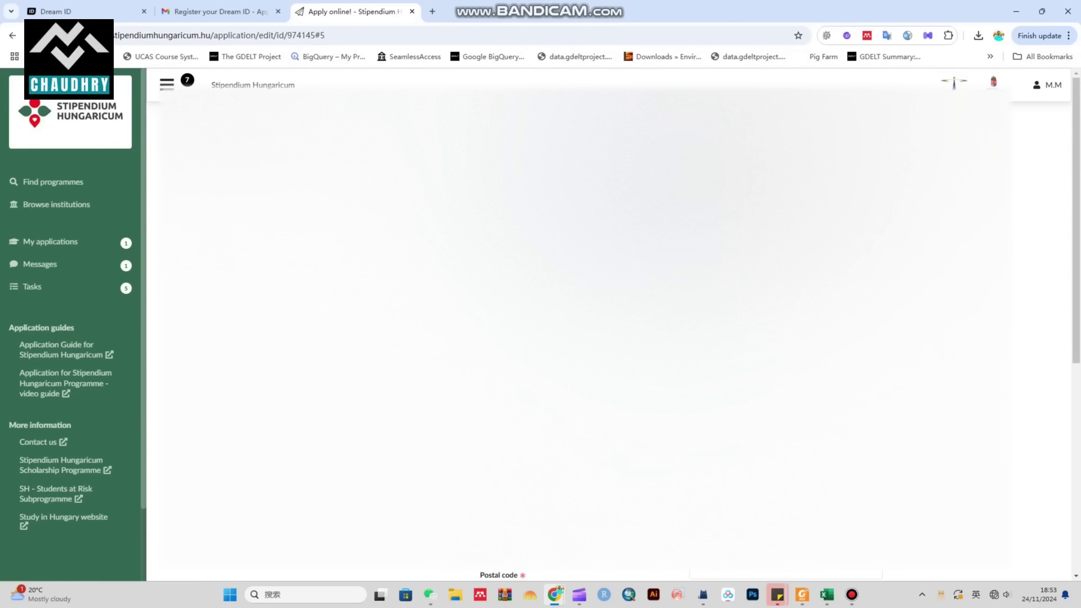
Step: Enter the address city, region and postal code, and choose Pakistan as the country
scroll(576, 338, "down", 1)
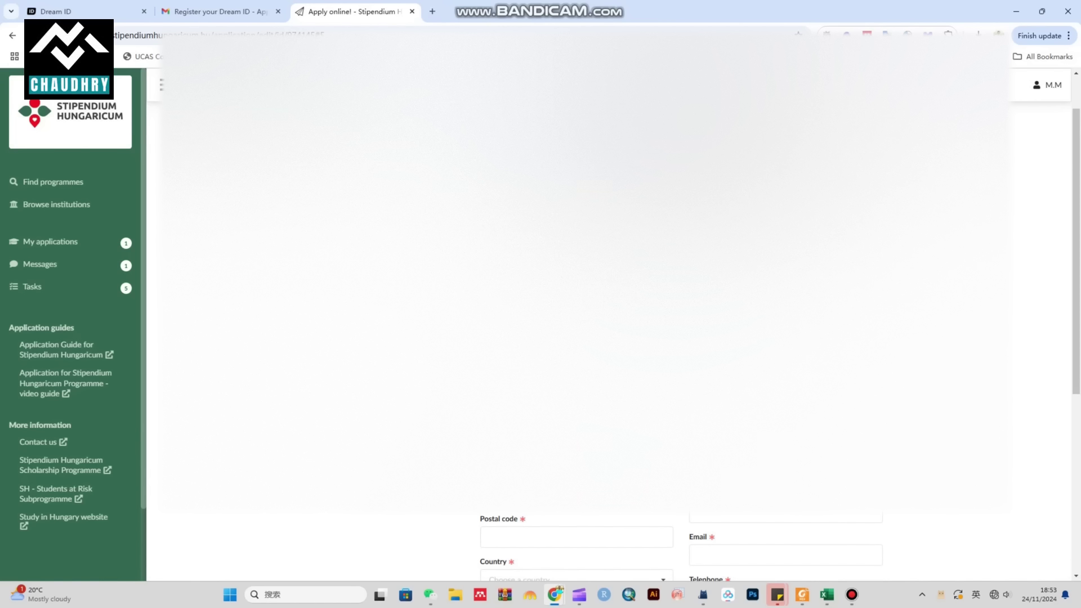
type("lah")
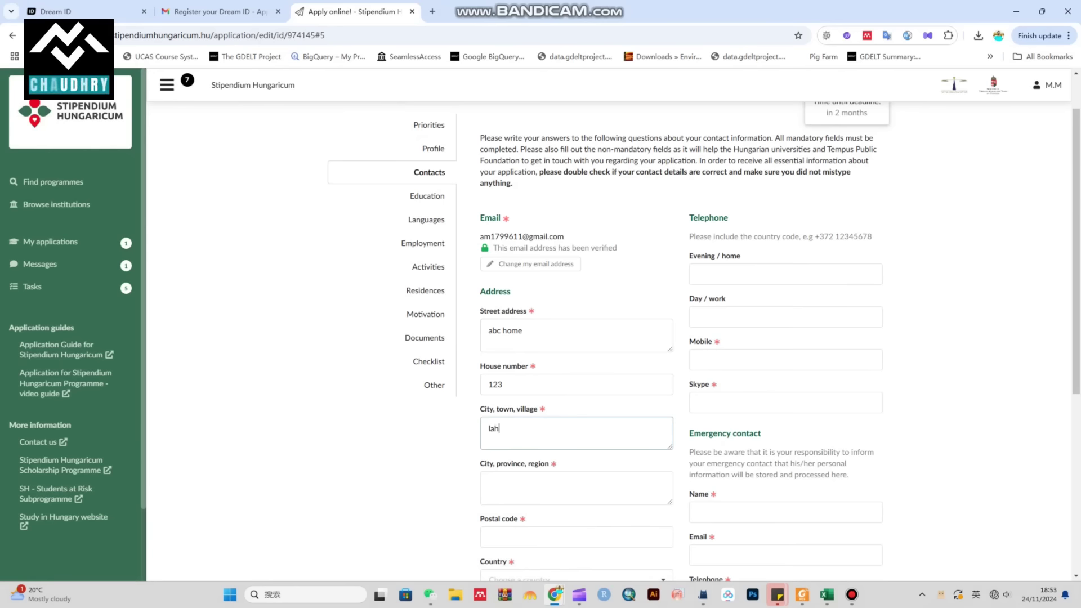
type("ore")
scroll(698, 338, "down", 2)
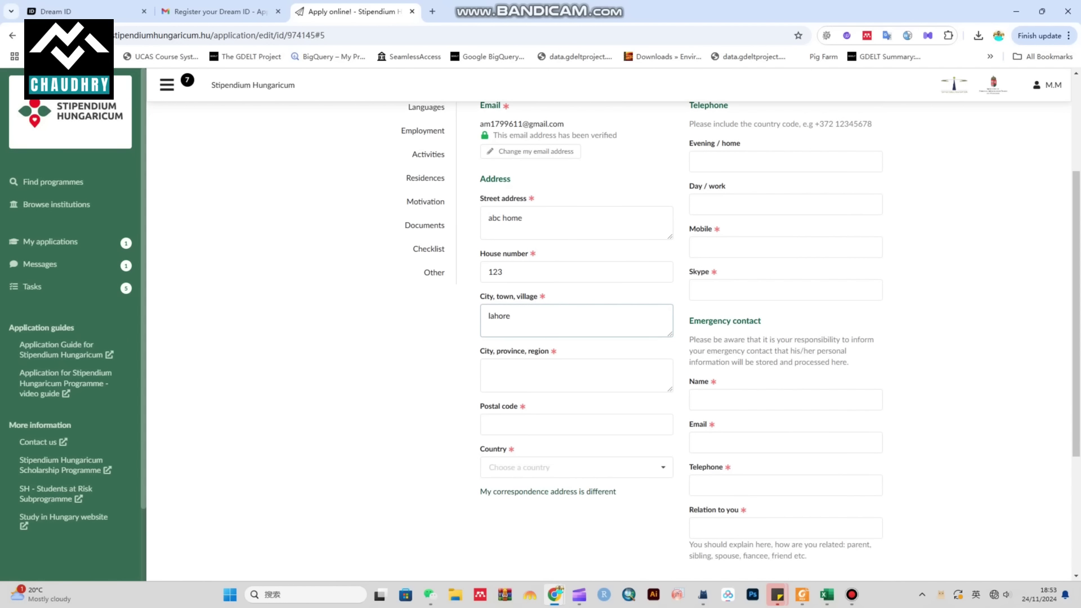
left_click(576, 375)
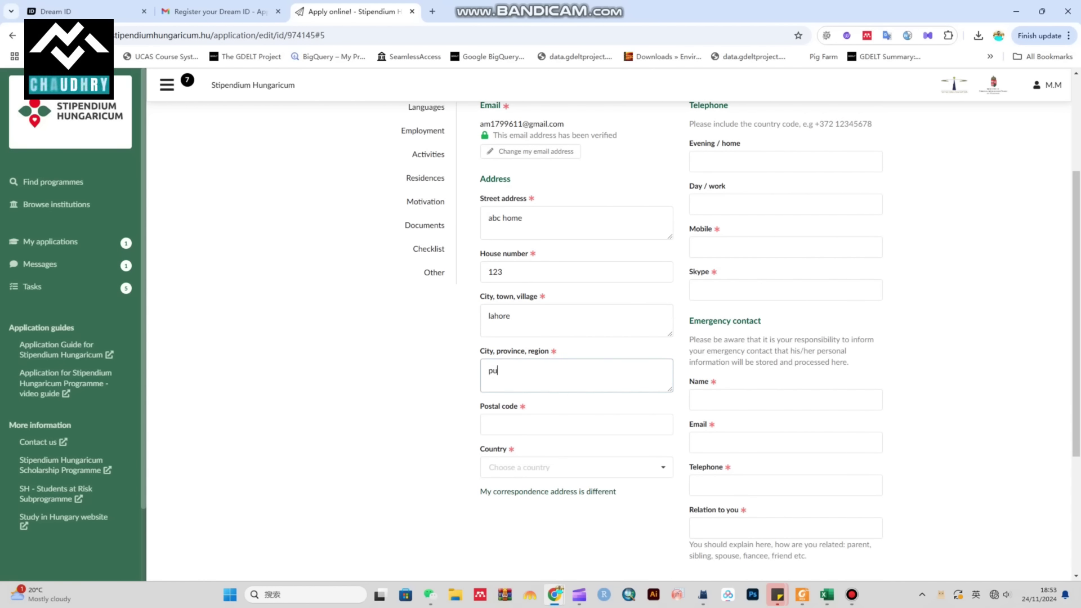
left_click(576, 423)
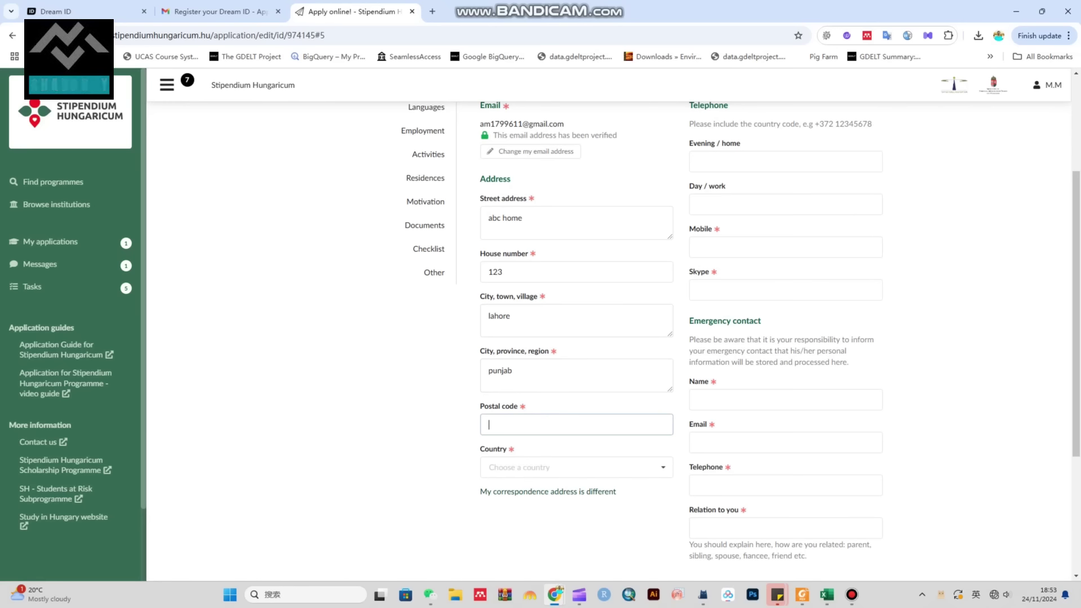
type("12345")
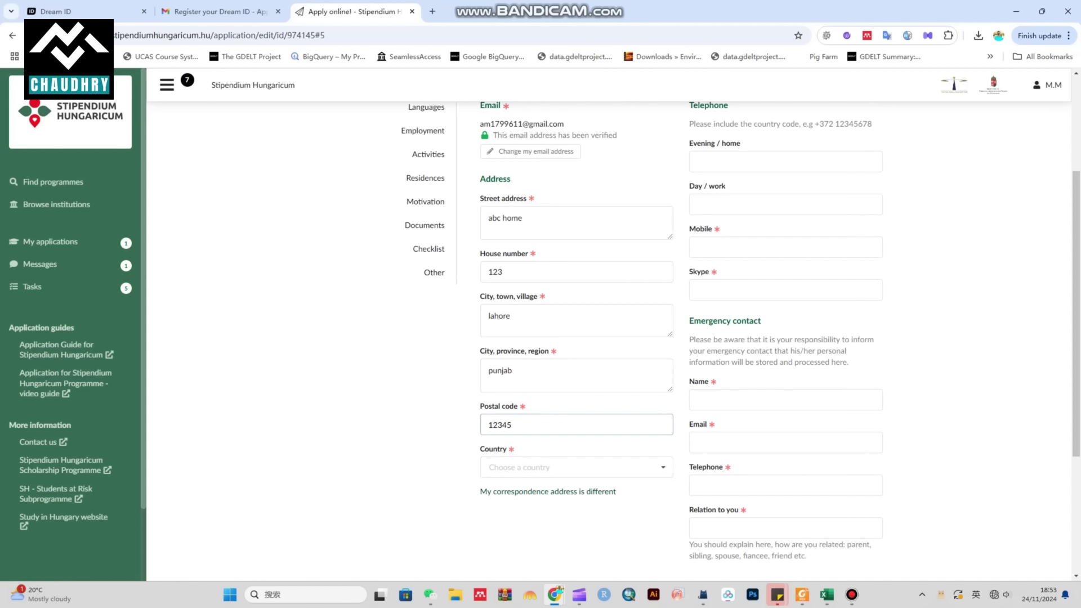
key("Tab")
type("pakistan")
key("Return")
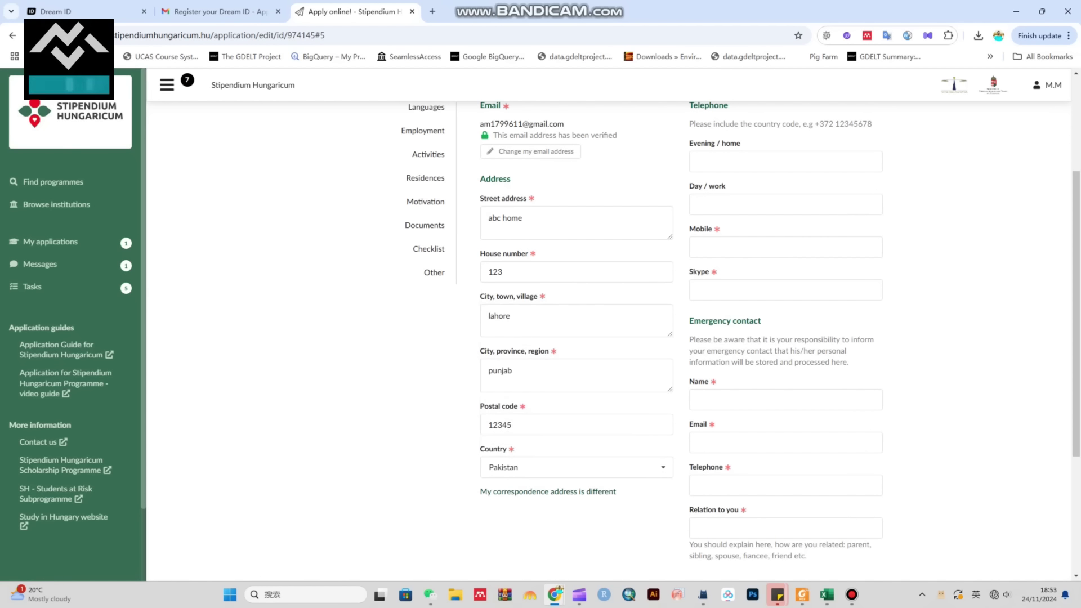
Step: Enter the applicant's mobile number and Skype name
left_click(785, 247)
scroll(732, 338, "up", 2)
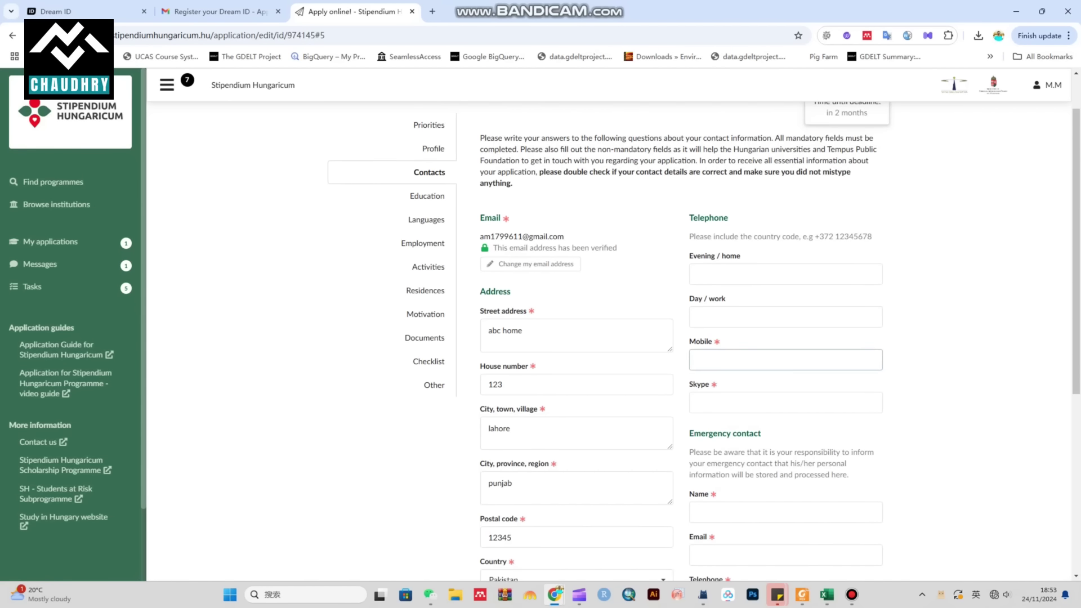
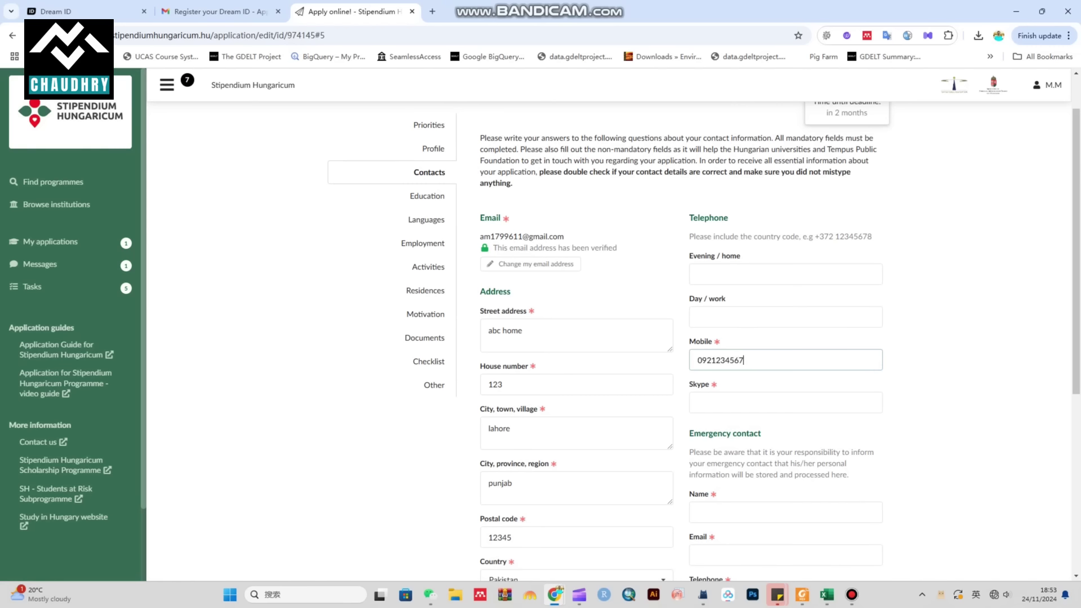
left_click(785, 403)
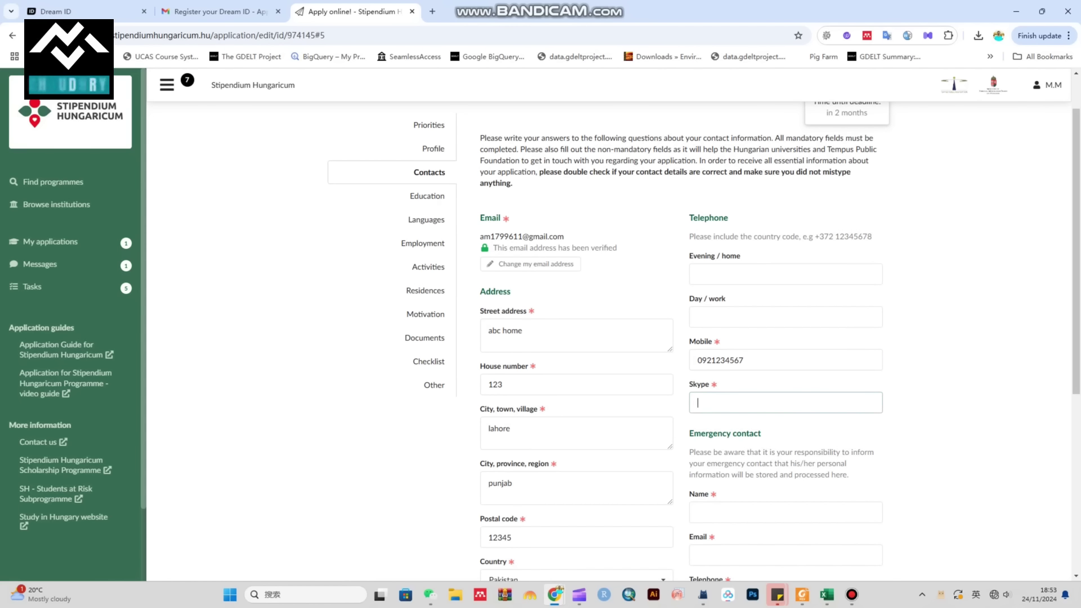
type("abc")
scroll(704, 338, "down", 3)
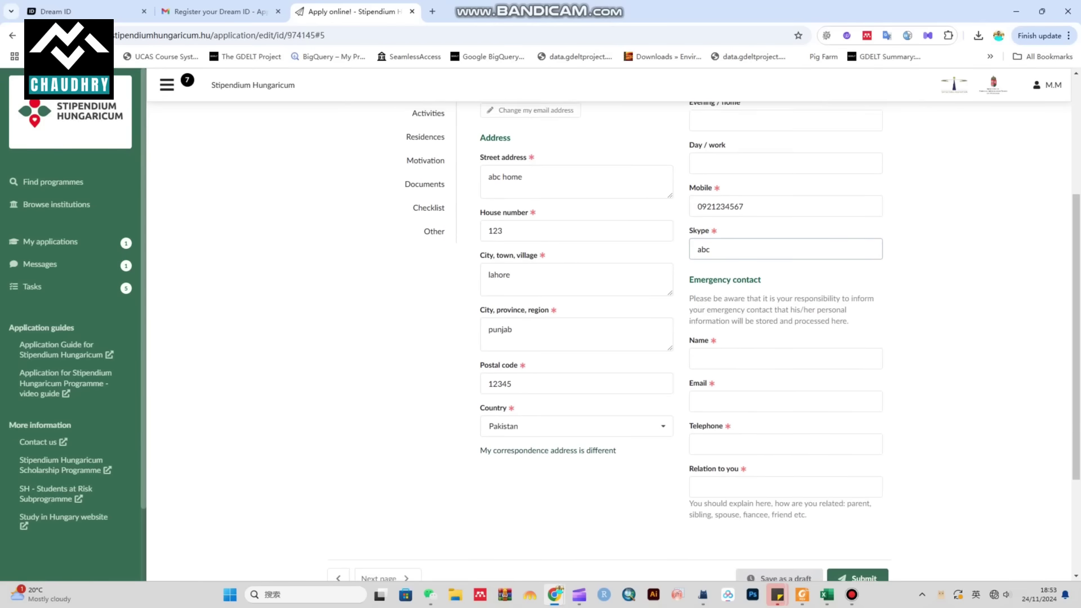
scroll(704, 337, "up", 1)
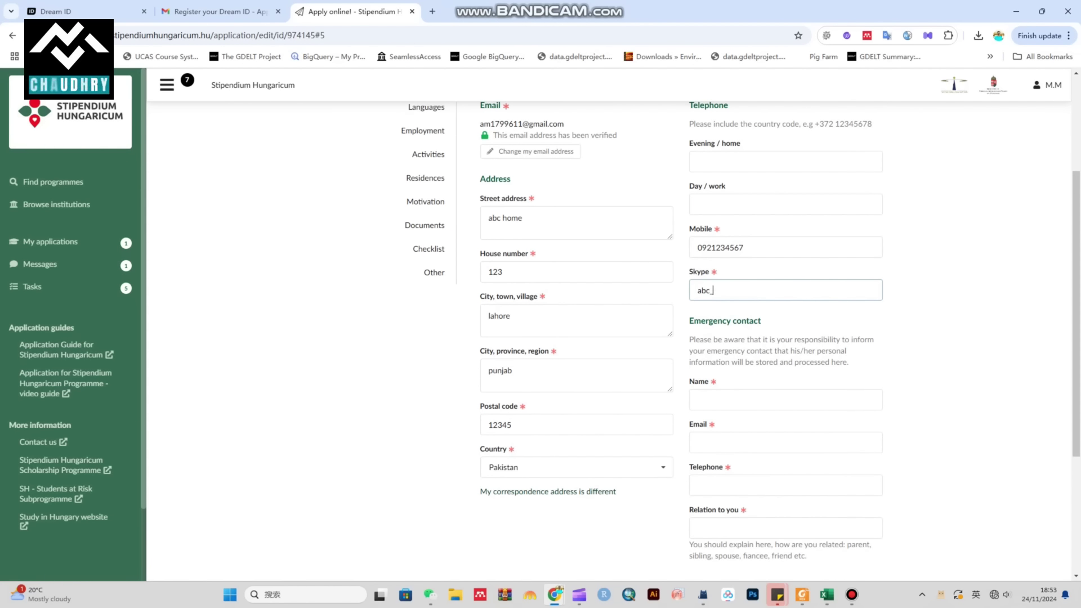
type("_12457")
scroll(703, 338, "down", 4)
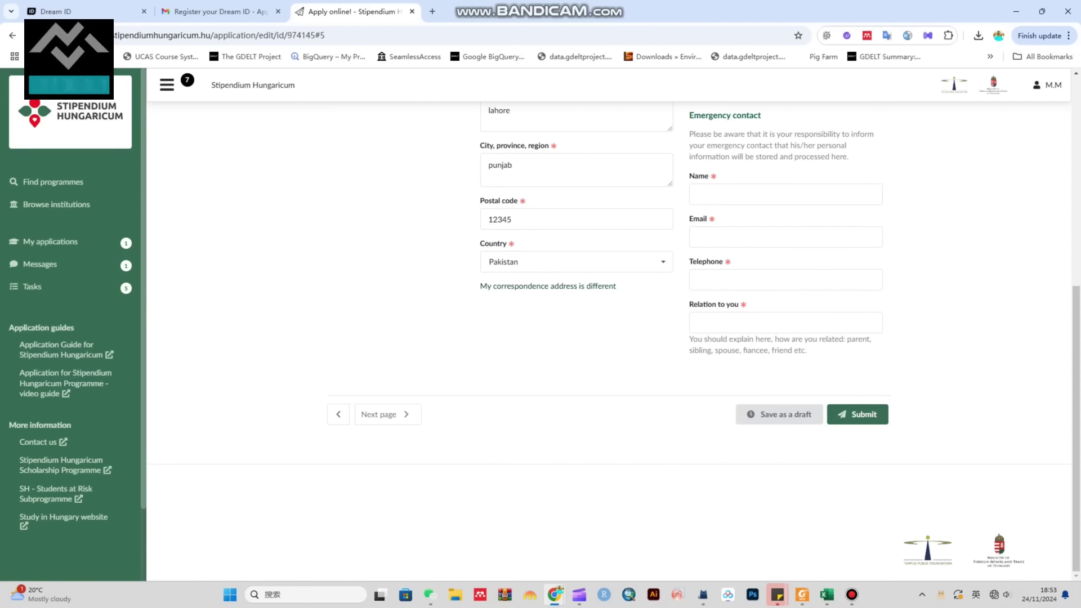
scroll(703, 338, "up", 3)
scroll(703, 338, "up", 1)
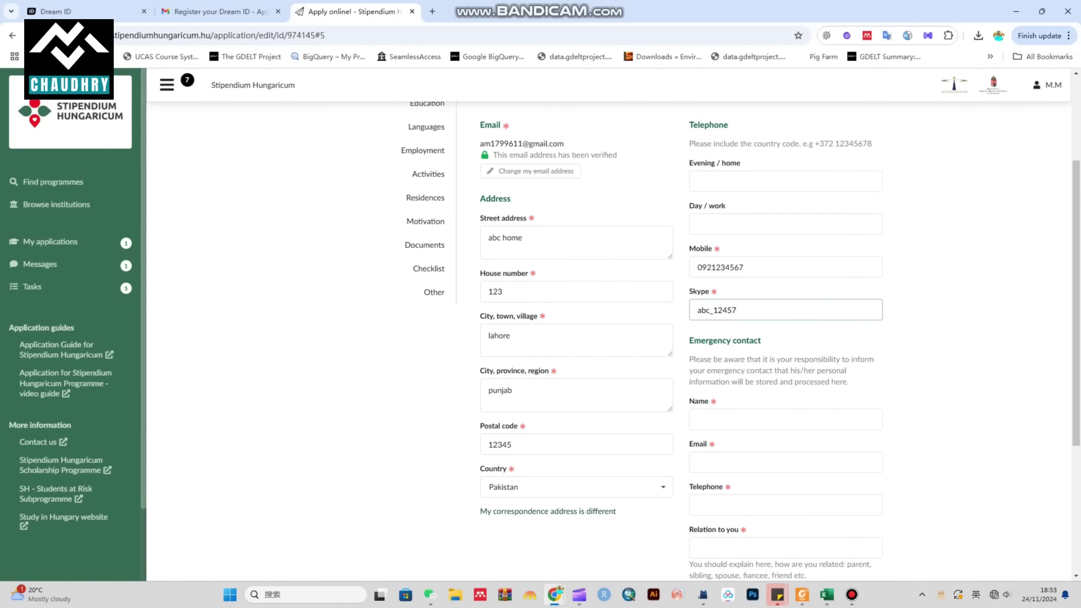
Step: Enter the emergency contact's name, e-mail, telephone and relation 'brother'
left_click(785, 419)
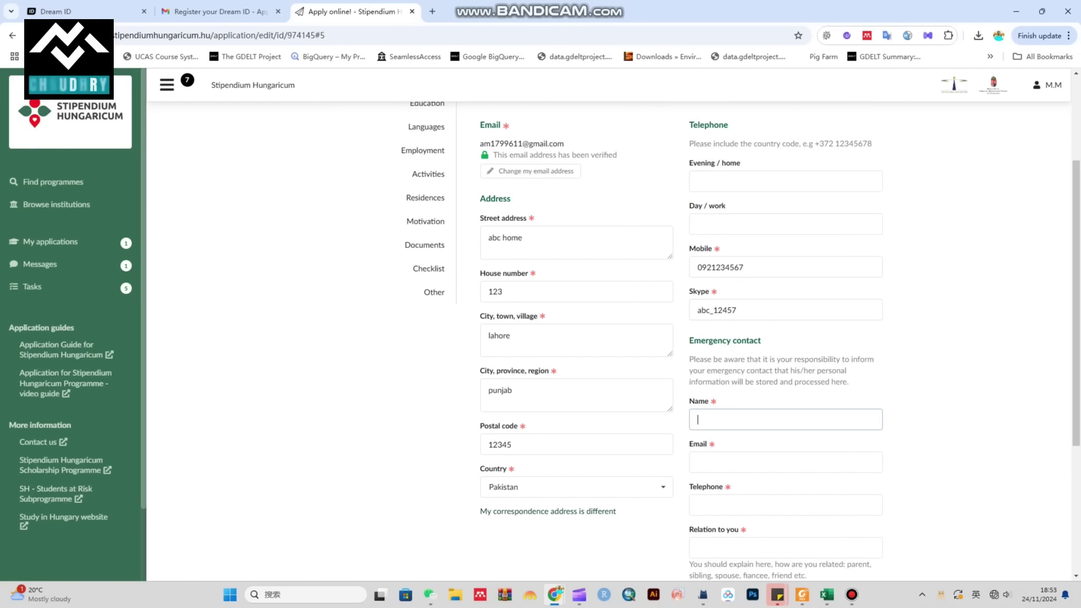
type("abc")
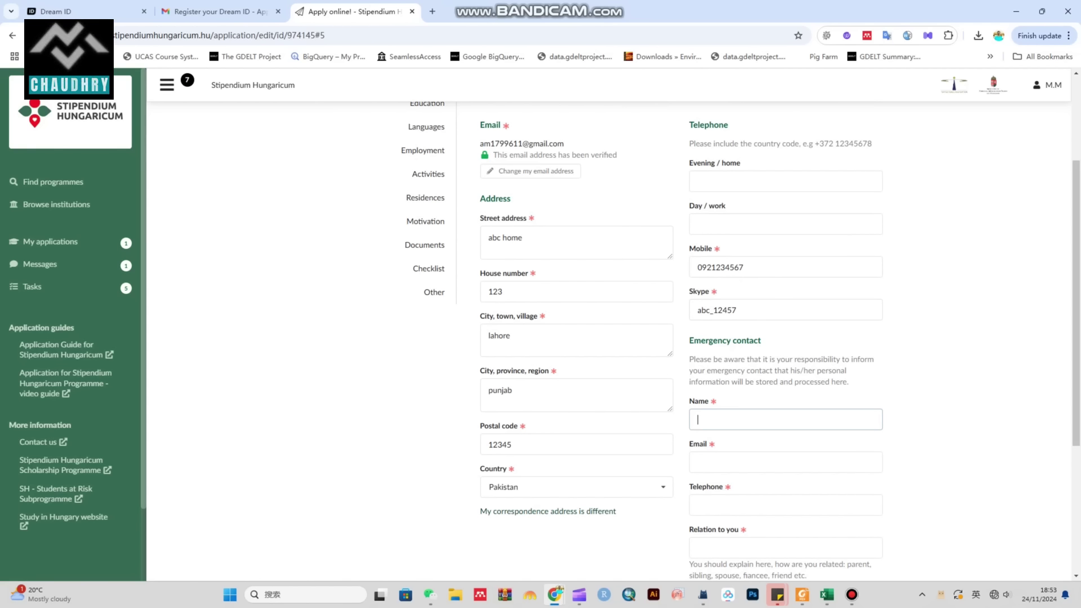
left_click(785, 462)
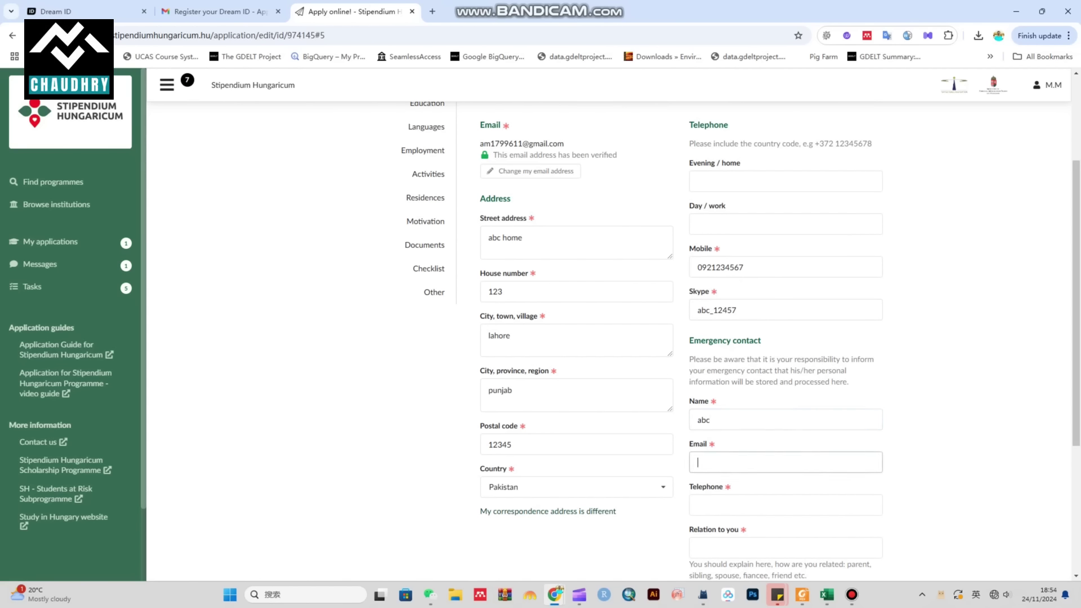
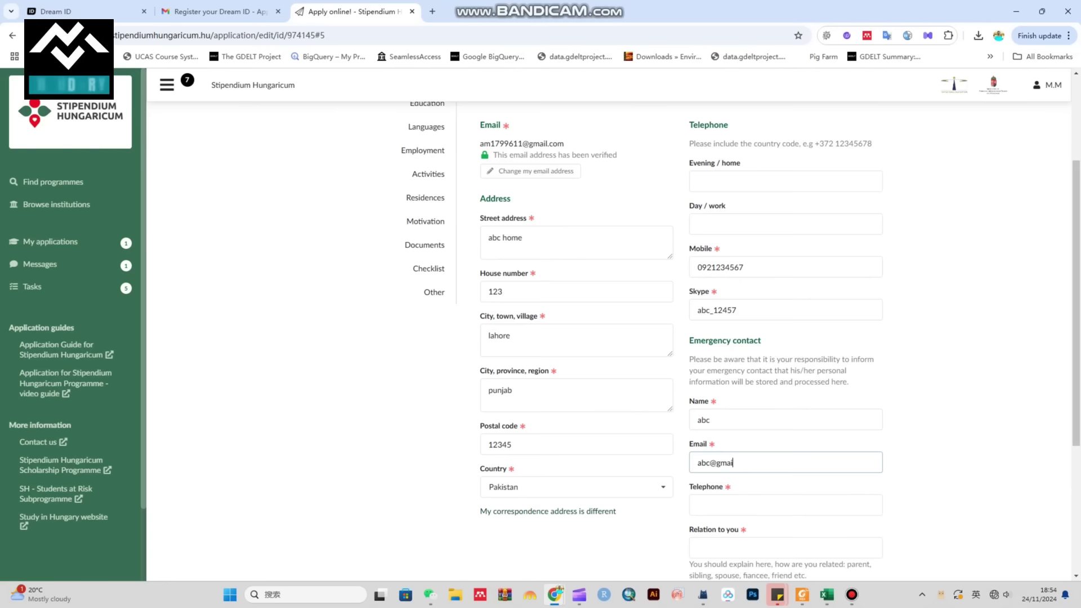
scroll(608, 338, "down", 1)
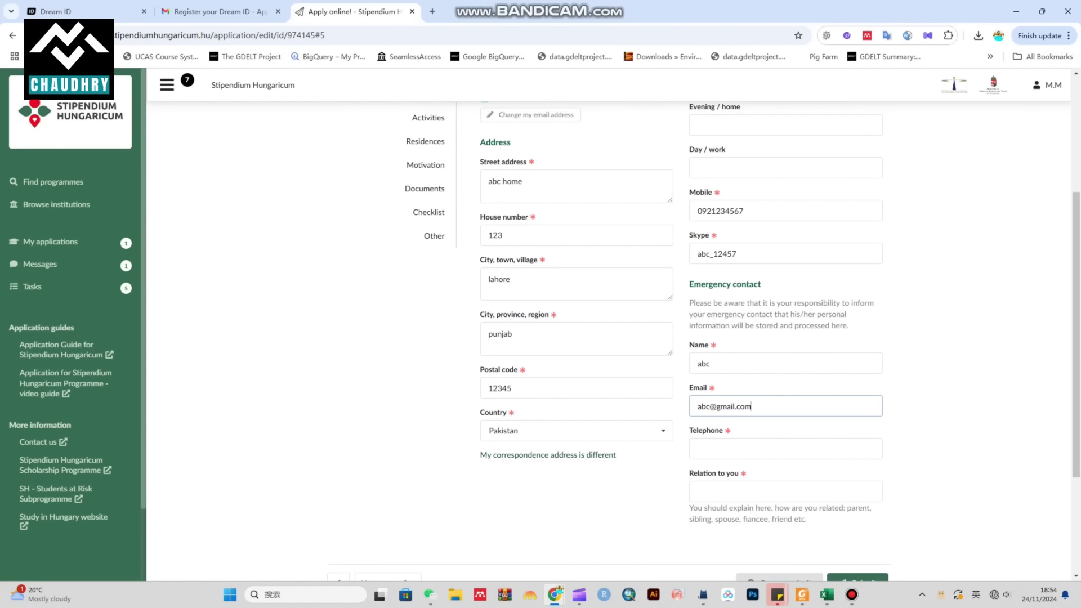
key("Tab")
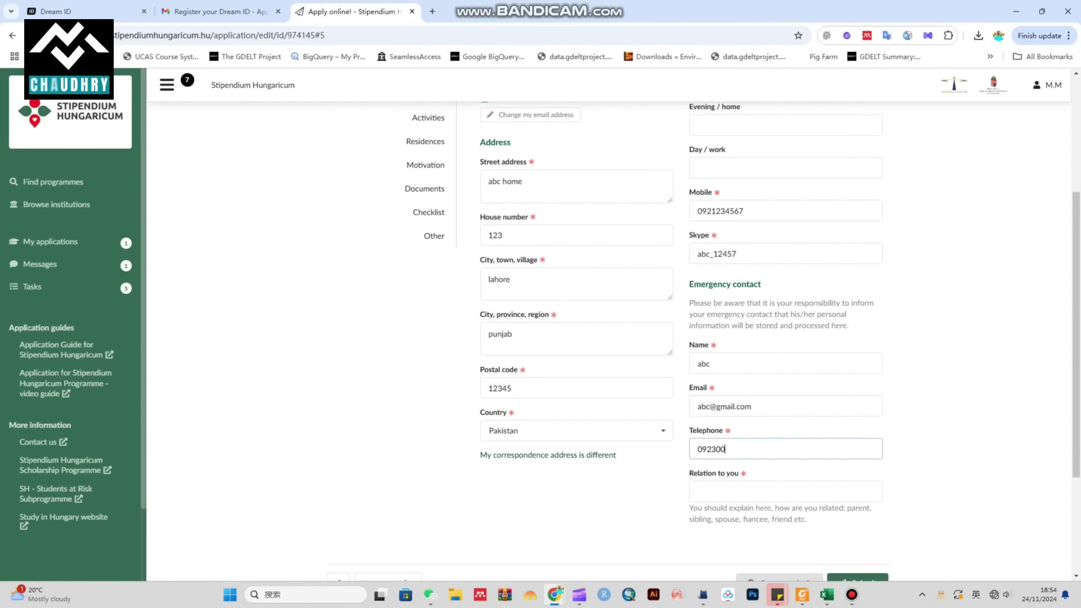
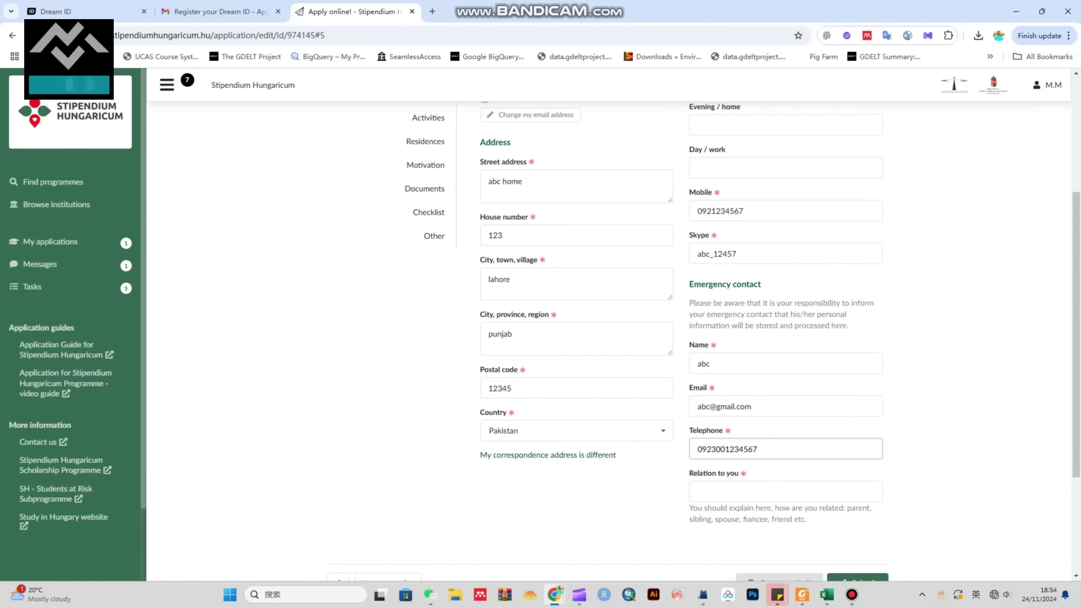
key("Tab")
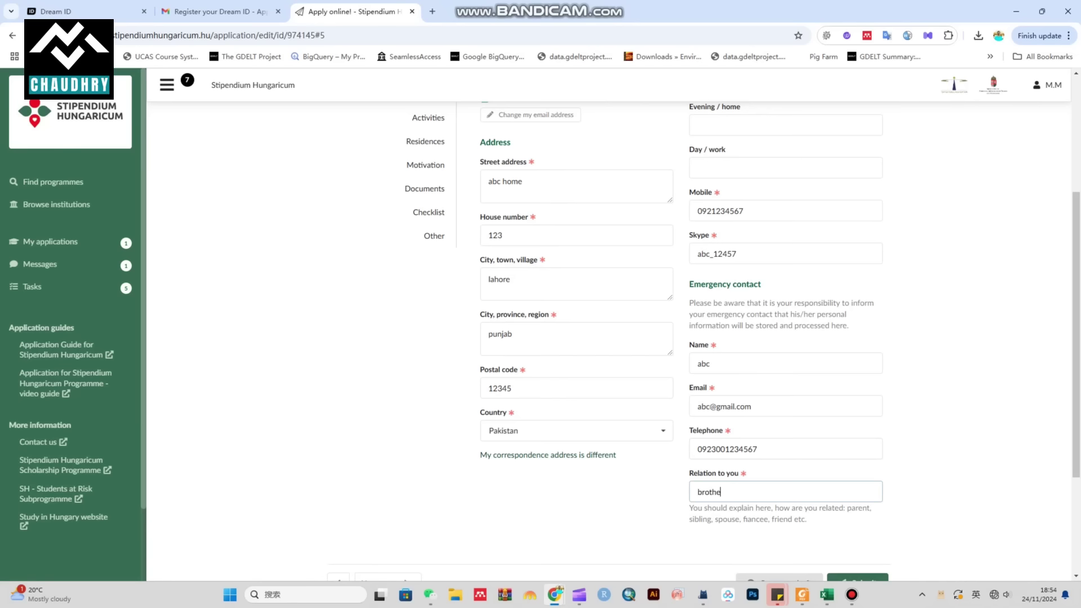
Step: Save the application as a draft
scroll(608, 337, "down", 3)
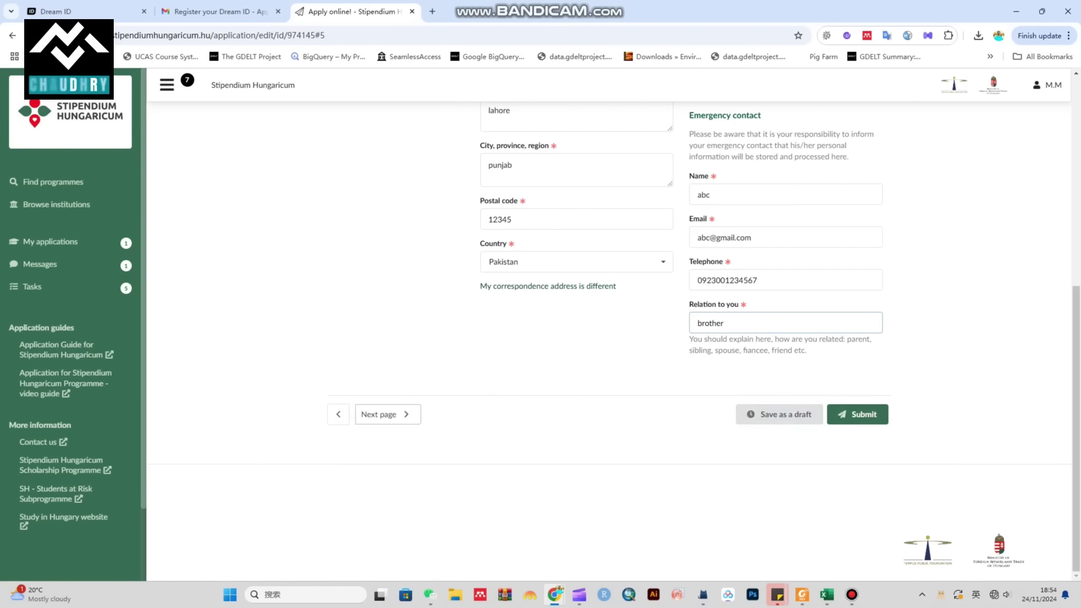
left_click(779, 414)
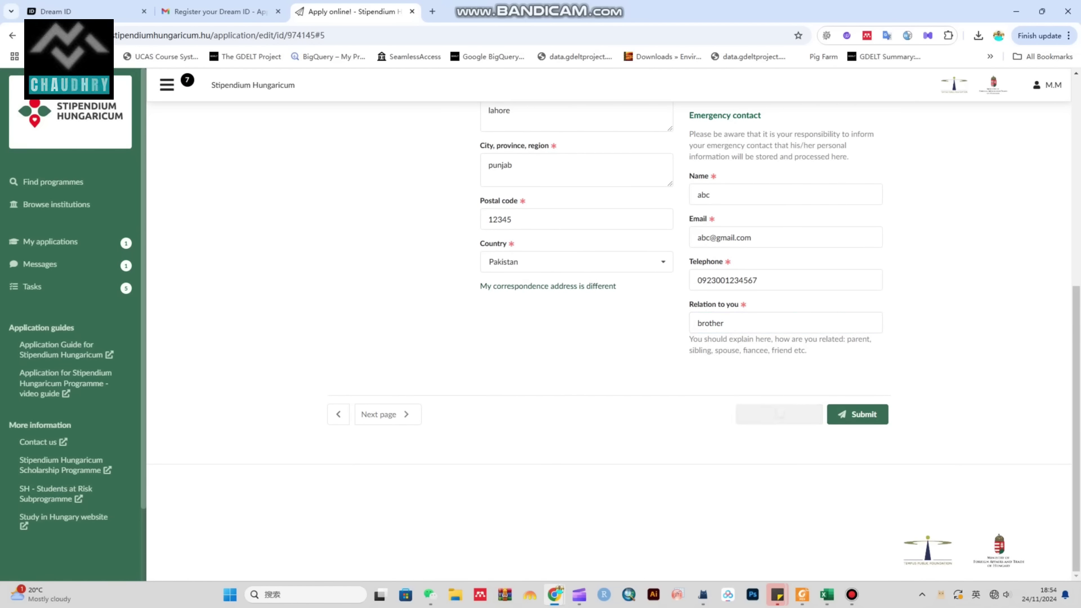
left_click(388, 413)
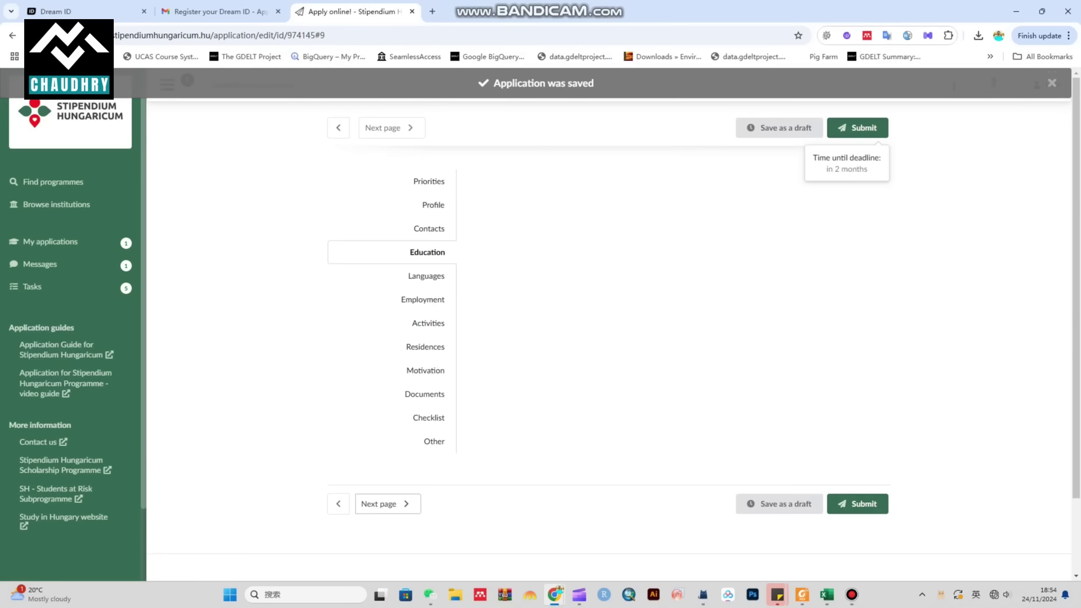
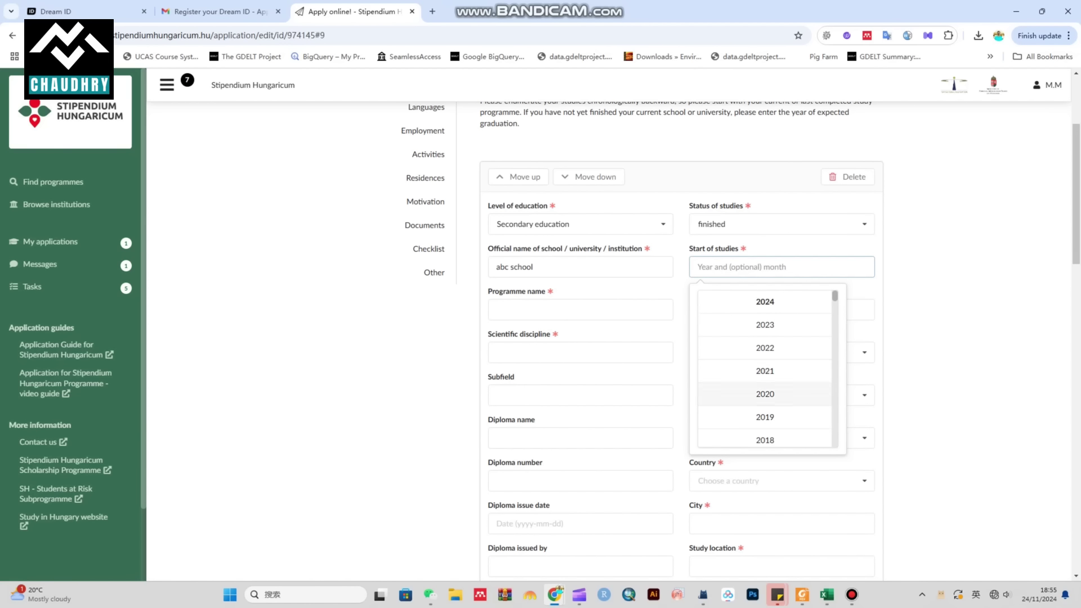
Step: Set the start of studies to June 2017 and expected graduation to June 2019
scroll(765, 394, "down", 2)
left_click(765, 406)
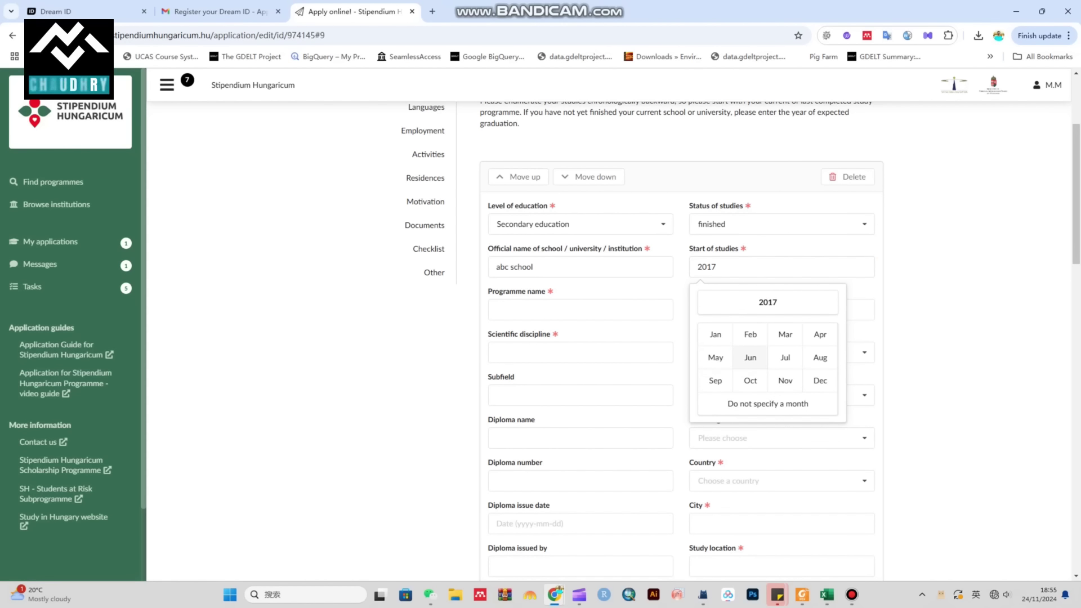
left_click(750, 357)
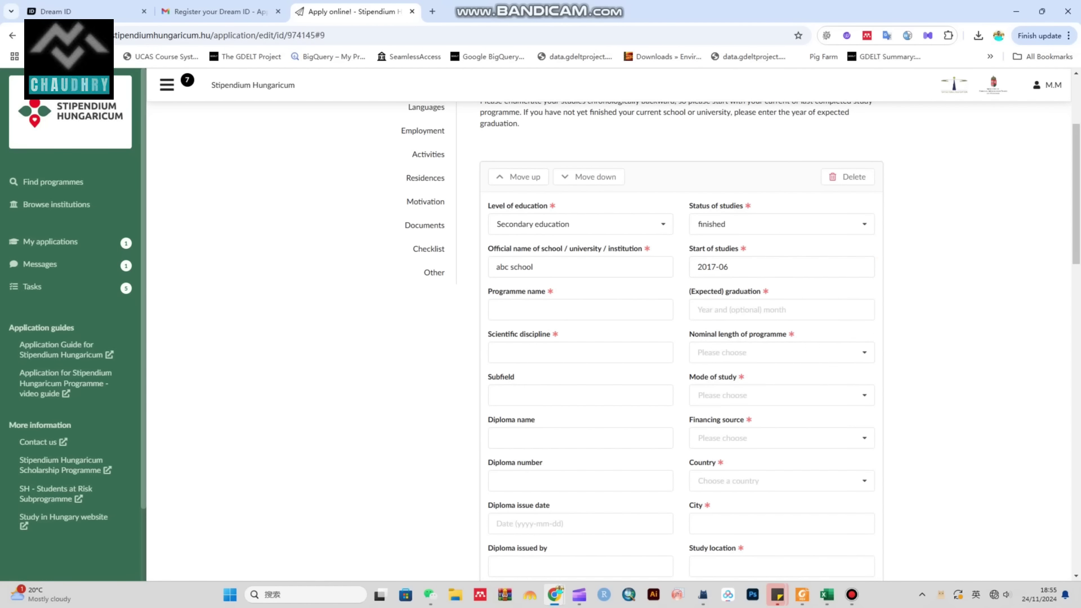
left_click(782, 310)
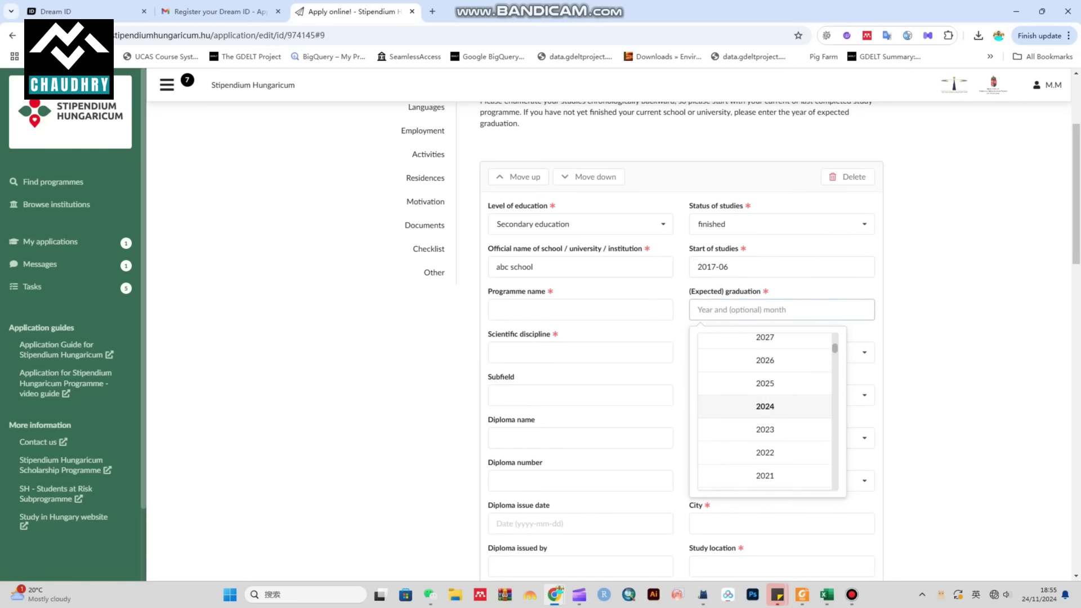
scroll(765, 410, "down", 1)
scroll(765, 396, "down", 1)
left_click(765, 409)
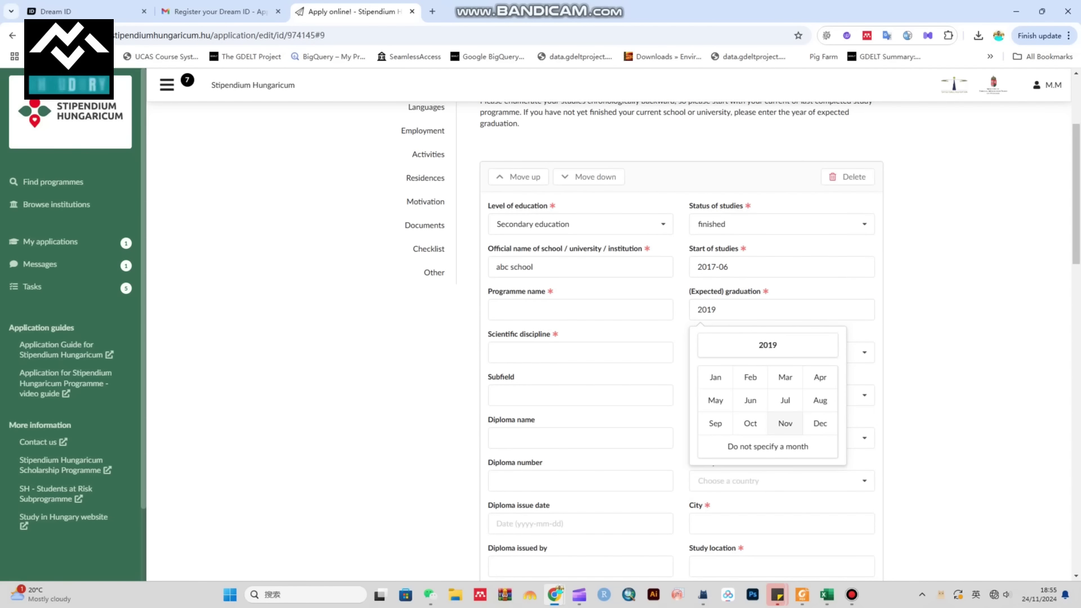
left_click(750, 400)
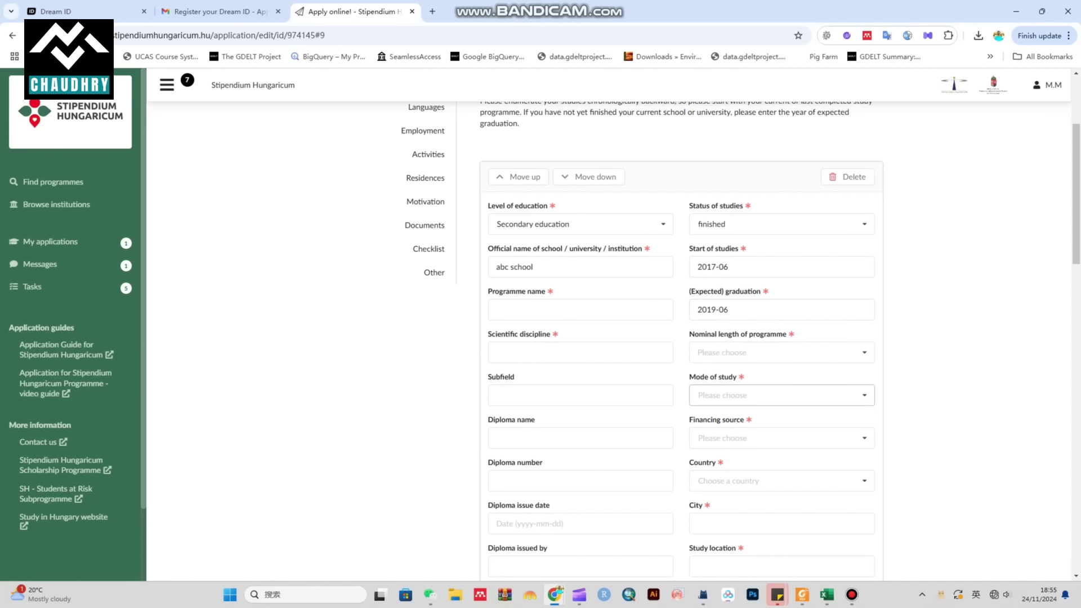
Step: Enter Fsc as the programme name and Preengineering as the scientific discipline
left_click(563, 310)
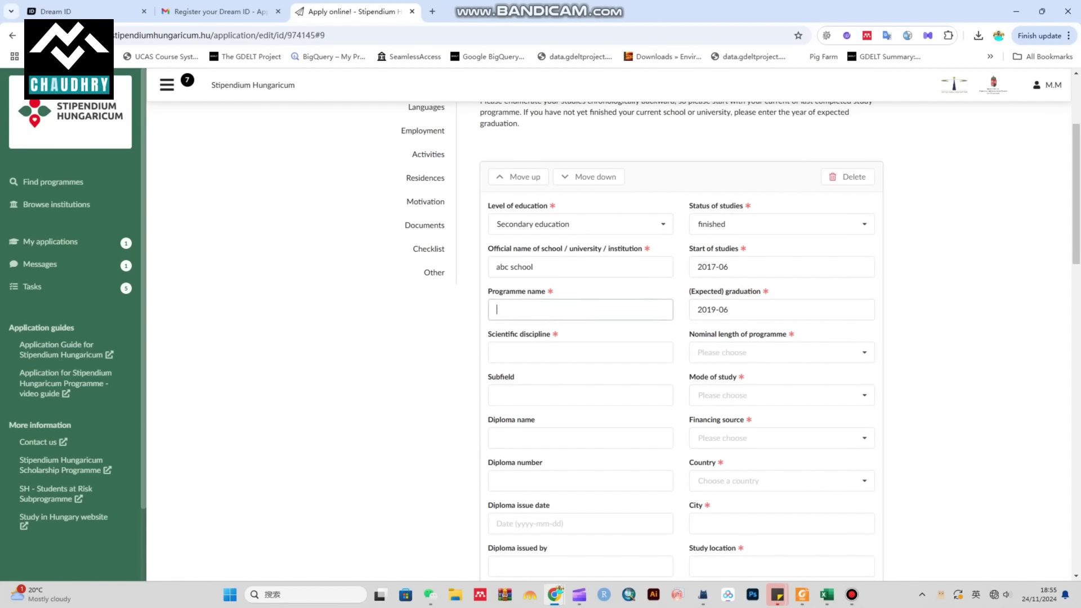
type("Fsc")
left_click(496, 351)
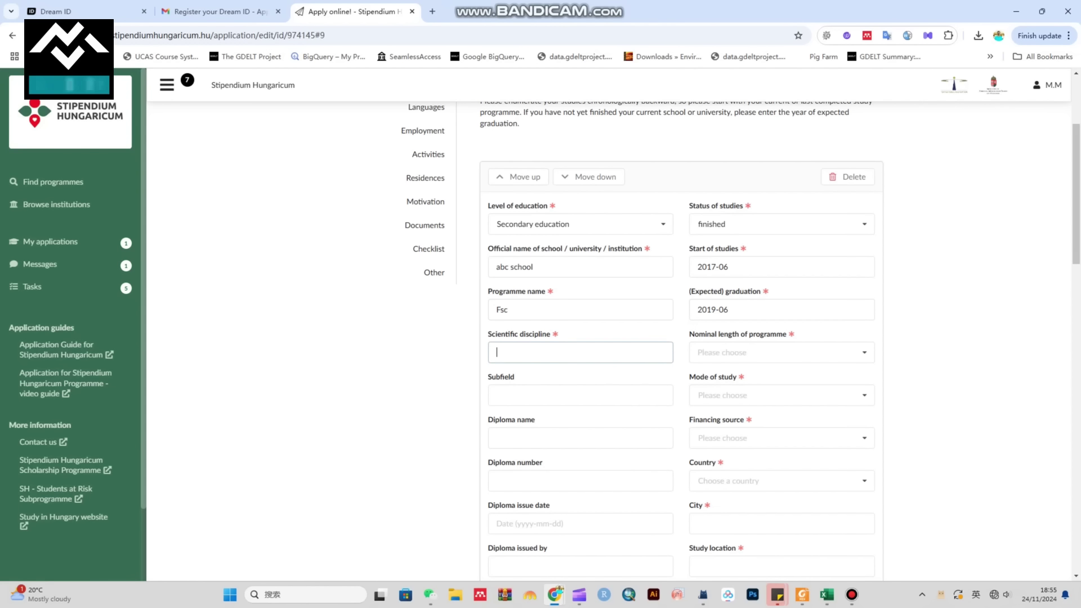
type("Preengineering")
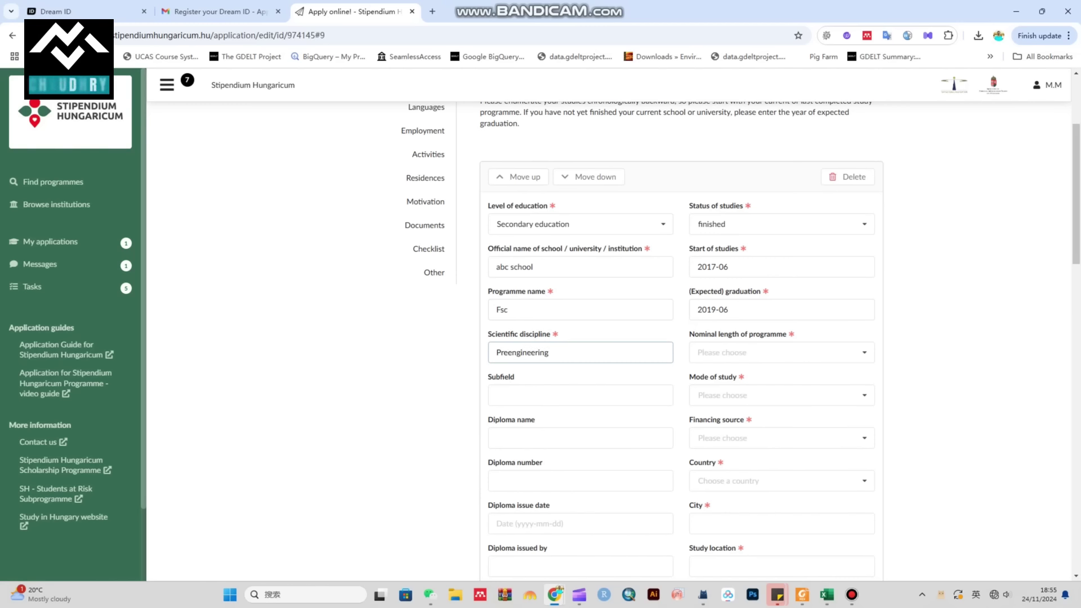
Step: Set the nominal programme length to 2 years, leaving Subfield blank
key("Tab")
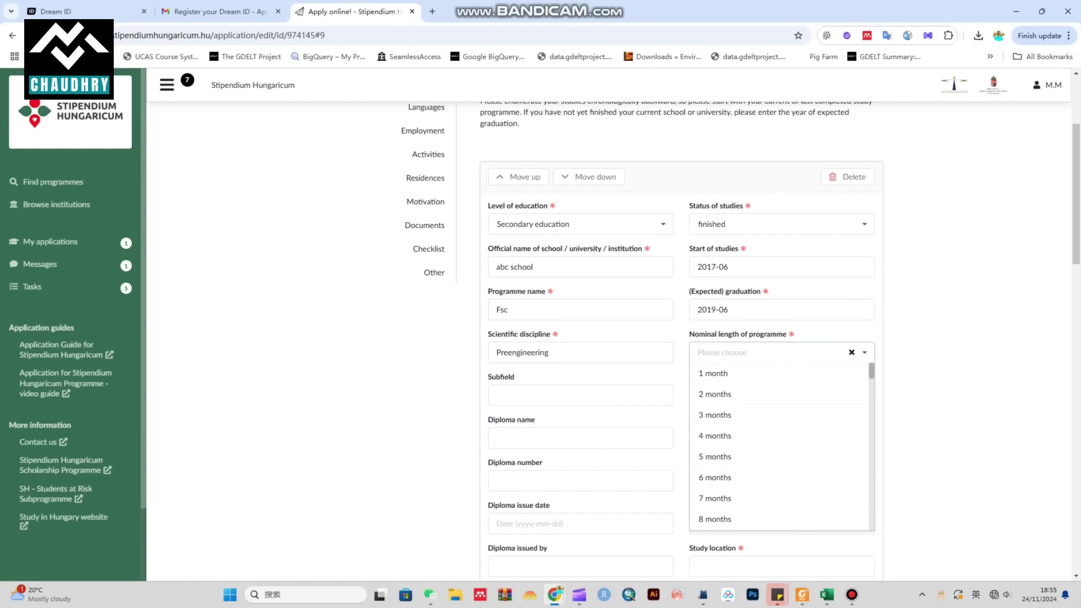
key("Down")
key("Down")
key("Down")
key("Down")
key("Down")
key("Down")
key("Down")
key("Down")
key("Down")
key("Down")
key("Down")
key("Down")
key("Down")
key("Down")
key("Down")
key("Down")
key("Down")
key("Down")
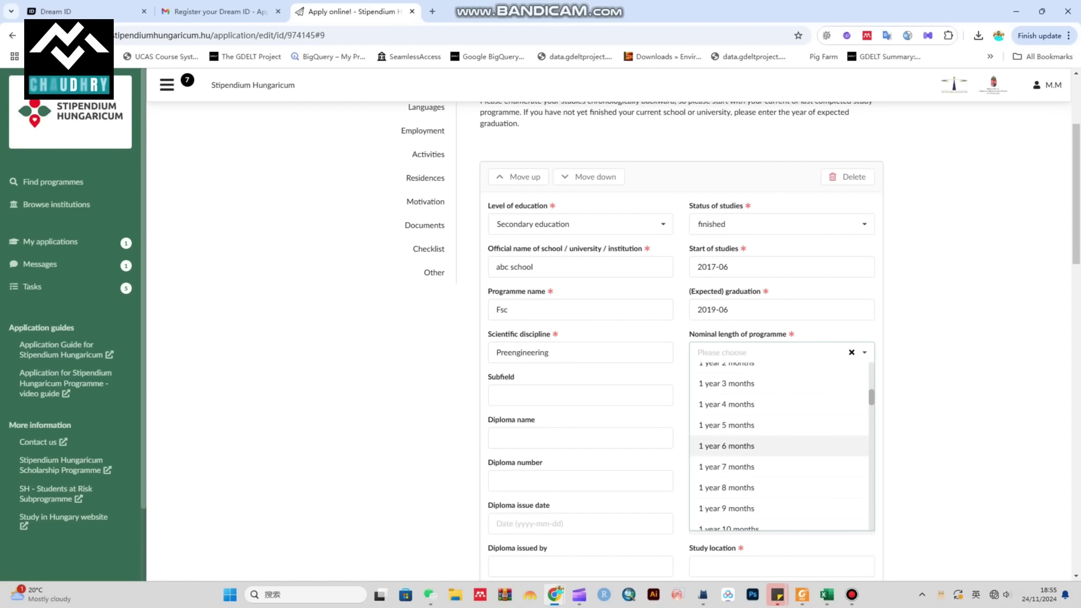
key("Down")
key("Down")
key("Down")
key("Down")
key("Down")
key("Down")
key("Return")
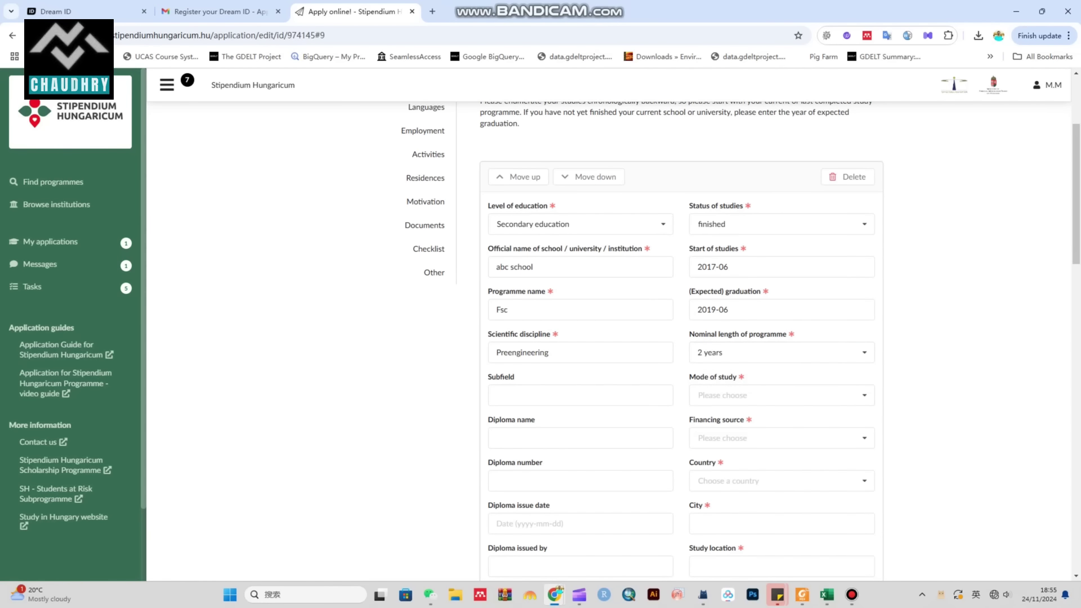
key("Tab")
key("Tab")
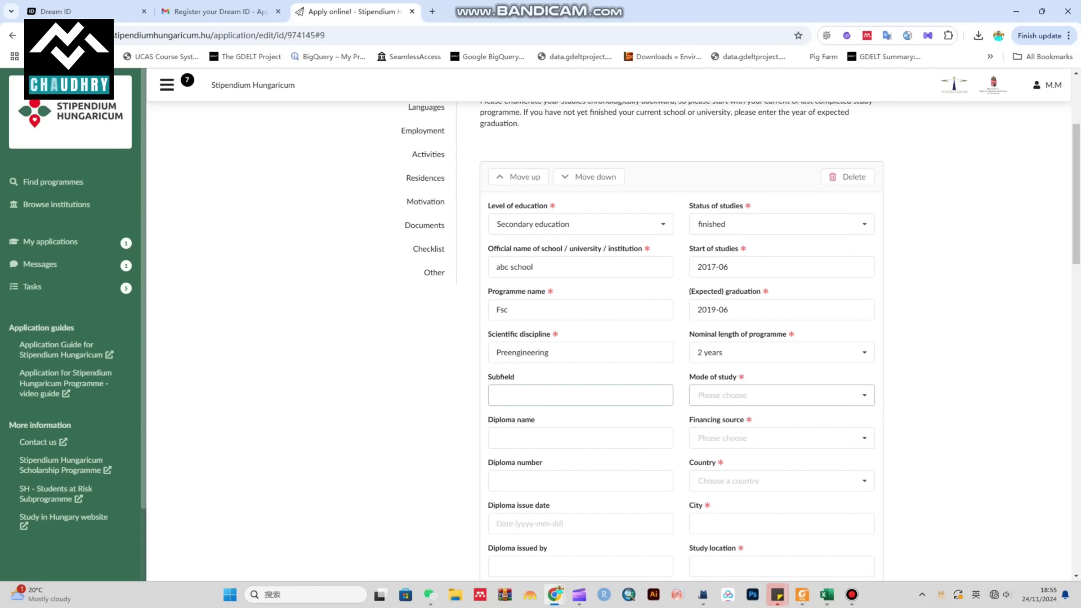
key("Tab")
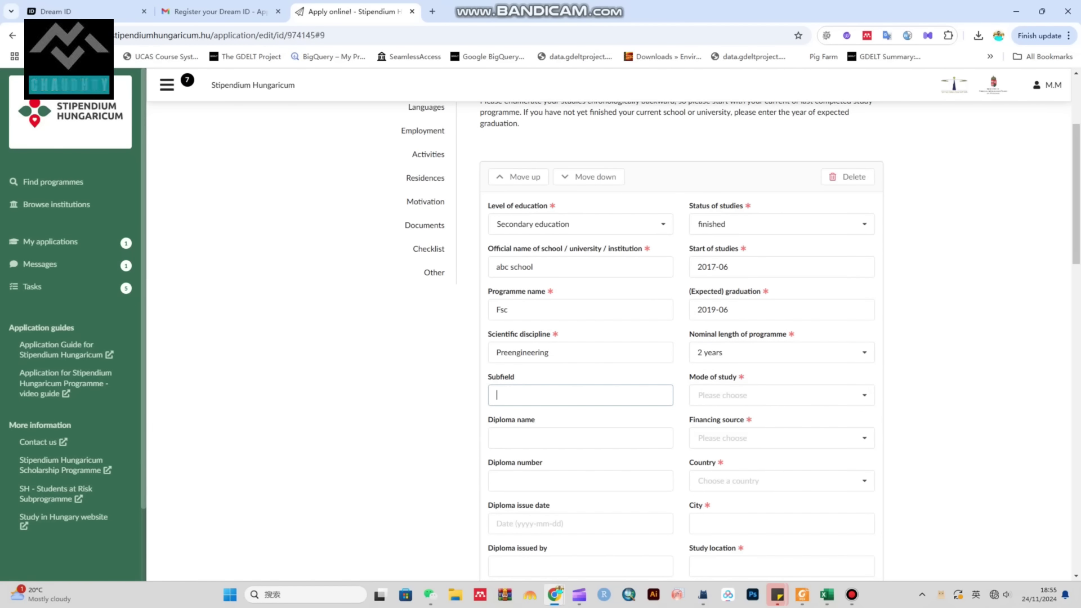
key("Tab")
key("Down")
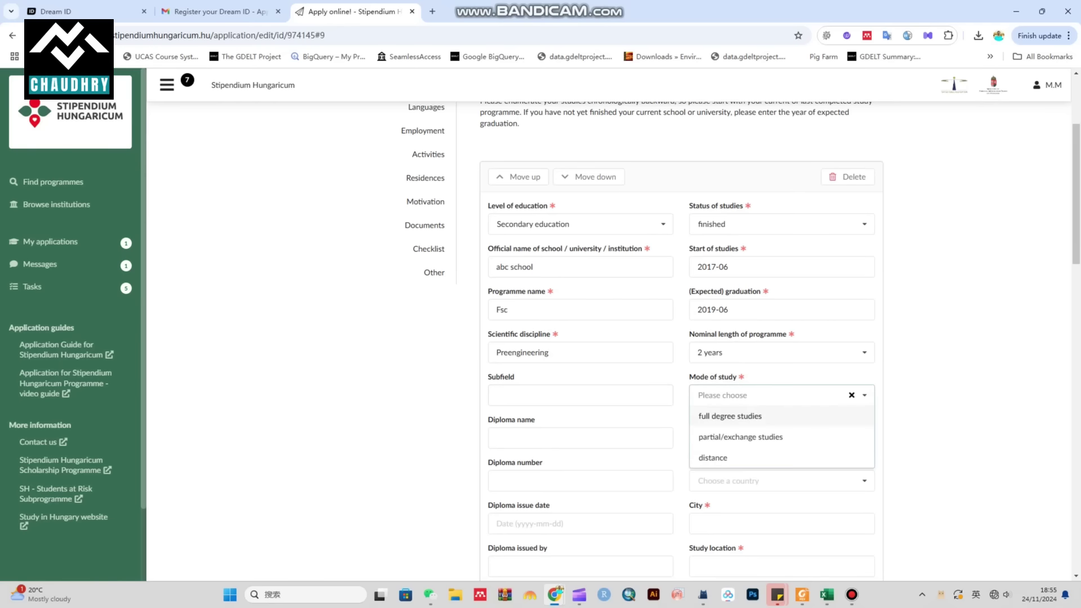
Step: Set mode of study to full degree studies, financing to Self-financed, and country to Pakistan
key("Return")
key("Tab")
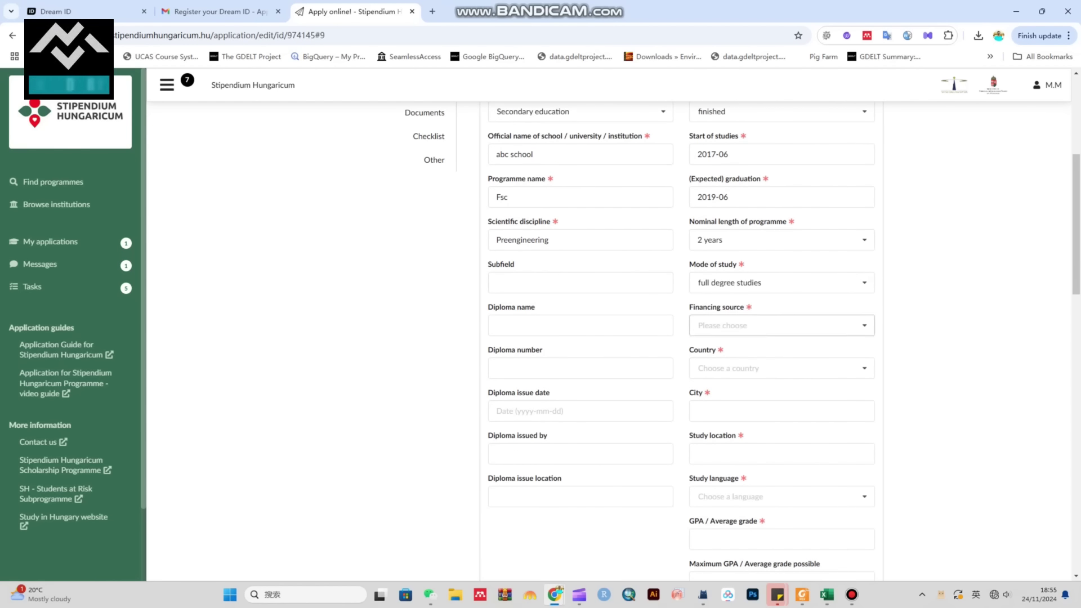
key("Down")
key("Down")
key("Down")
key("Down")
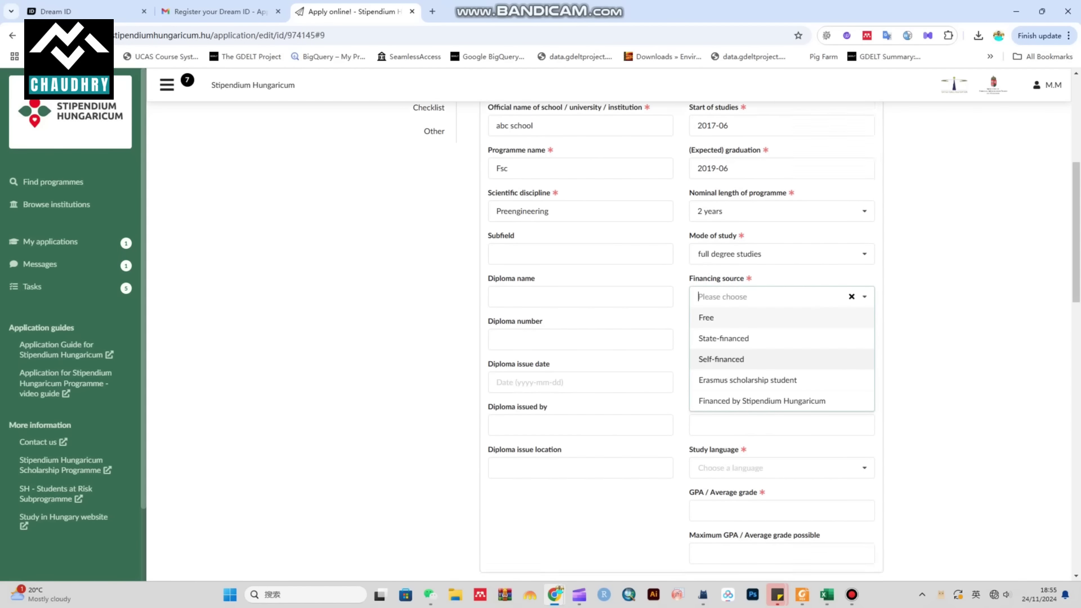
key("Up")
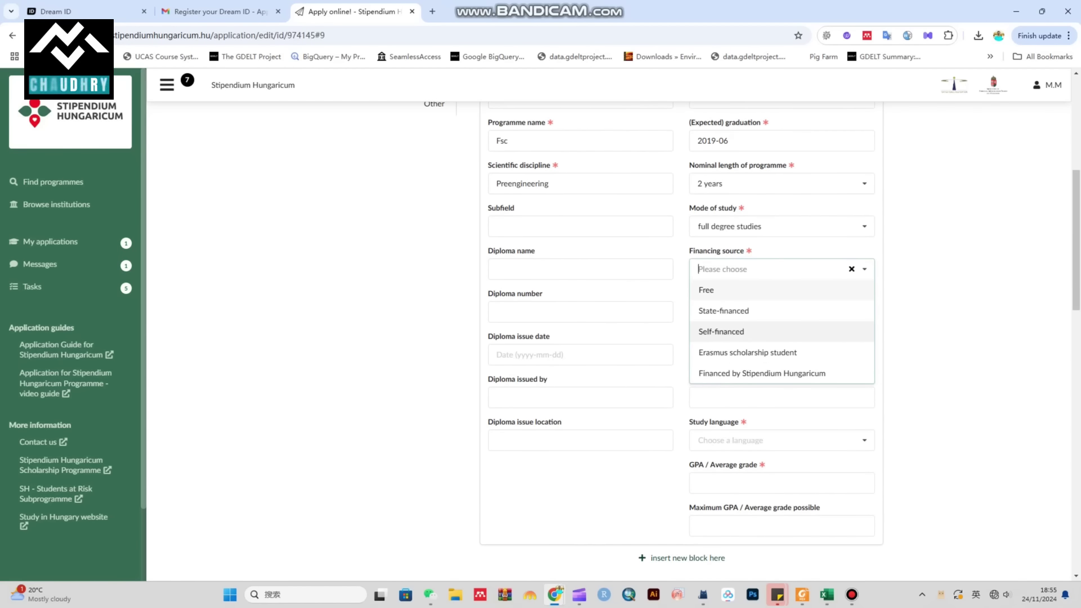
key("Return")
key("Tab")
key("Down")
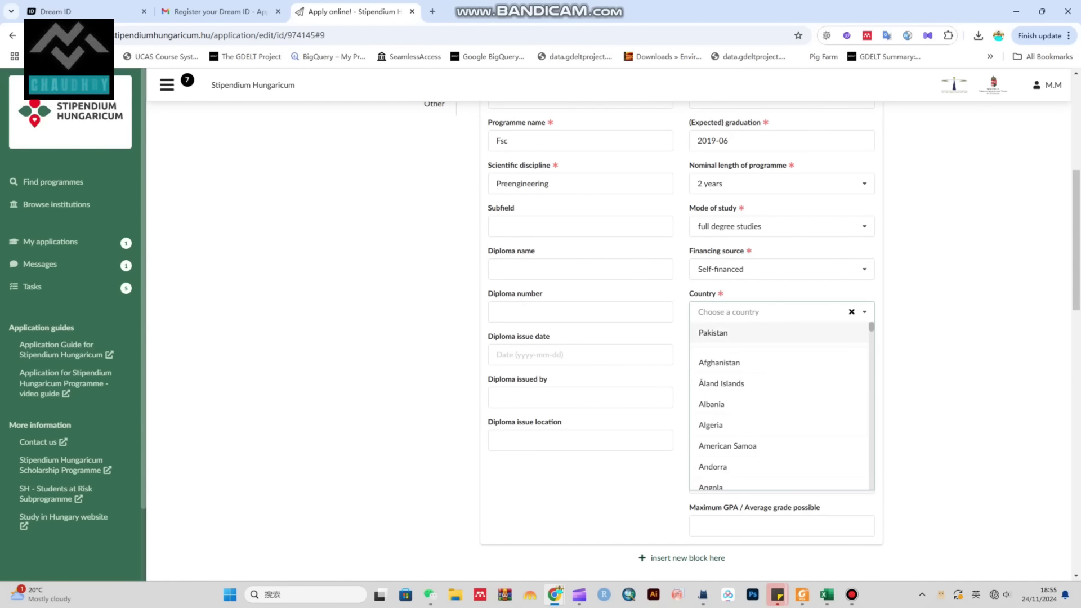
key("Return")
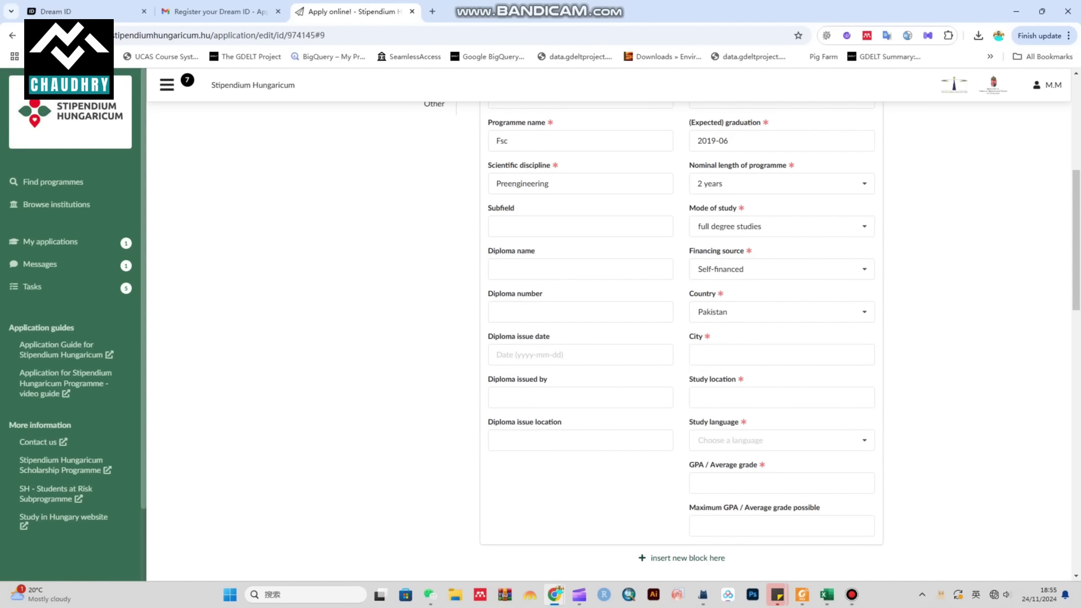
Step: Set the diploma issue date to November 2019, day 1
key("Tab")
key("Down")
key("Down")
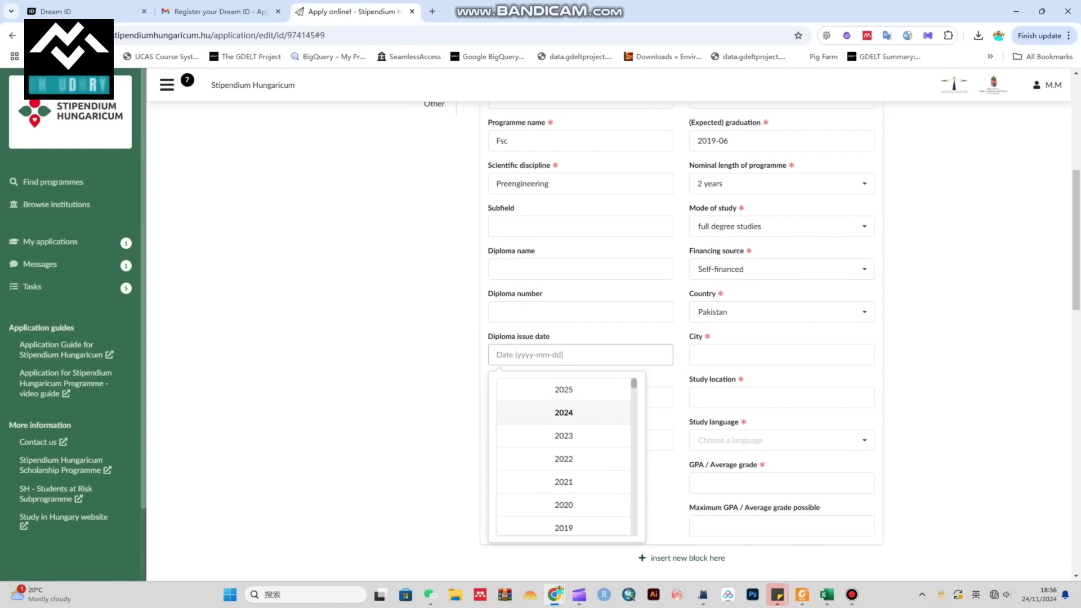
key("Down")
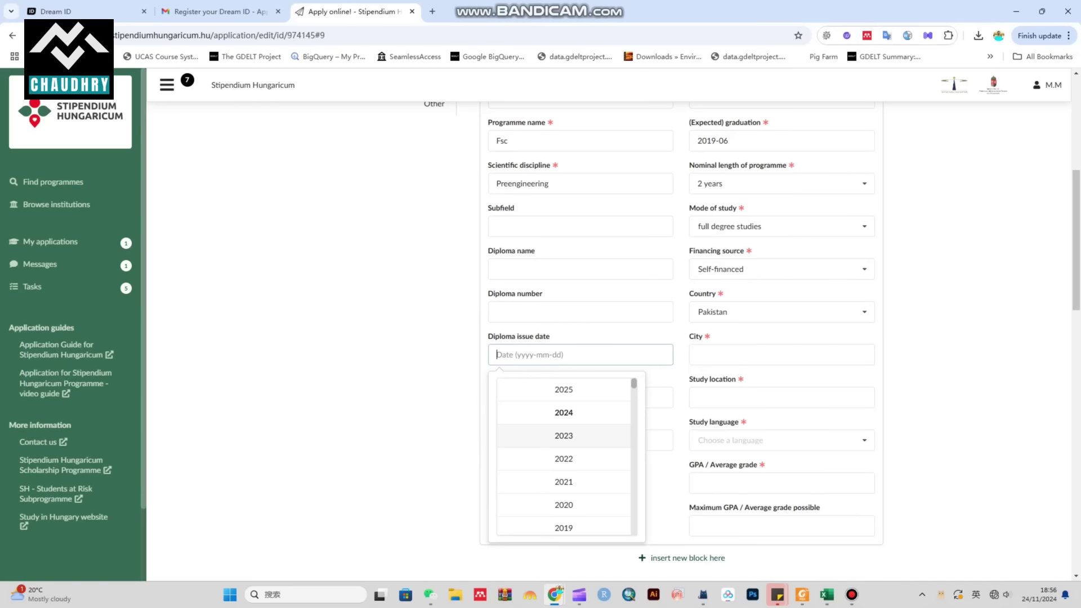
key("Down")
key("Down")
key("Down")
key("Down")
key("Down")
key("Up")
key("Return")
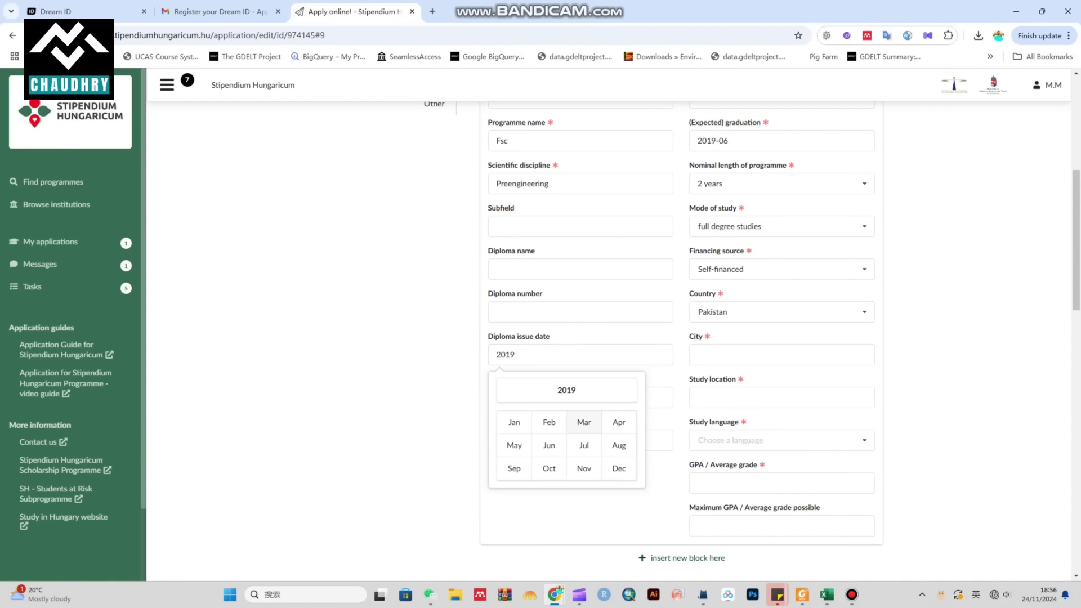
key("Down")
key("Right")
key("Right")
key("Right")
key("Right")
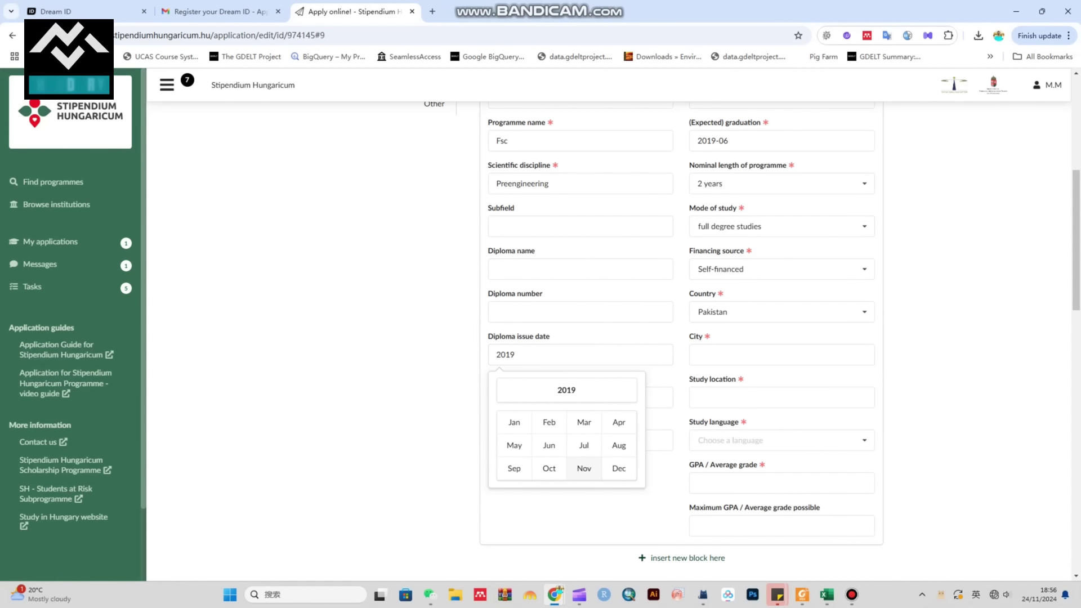
key("Return")
key("Return")
key("Tab")
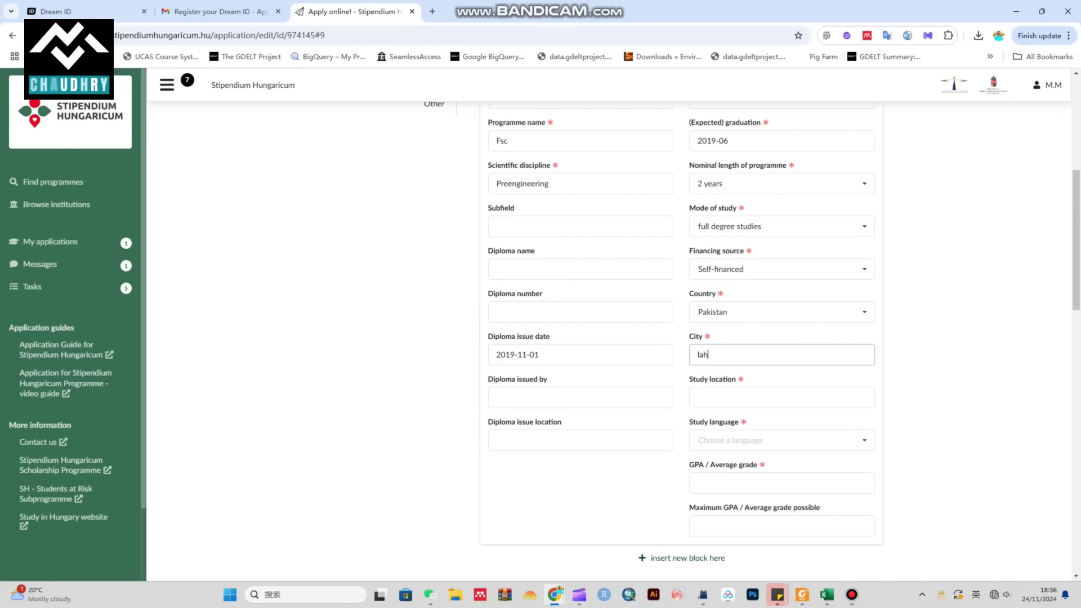
Step: Enter lahore as the study location and choose Urdu as the study language
left_click(782, 398)
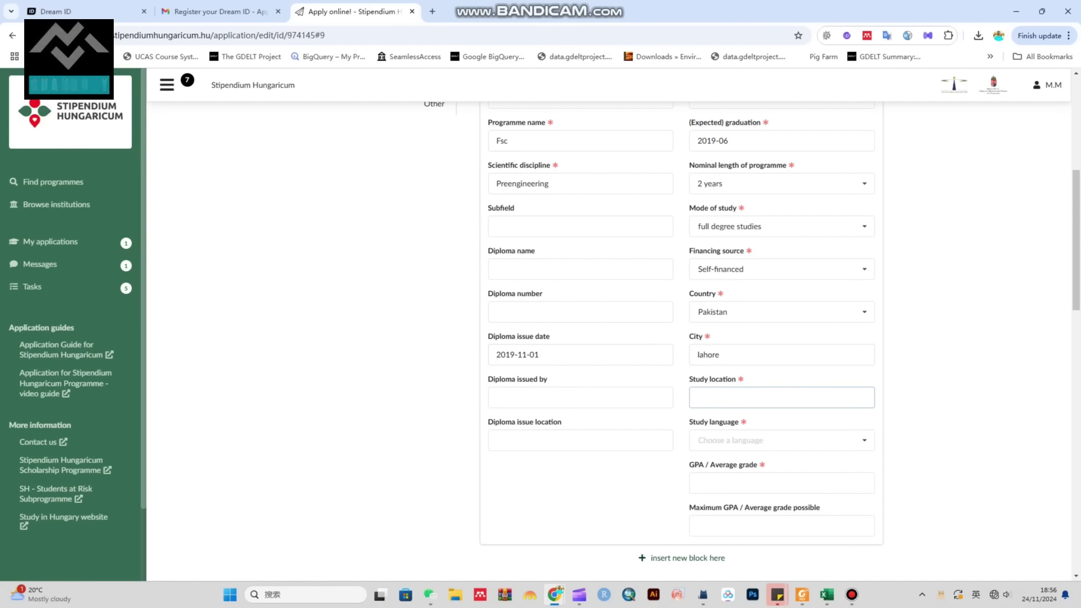
type("la")
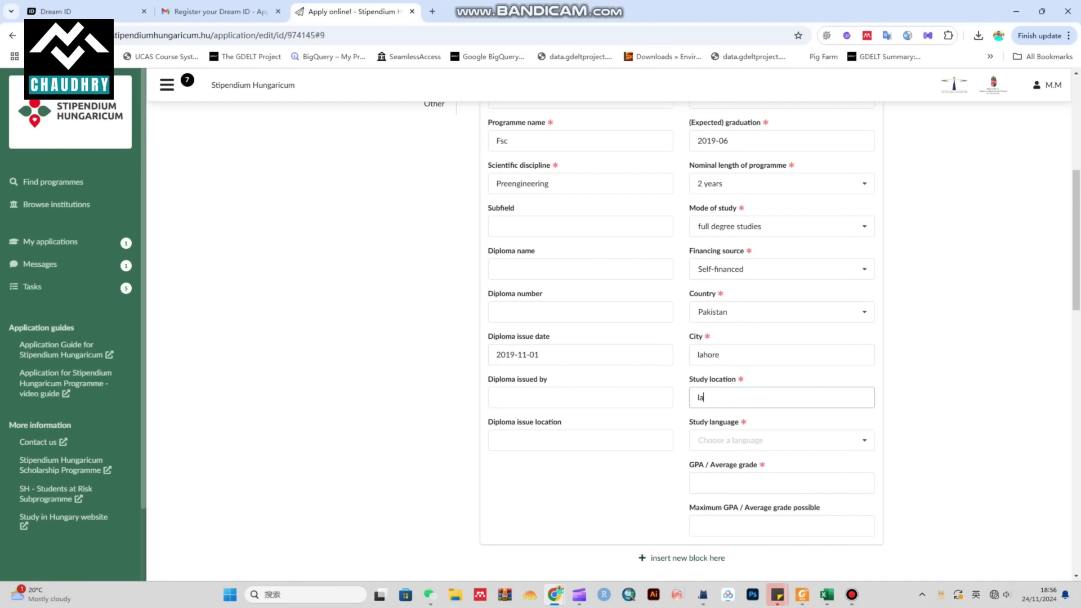
type("hore")
key("Tab")
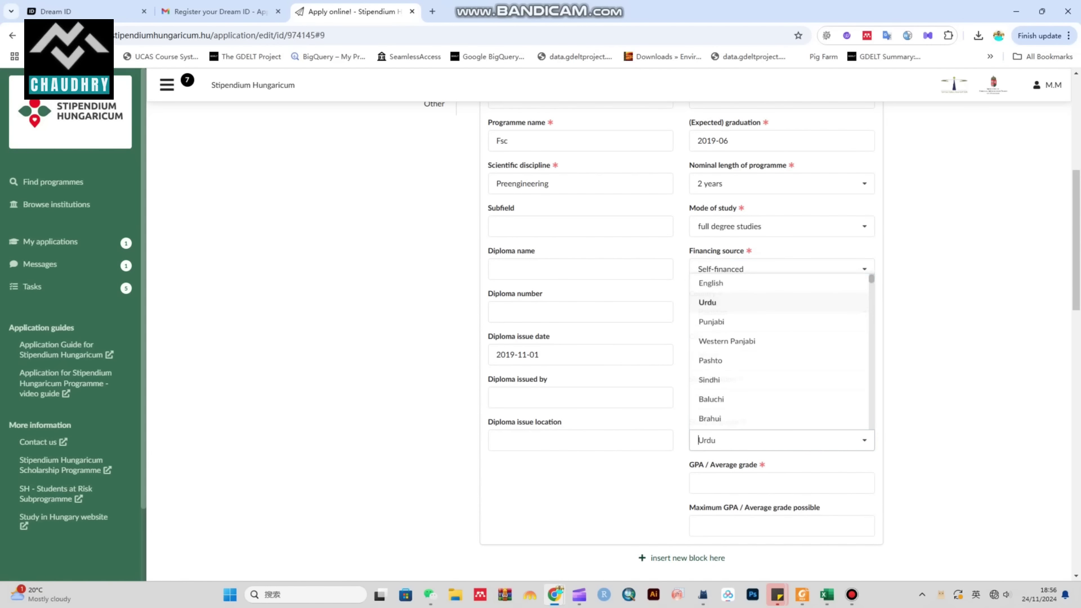
key("Return")
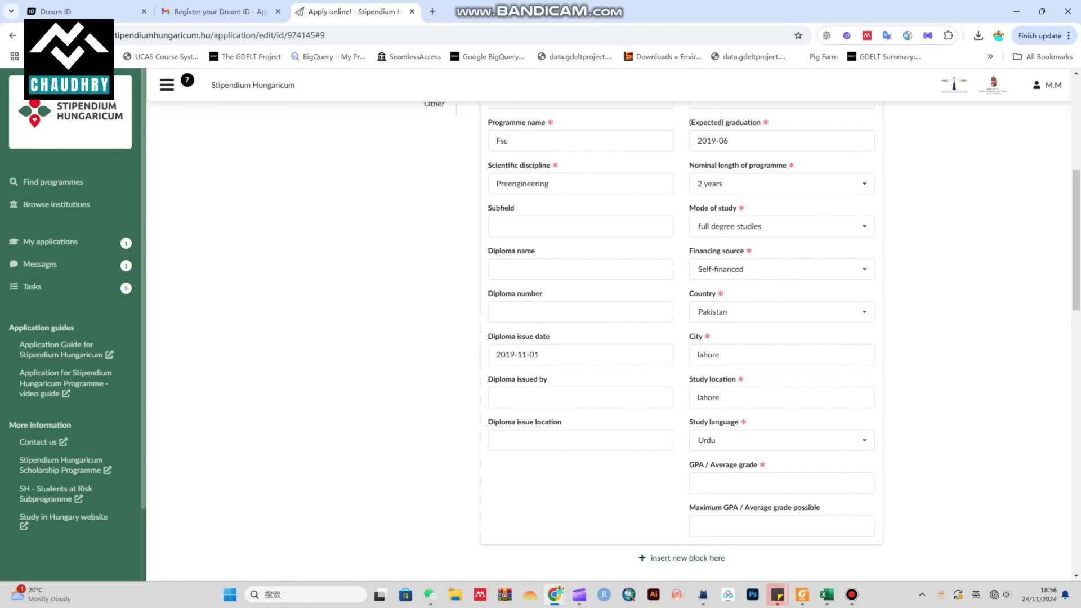
Step: Replace the GPA of 78 with A and set the maximum possible grade to A
key("Tab")
scroll(681, 337, "down", 3)
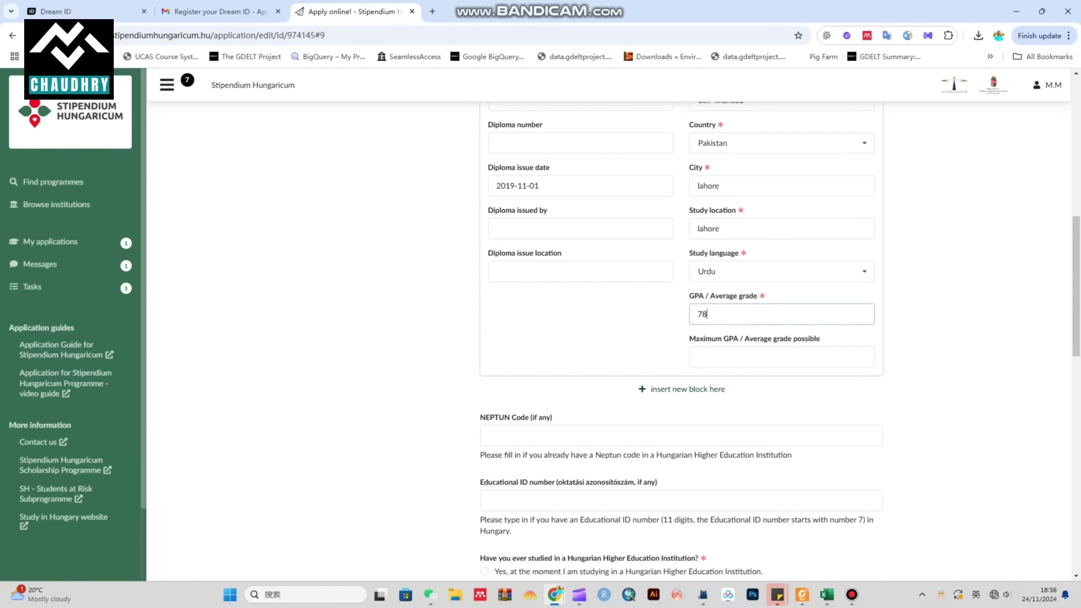
left_click(781, 357)
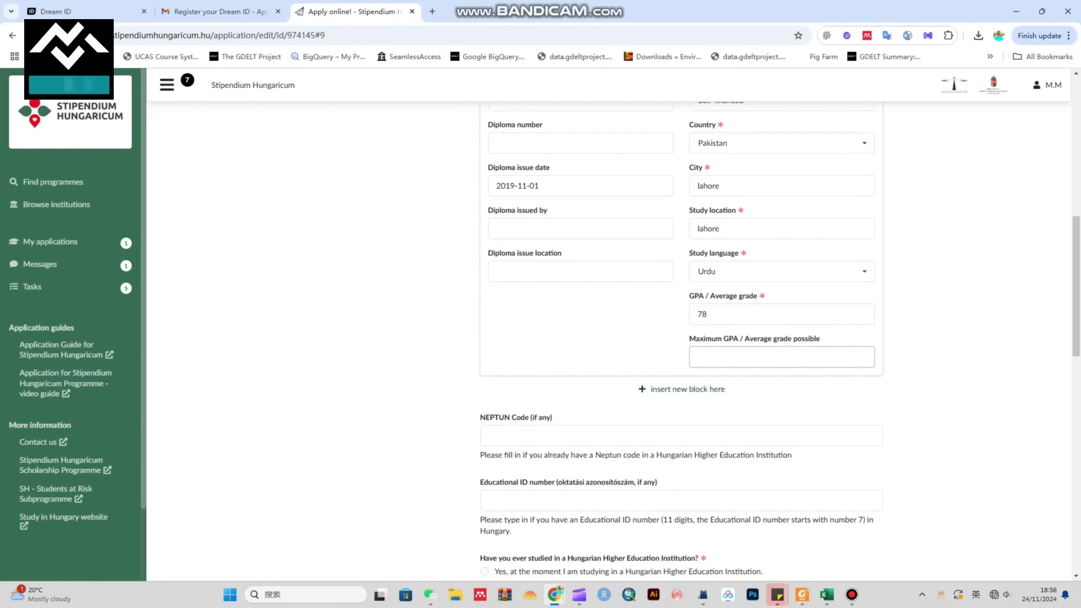
key("shift+Tab")
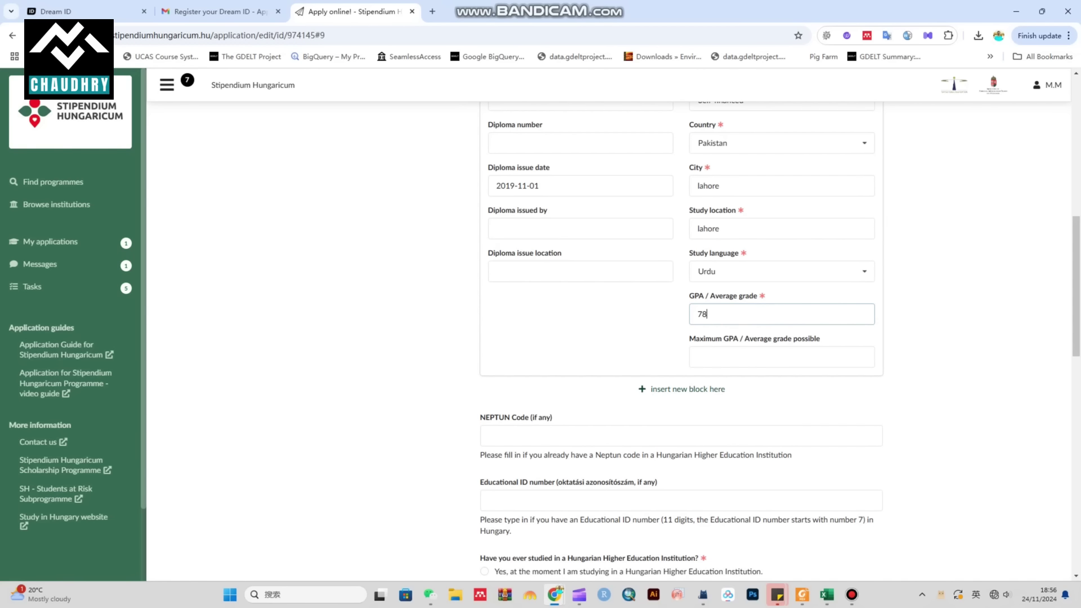
type("A")
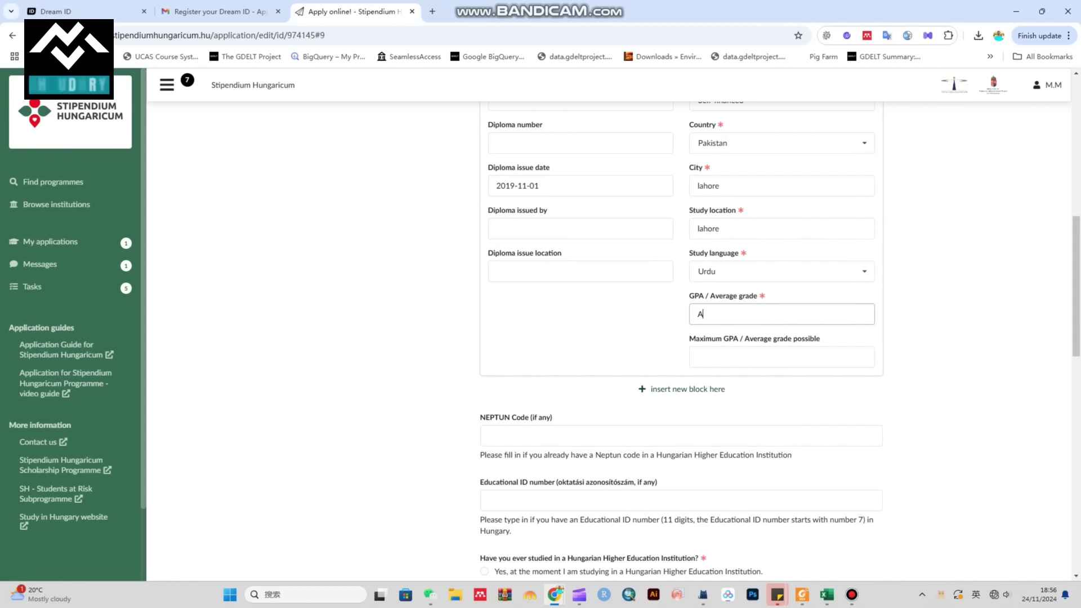
left_click_drag(820, 339, 696, 338)
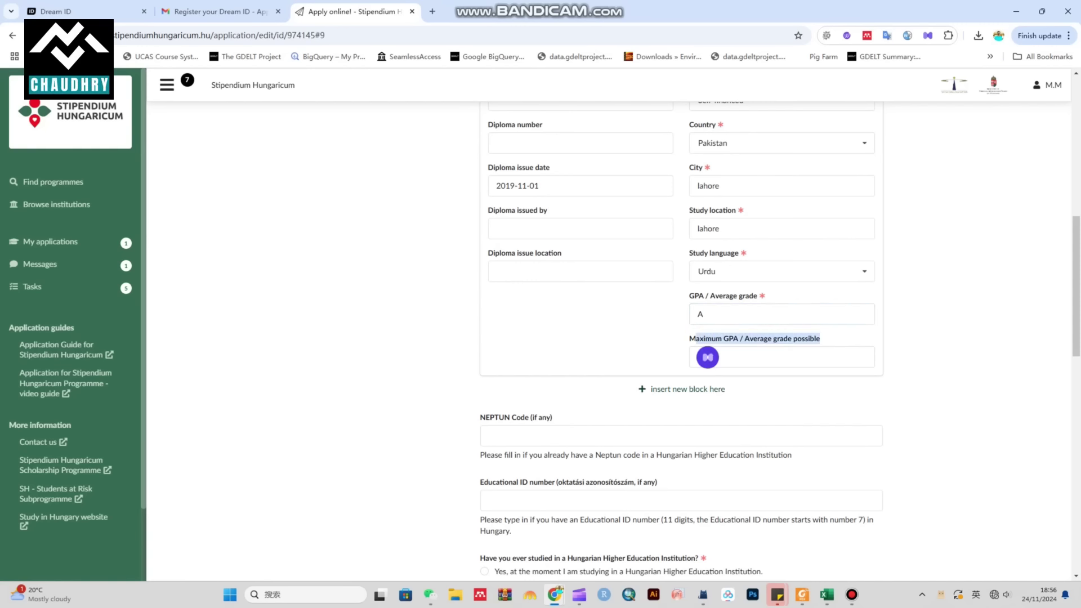
left_click(709, 357)
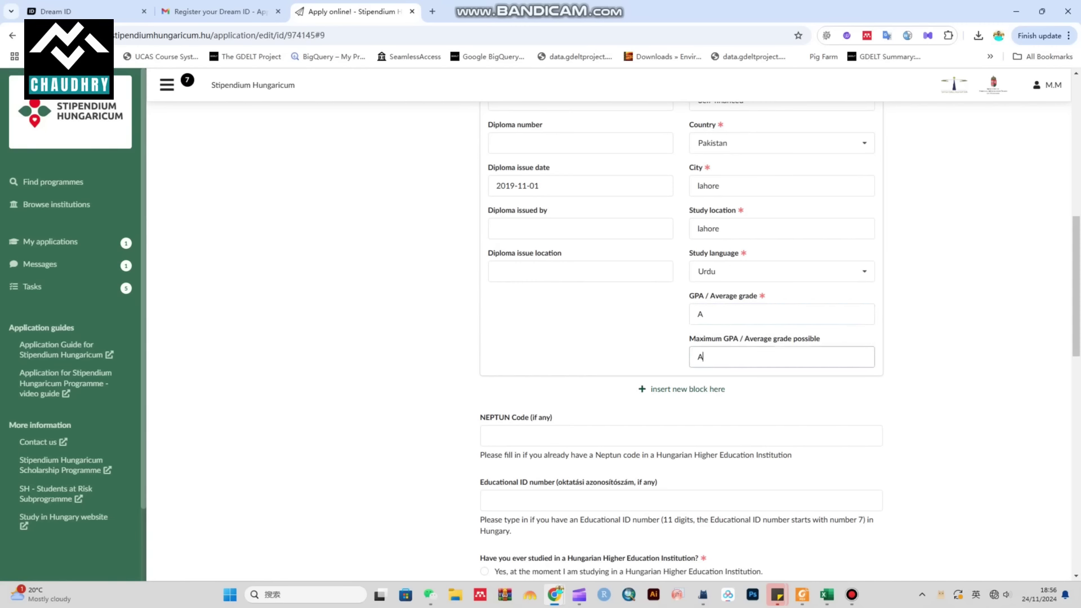
key("Tab")
key("Return")
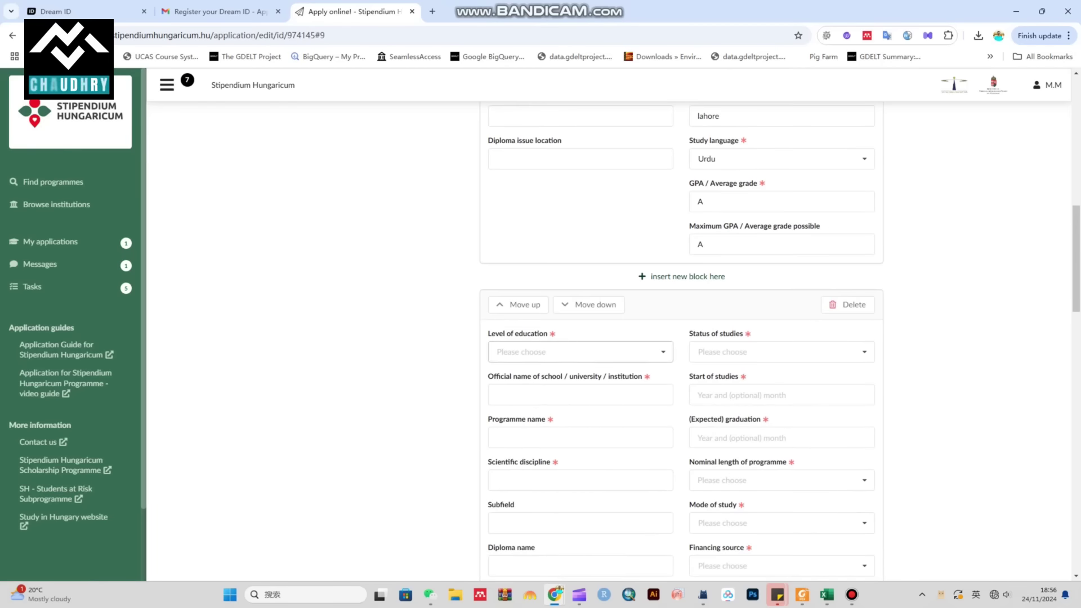
Step: Set the new entry's education level to Bachelor degree with status finished
key("Down")
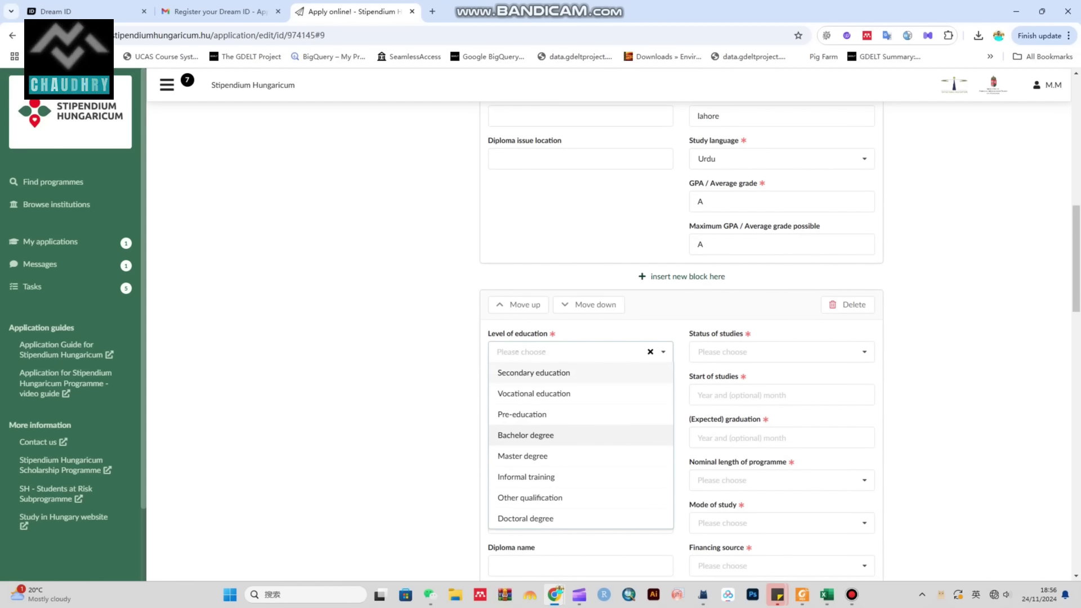
key("Return")
key("Tab")
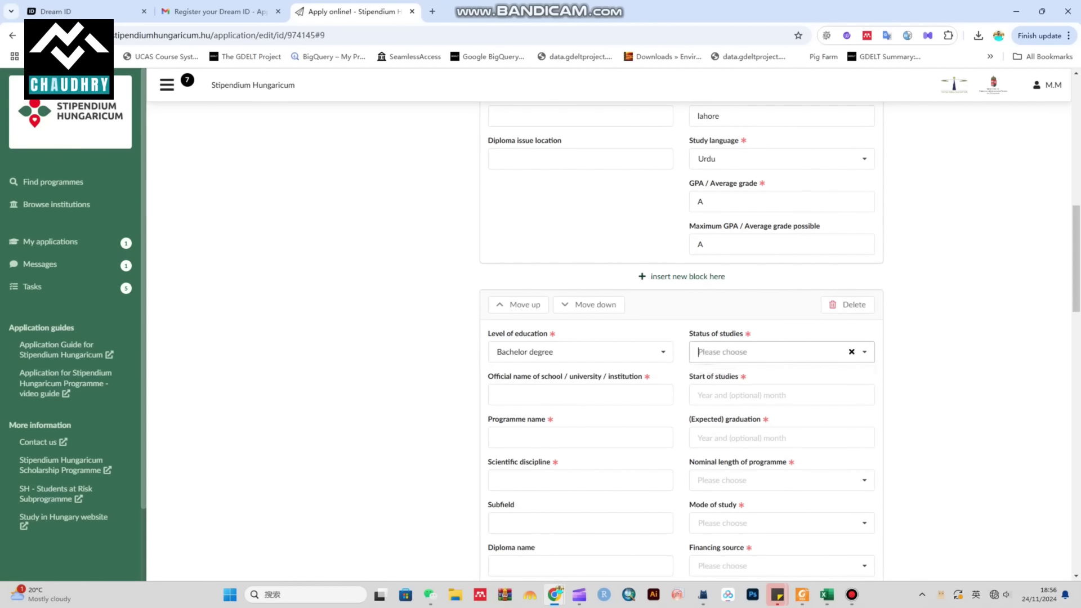
key("Down")
key("Down")
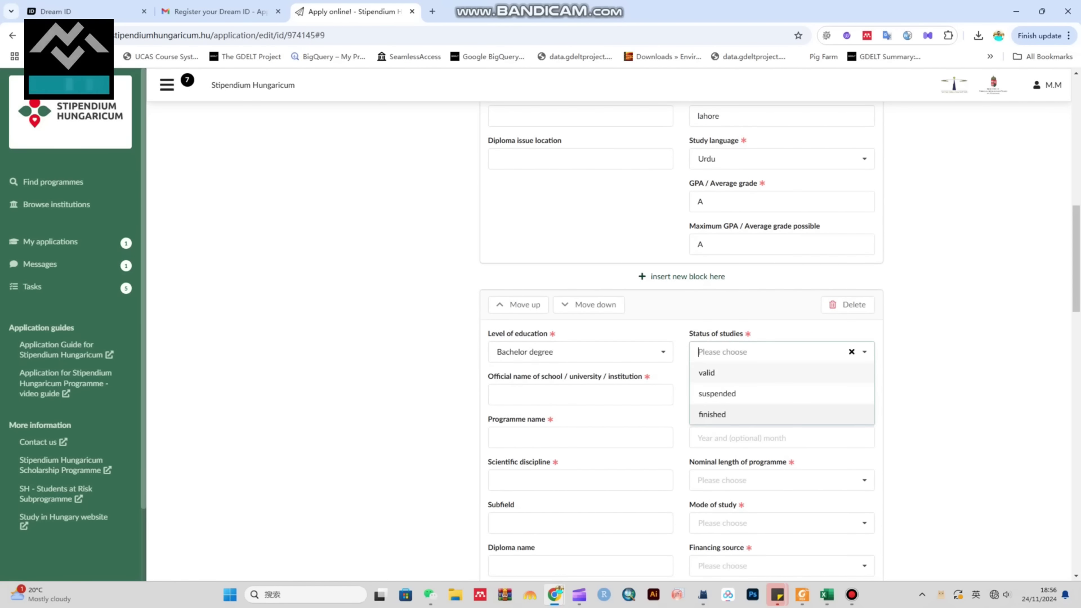
key("Return")
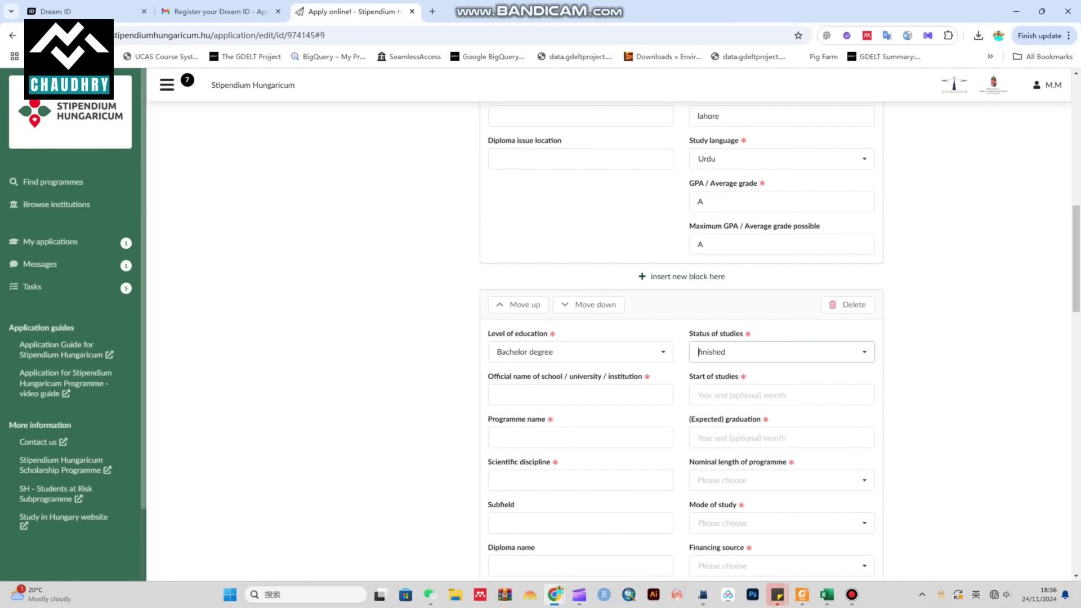
key("Down")
key("Down")
key("Up")
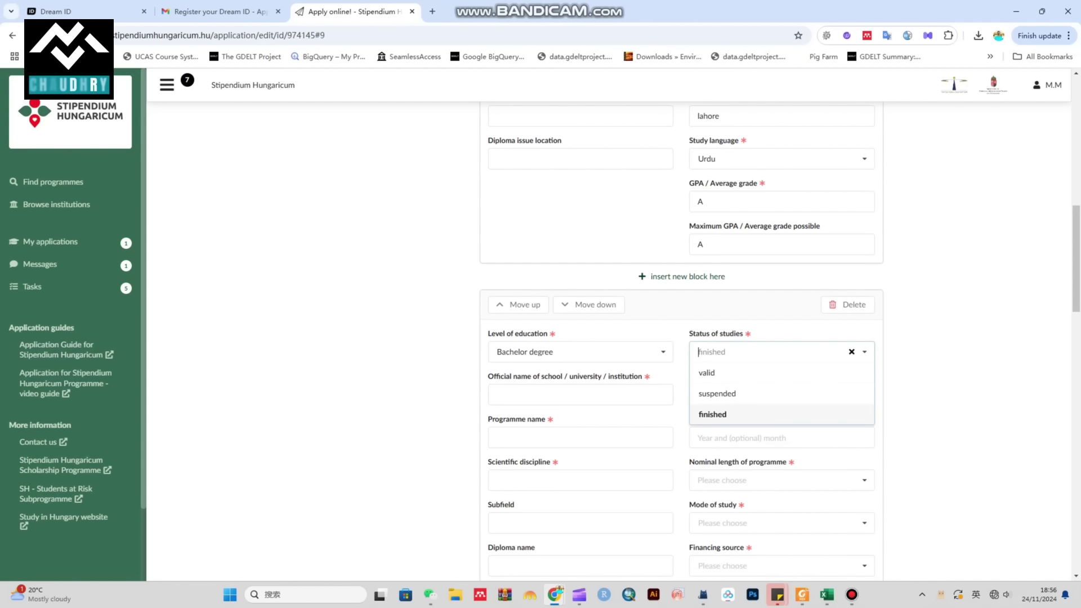
key("Escape")
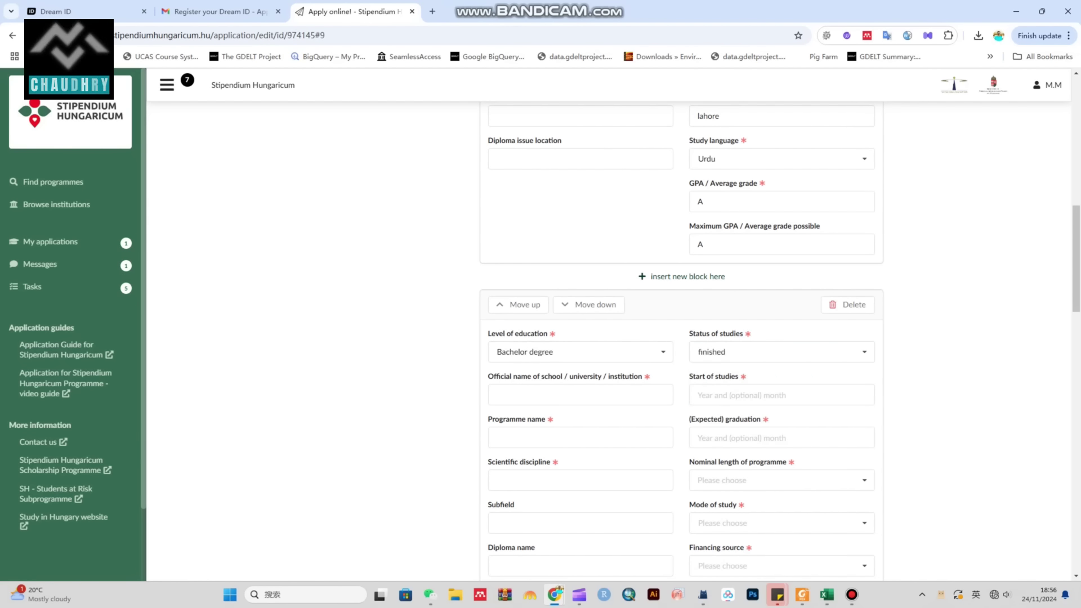
Step: Enter abc uni as the school and set the start of studies to 2019-08
key("Tab")
type("abc")
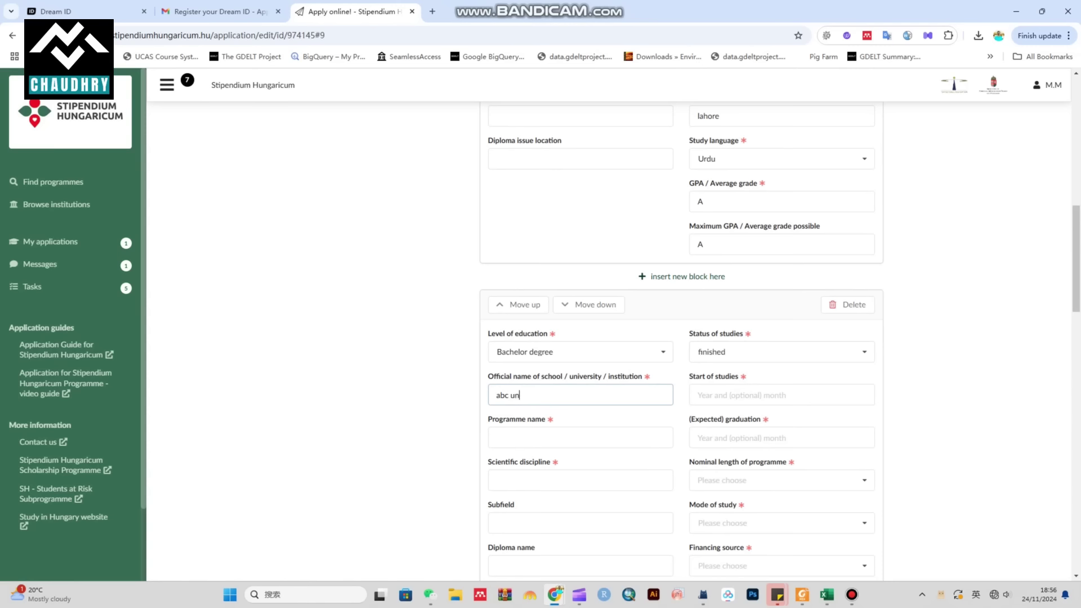
key("Tab")
key("Down")
key("Down")
key("Down")
key("Down")
key("Down")
key("Down")
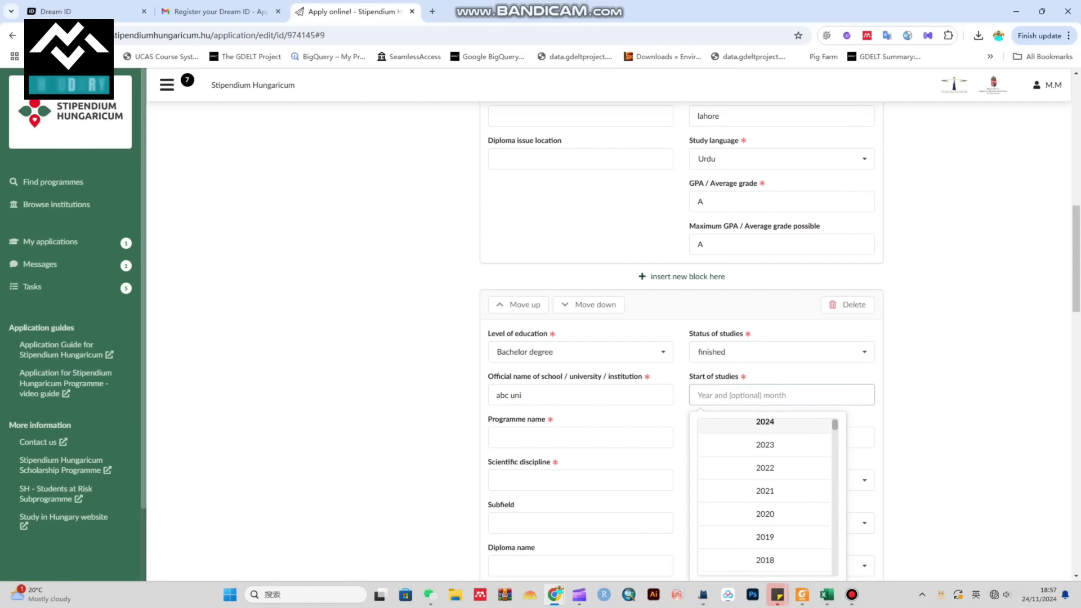
key("Return")
key("Right")
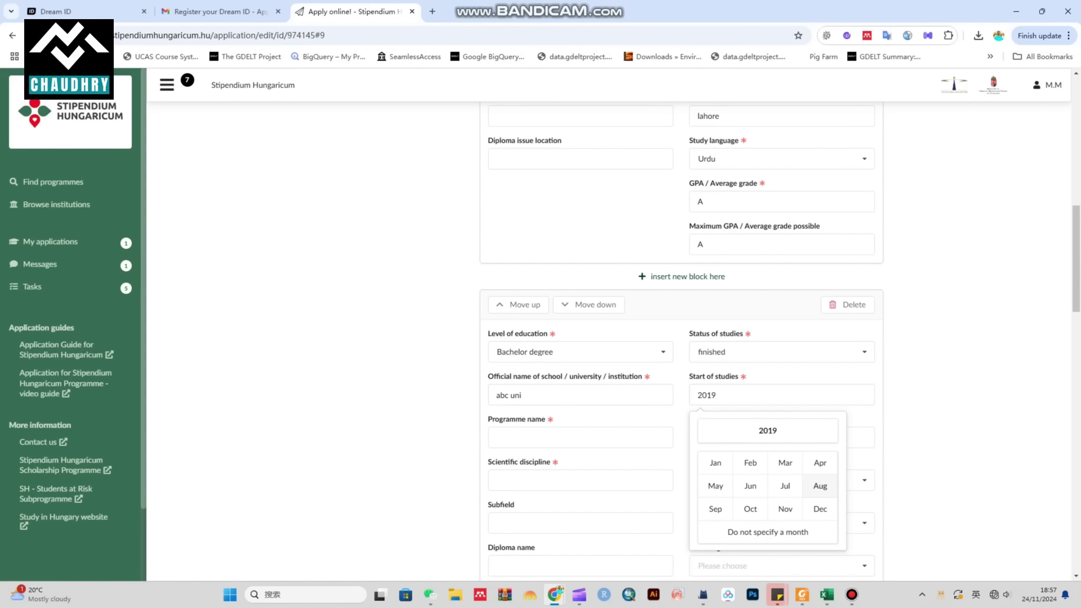
key("Return")
Step: Enter bs abc as the programme name and set graduation to August 2023
left_click(497, 437)
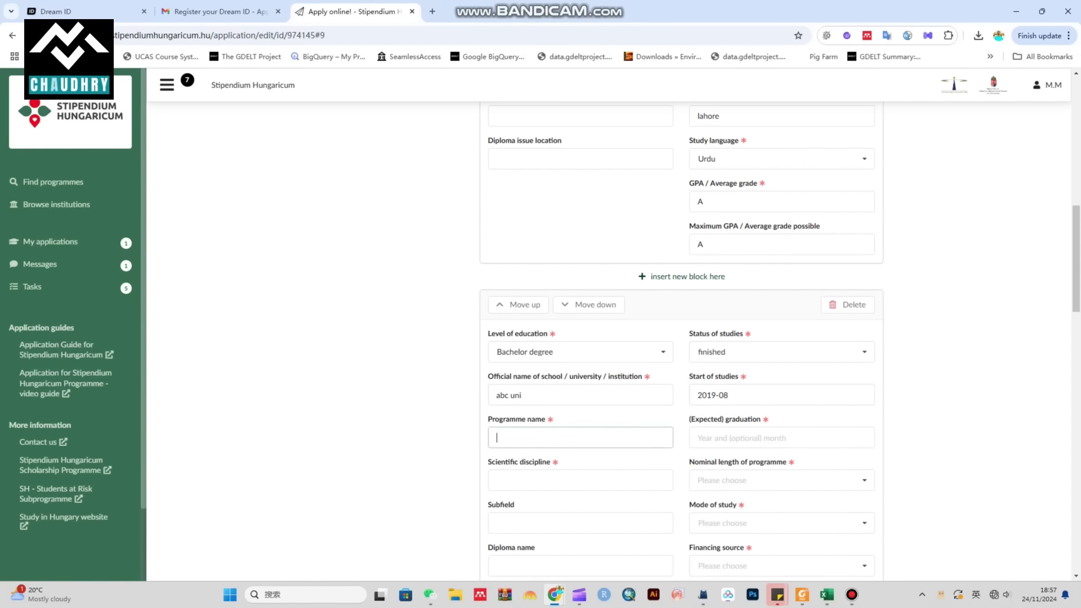
type("bs ")
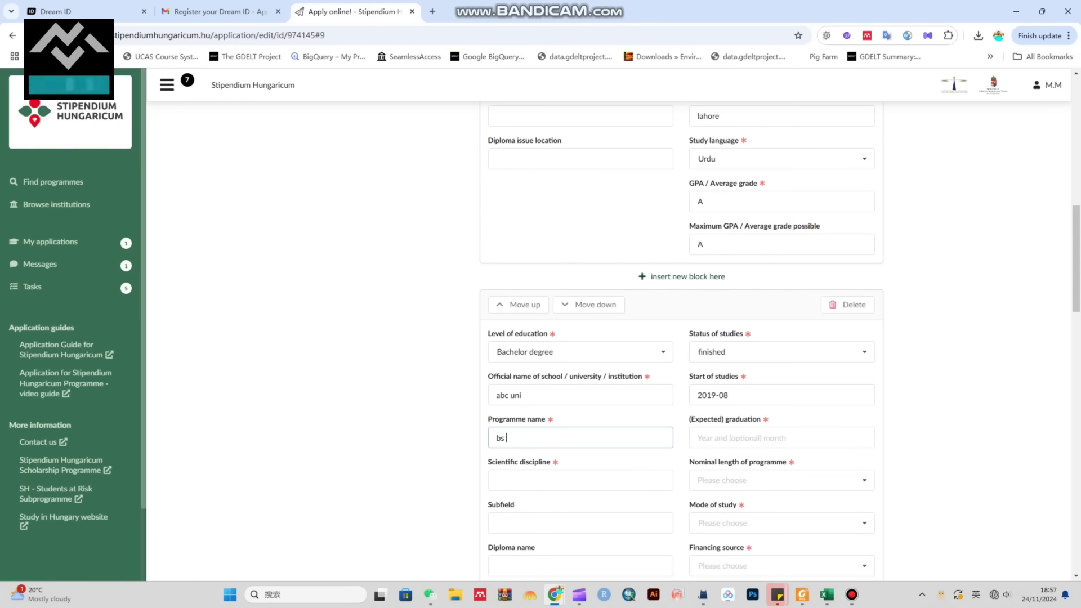
type("abc")
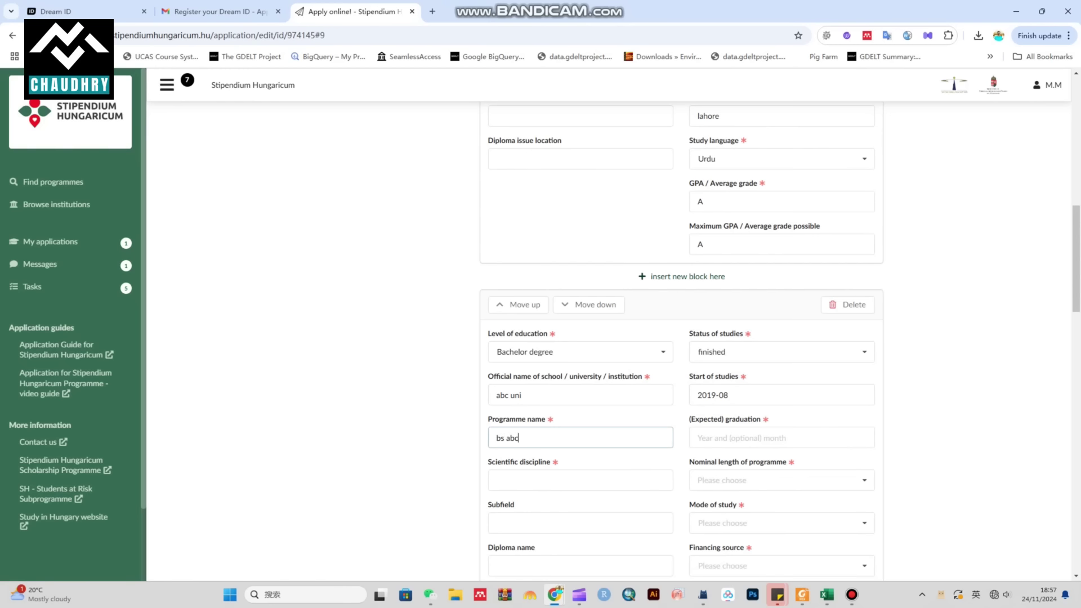
left_click(781, 438)
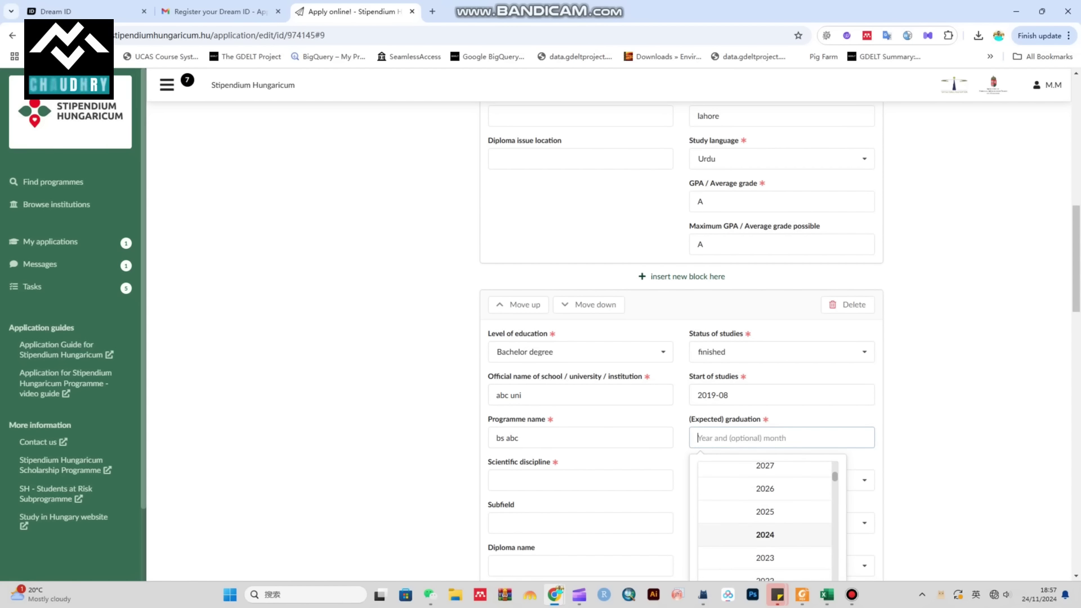
scroll(764, 518, "down", 2)
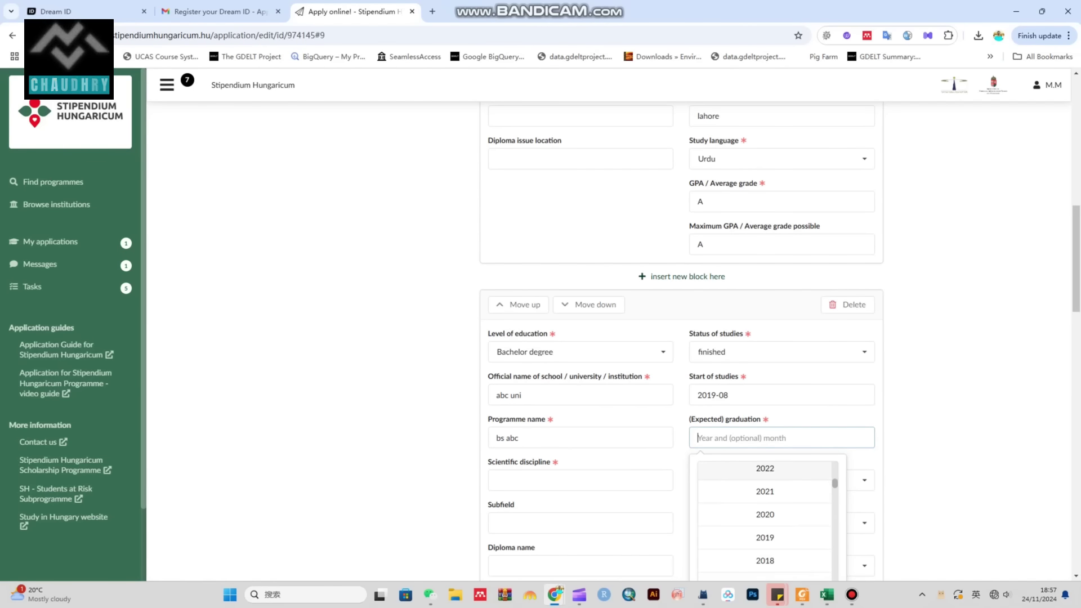
scroll(764, 518, "up", 2)
left_click(765, 501)
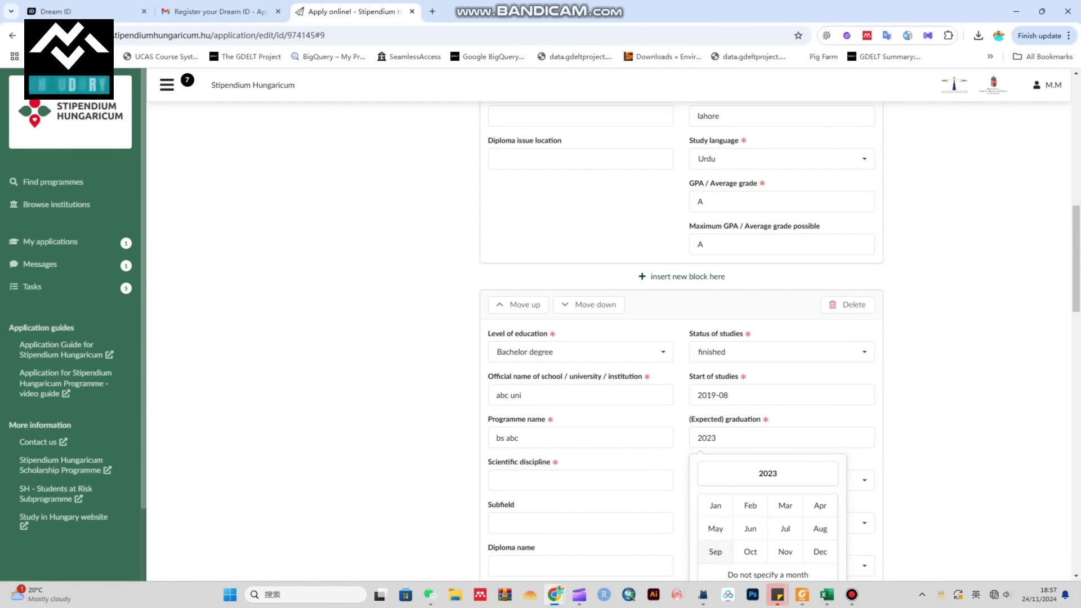
left_click(819, 528)
Step: Set the scientific discipline to biology, replacing economics
scroll(682, 338, "down", 3)
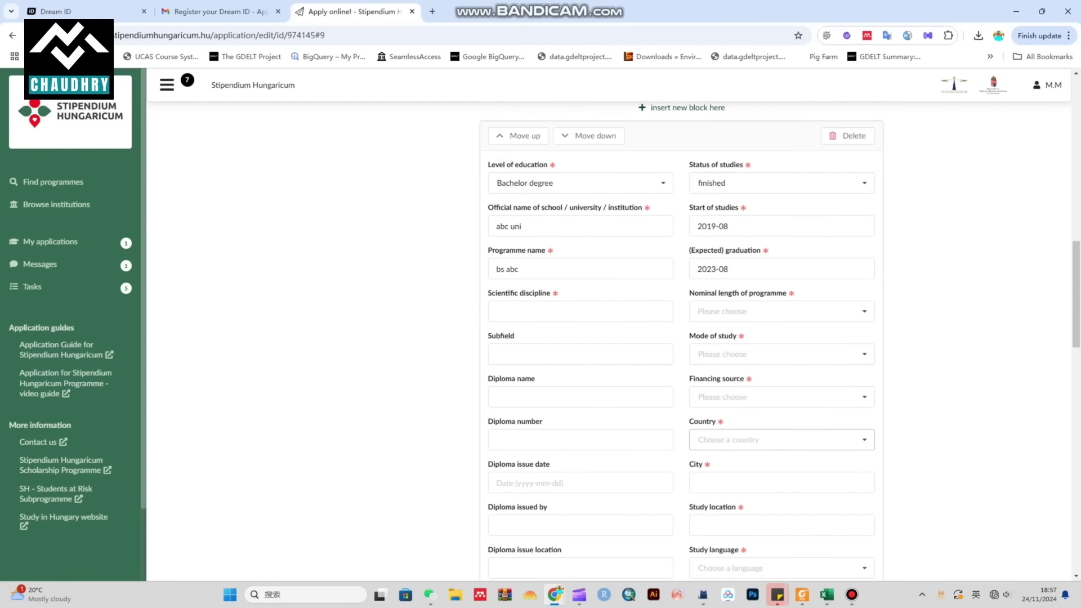
left_click(579, 311)
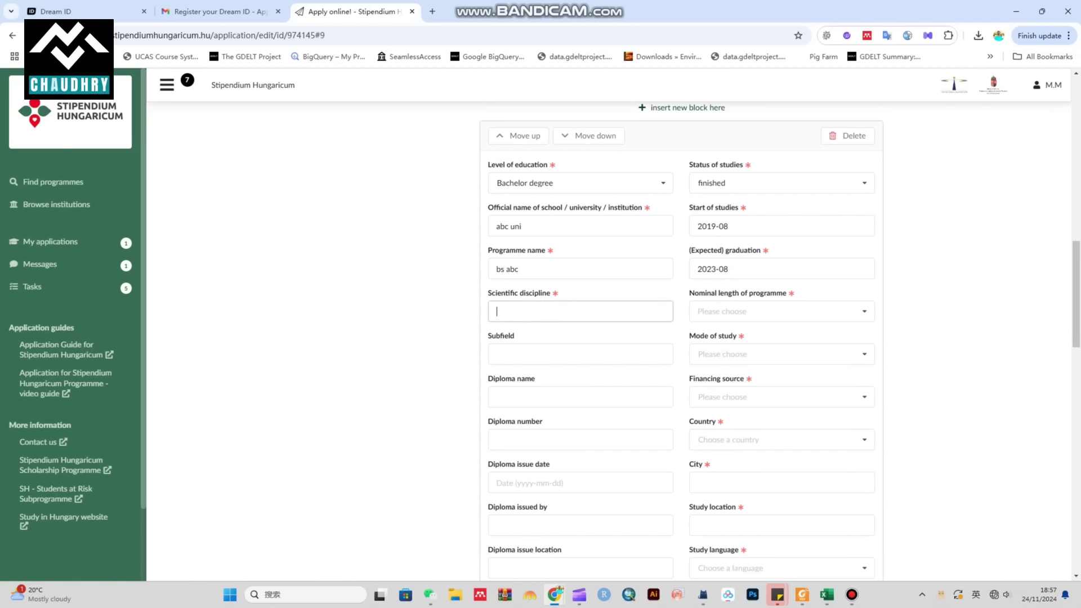
type("econom")
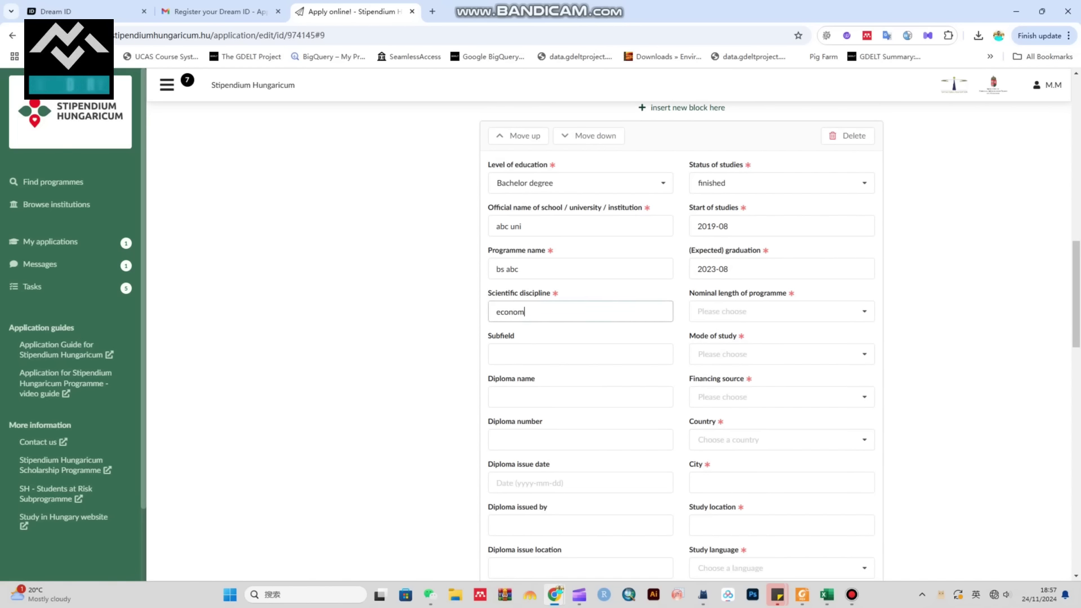
type("ics")
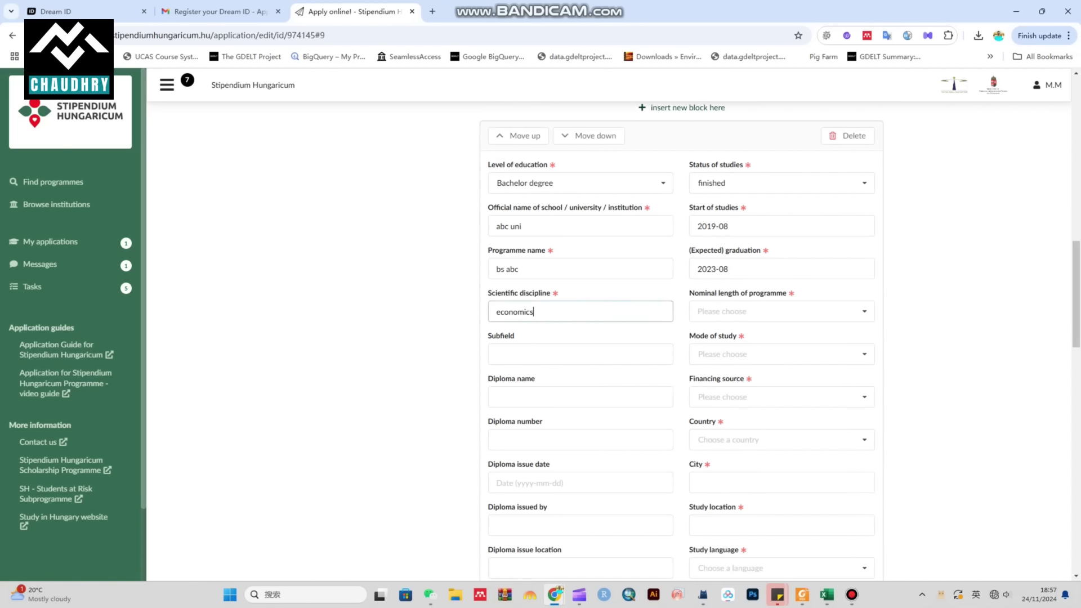
key("ctrl+a")
type("biolo")
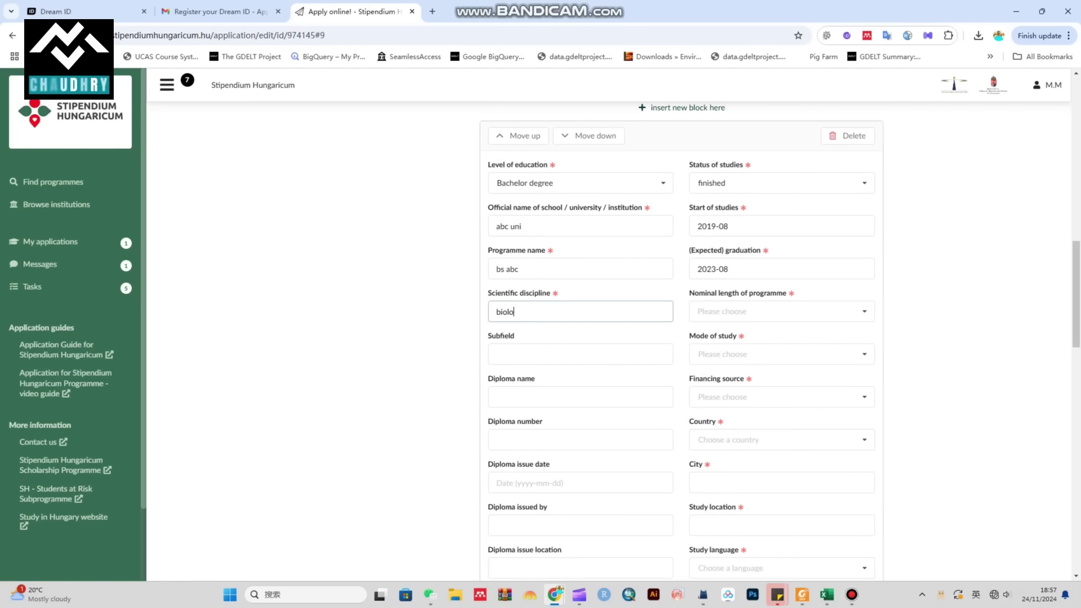
type("gy")
Step: Set programme length to 4 years, mode to full degree studies, financing to Self-financed
left_click(777, 311)
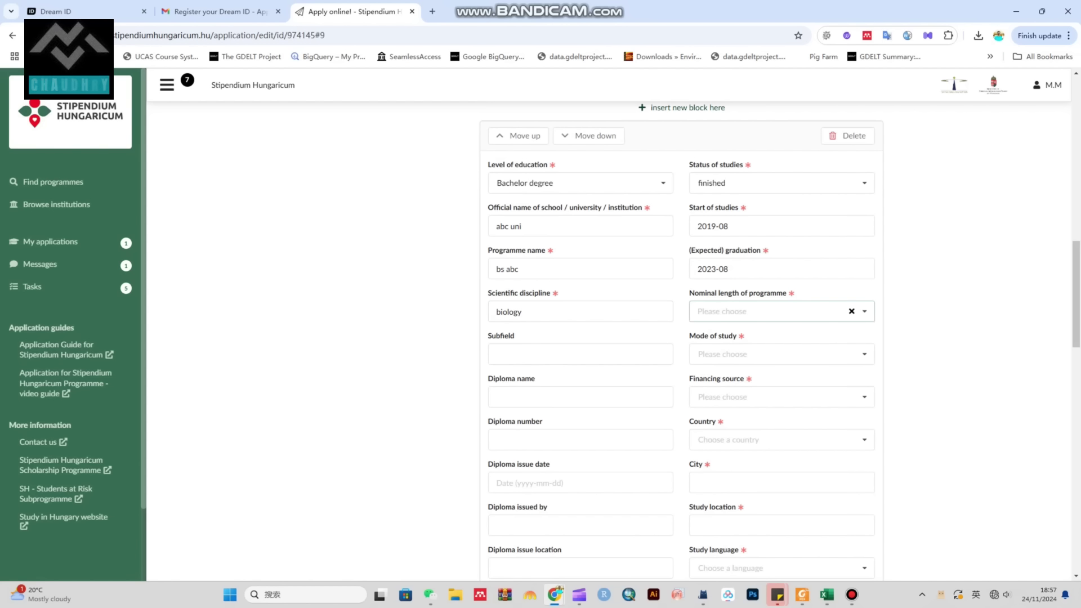
scroll(780, 405, "down", 10)
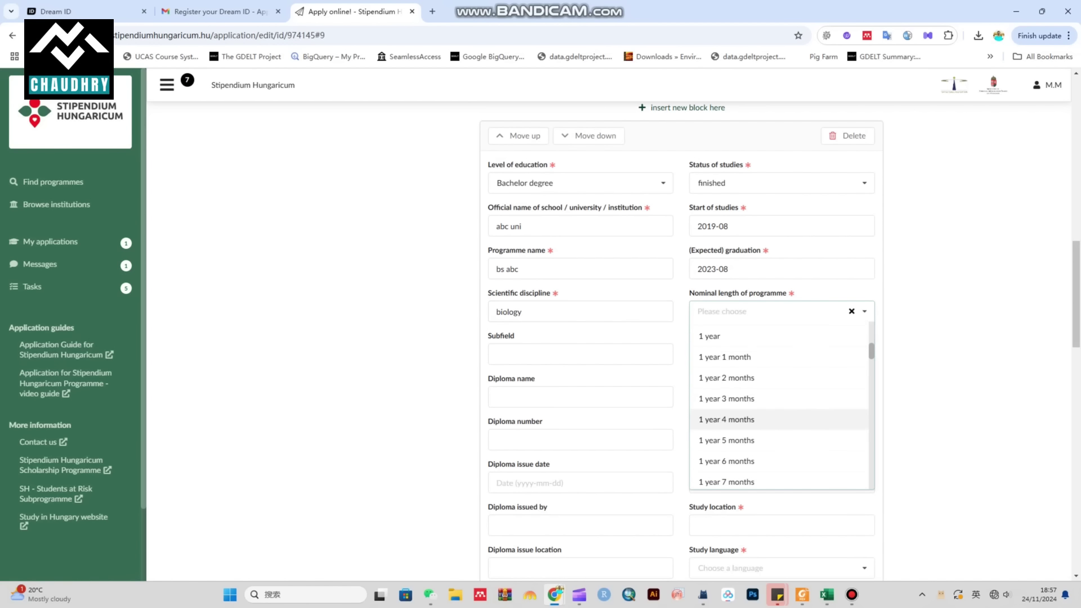
scroll(780, 394, "down", 7)
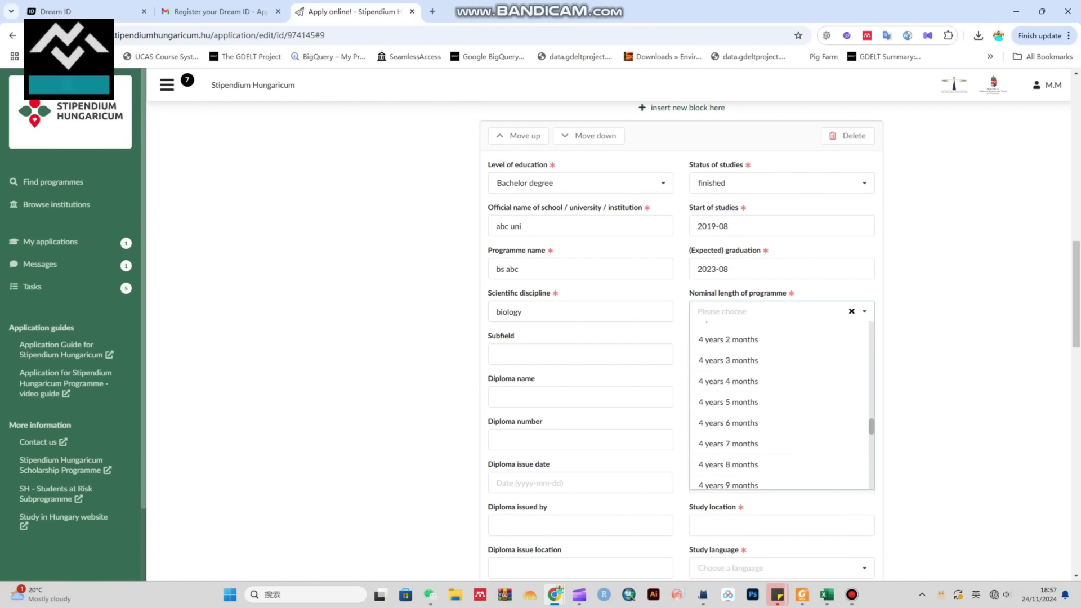
left_click(776, 354)
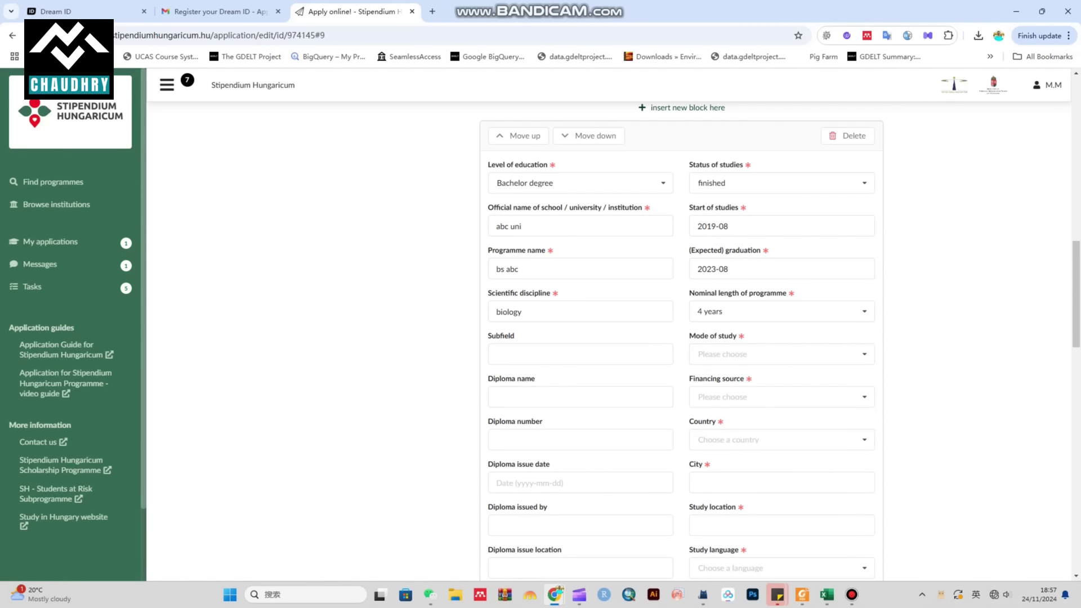
left_click(777, 354)
left_click(729, 375)
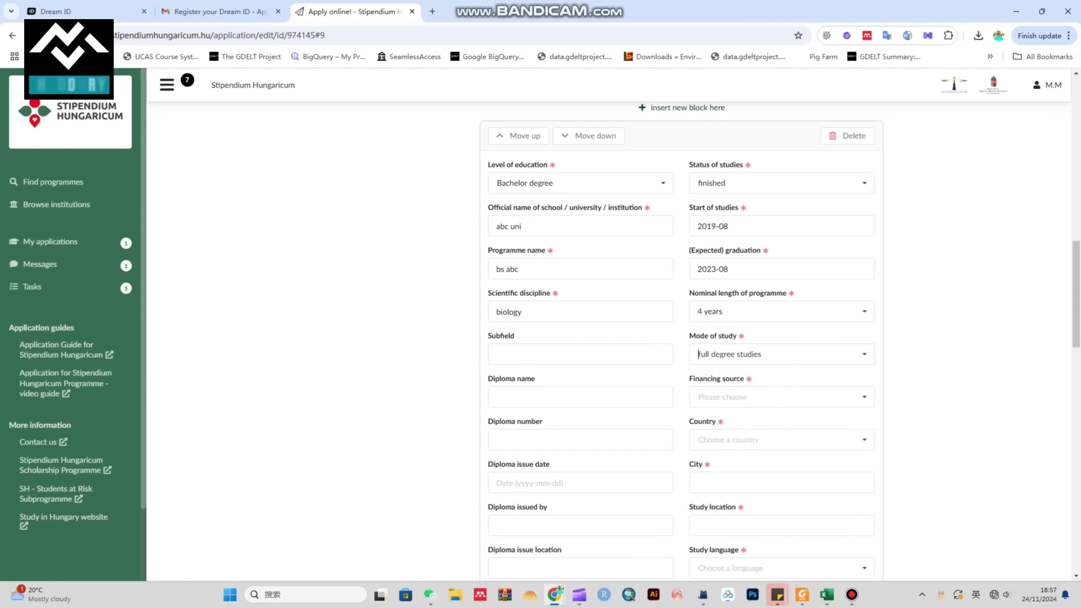
left_click(777, 397)
key("Down")
key("Down")
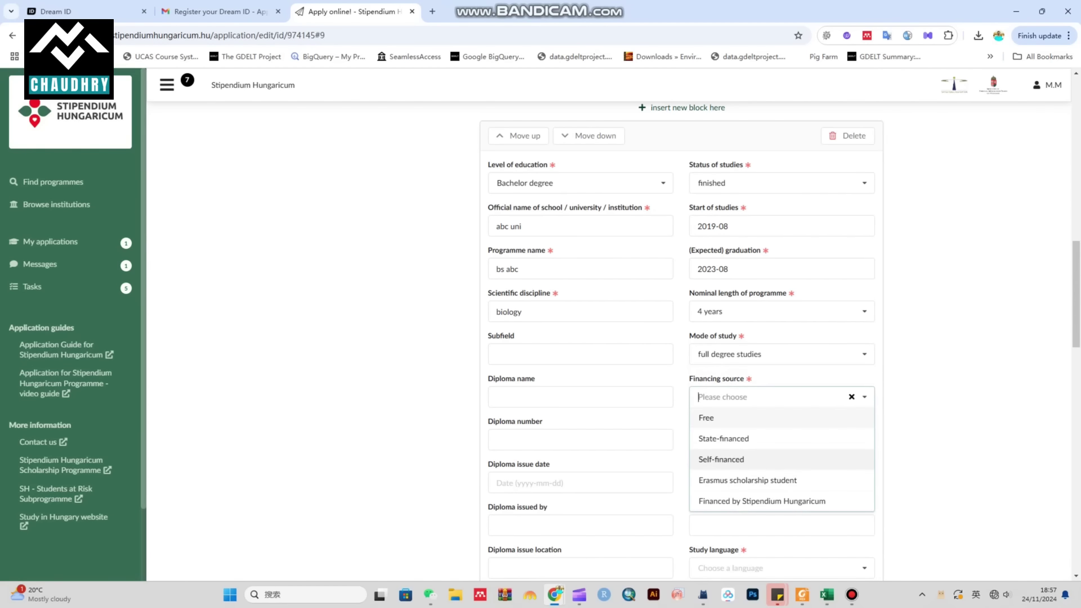
key("Return")
Step: Choose Pakistan as the country and enter lahore for city and study location
key("Tab")
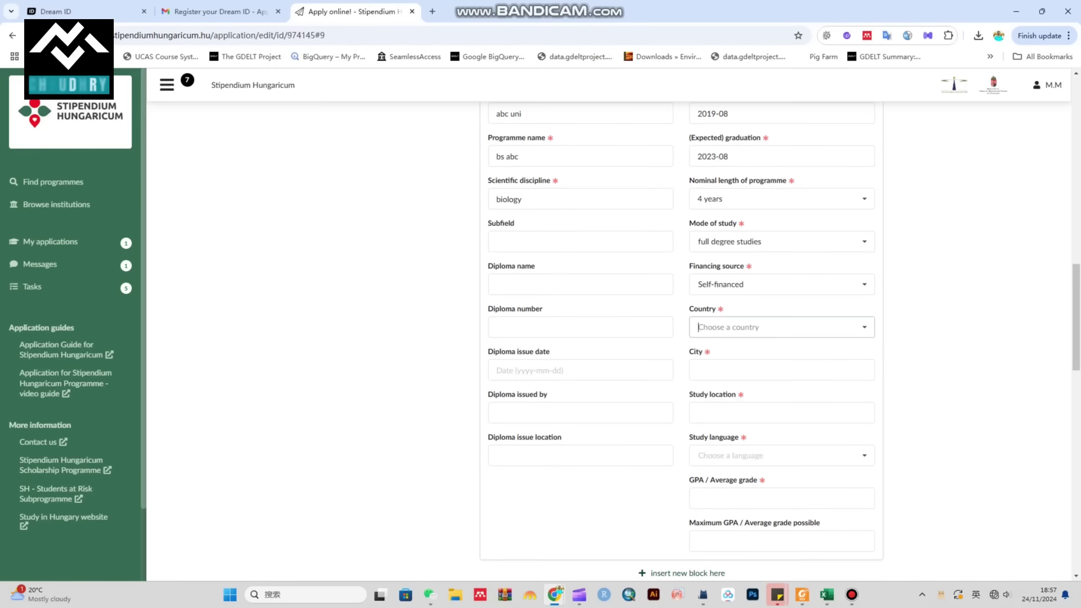
key("Down")
key("Return")
key("Tab")
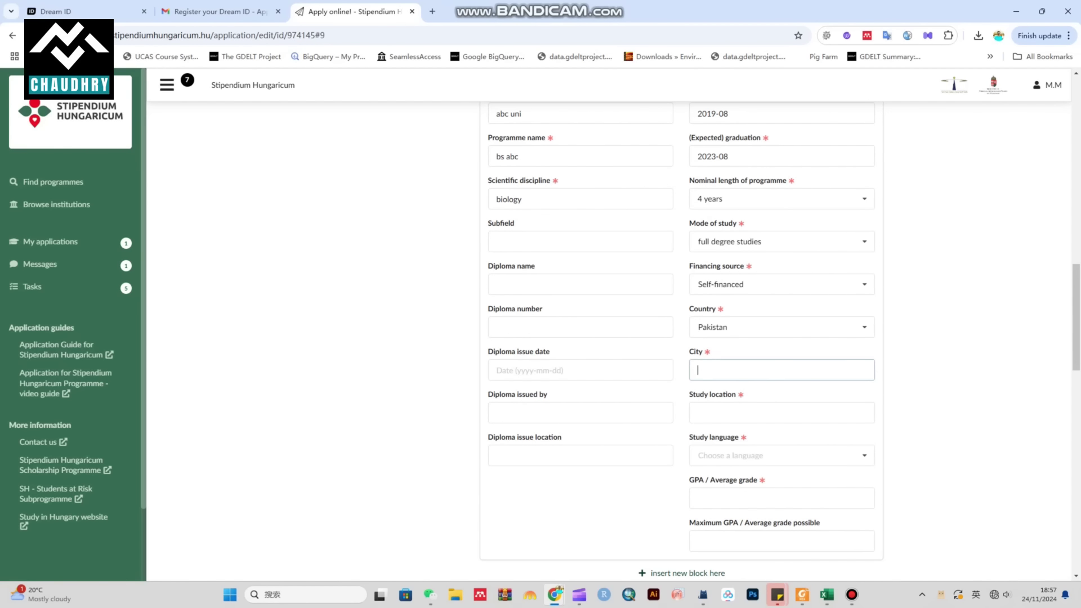
type("lahore")
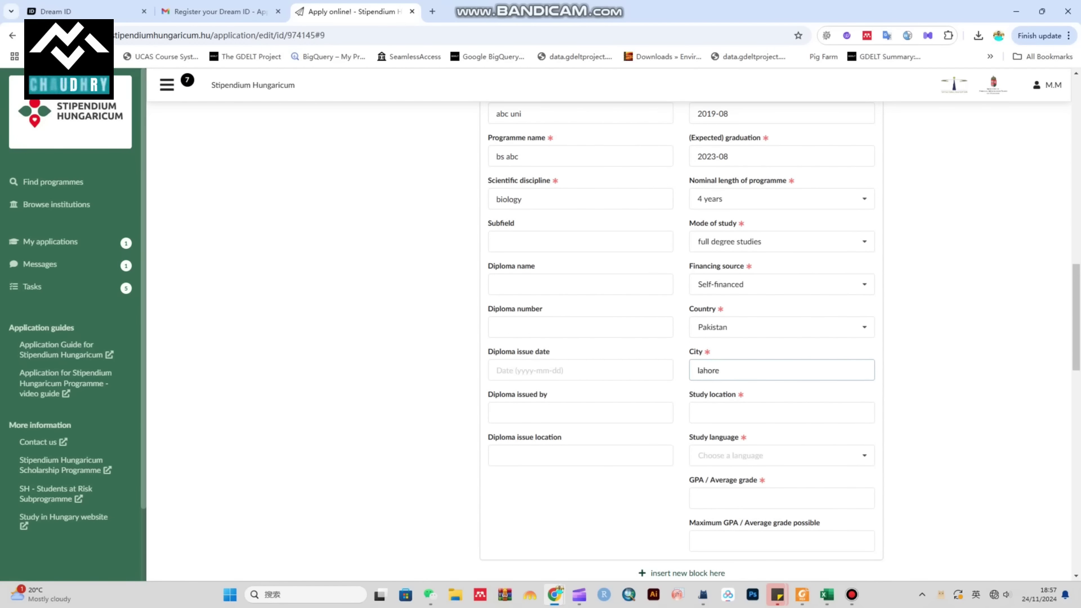
key("Tab")
type("lahor")
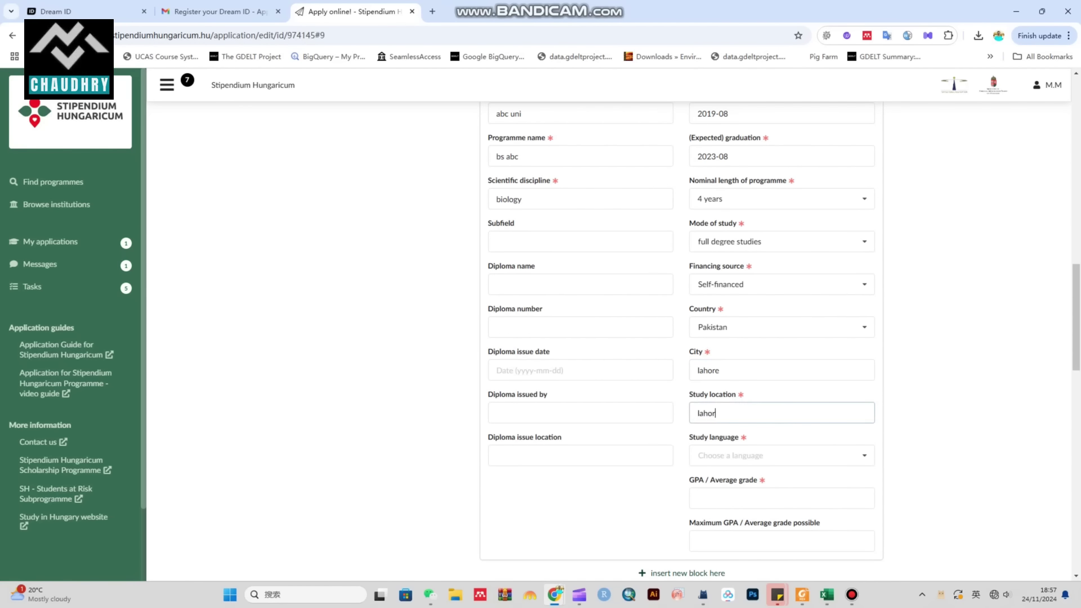
type("e")
Step: Set the study language to English
key("Tab")
key("Down")
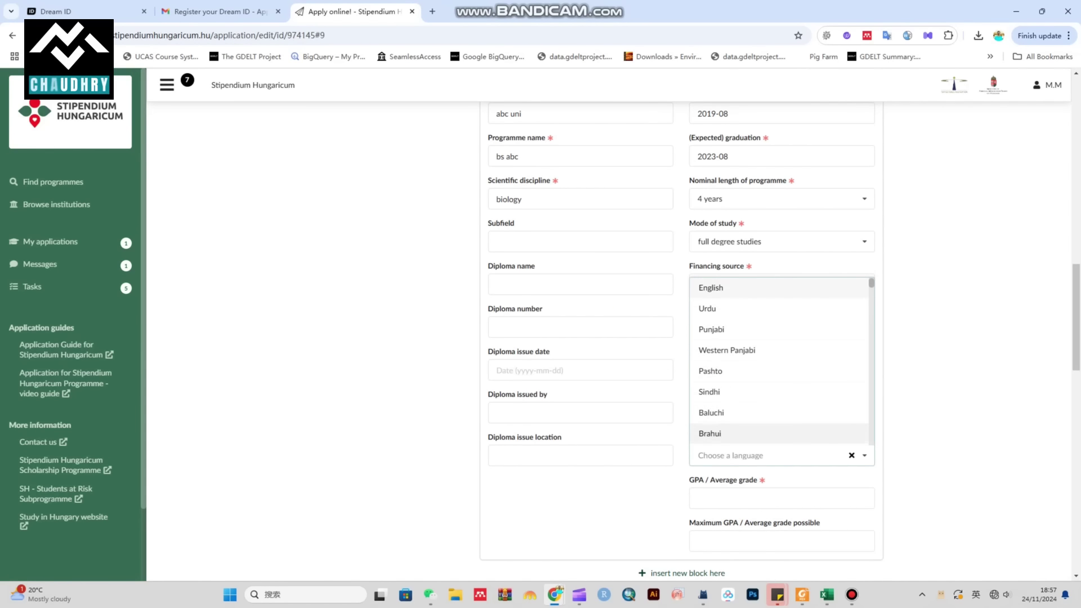
key("Up")
key("Up")
key("Up")
key("Up")
key("Up")
key("Up")
key("Return")
key("Down")
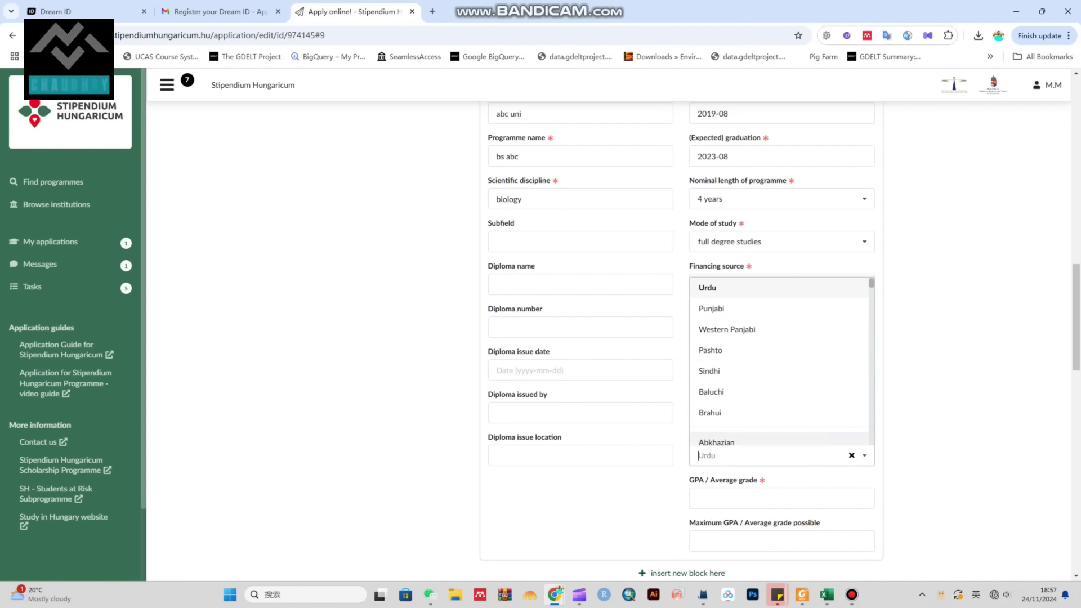
key("Up")
key("Up")
key("Up")
key("Up")
key("Down")
key("Down")
key("Down")
key("Down")
key("Down")
key("Down")
key("Down")
key("Down")
key("Down")
key("Down")
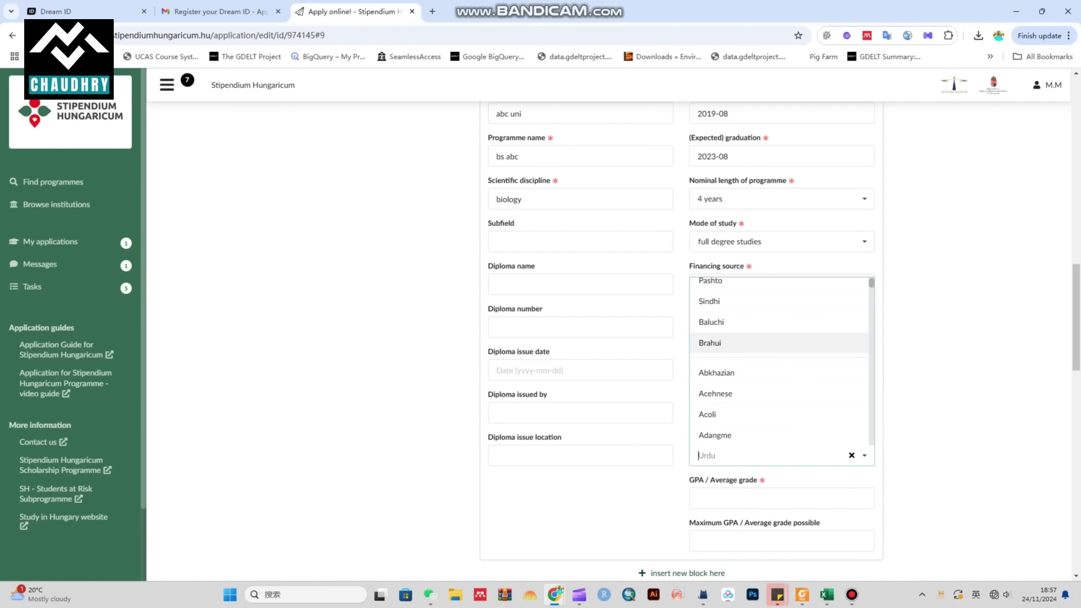
key("Up")
key("Up")
key("Up")
key("Up")
key("Up")
key("Up")
key("Up")
key("Up")
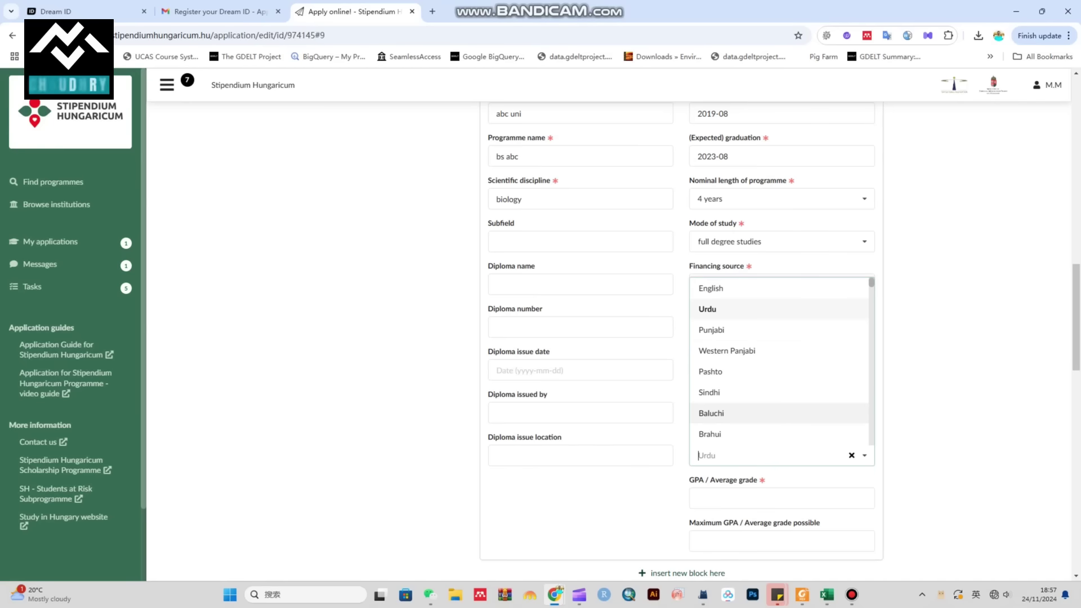
key("Down")
key("Down")
key("Down")
key("Down")
key("Down")
key("Down")
key("Down")
key("Down")
key("Down")
key("Down")
key("Down")
key("Down")
key("Down")
key("Down")
key("Down")
key("Down")
key("Down")
key("Down")
key("Down")
key("Down")
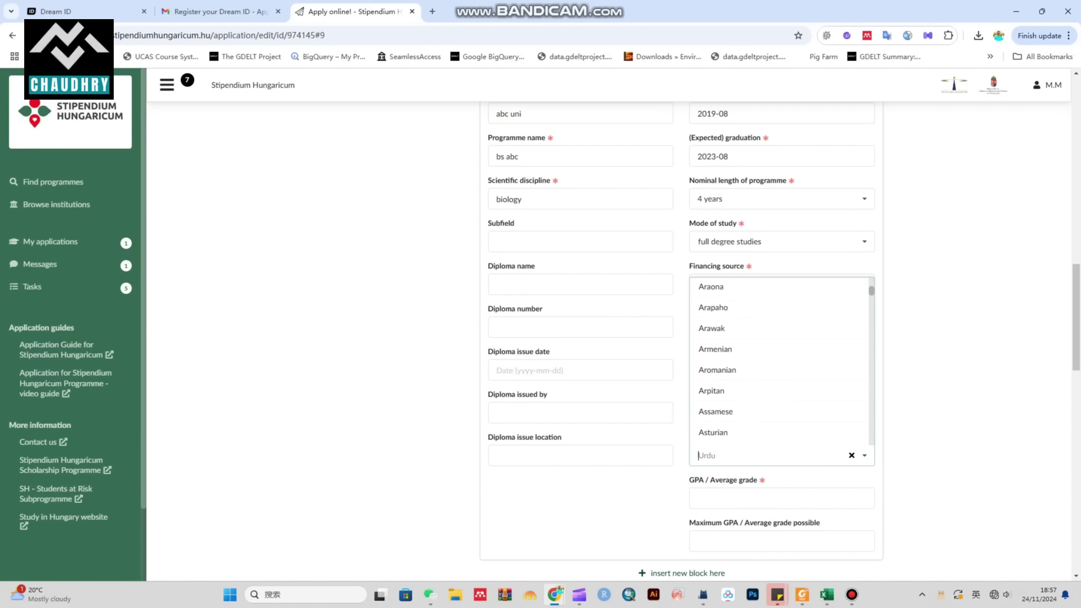
key("Down")
key("Down")
key("Down")
key("Down")
key("Down")
key("Down")
key("Down")
key("Down")
key("Down")
key("Down")
key("Down")
key("Down")
key("Down")
key("Down")
key("Down")
key("Down")
key("Down")
key("Down")
key("Down")
key("Down")
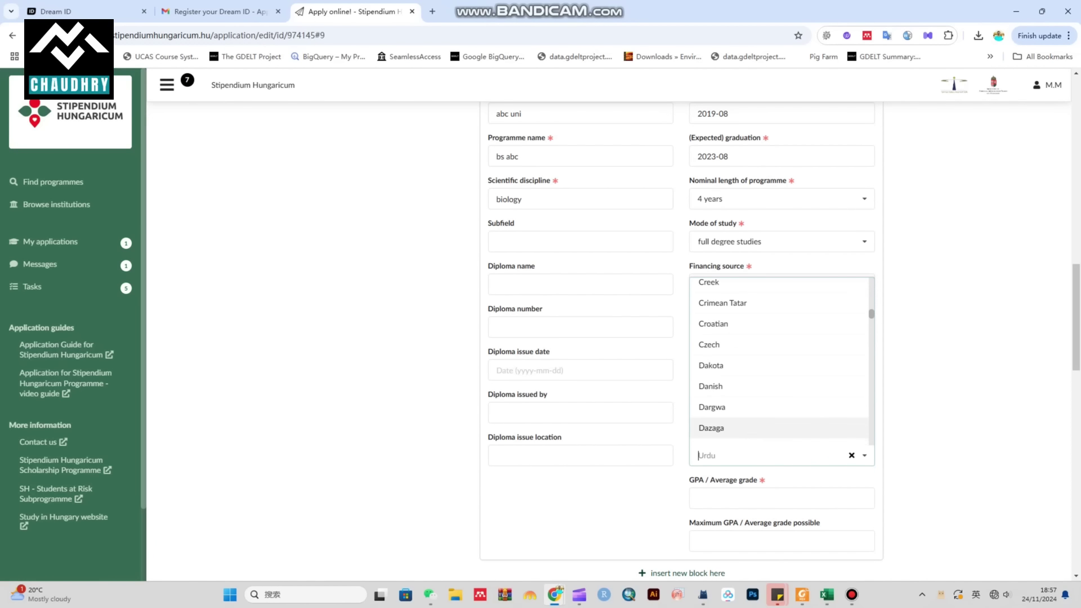
type("eng")
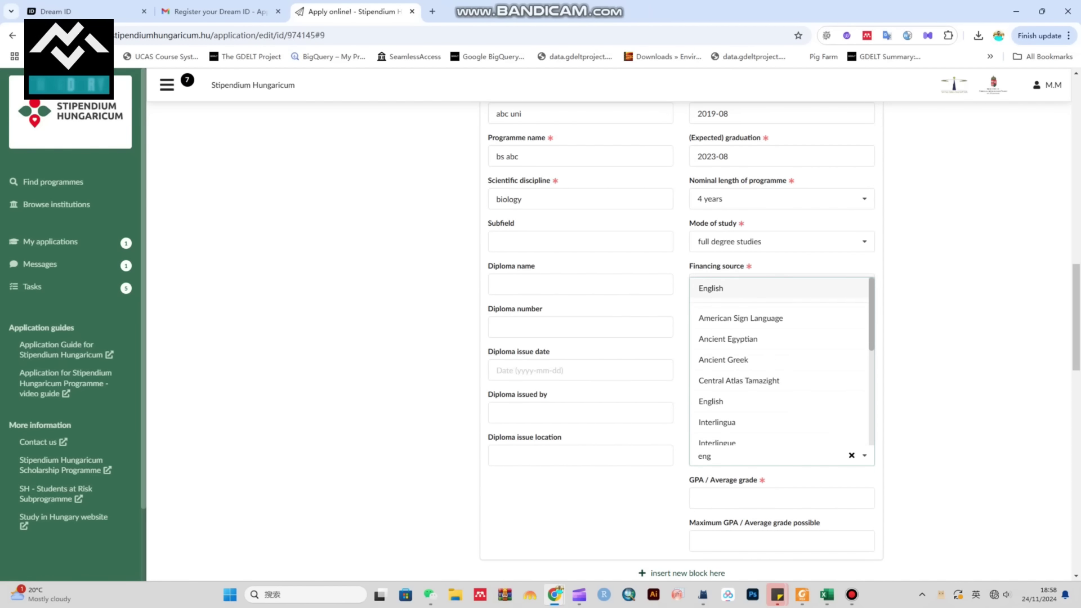
key("Return")
Step: Enter a GPA of 3.9 with a maximum possible grade of 4
scroll(681, 337, "down", 2)
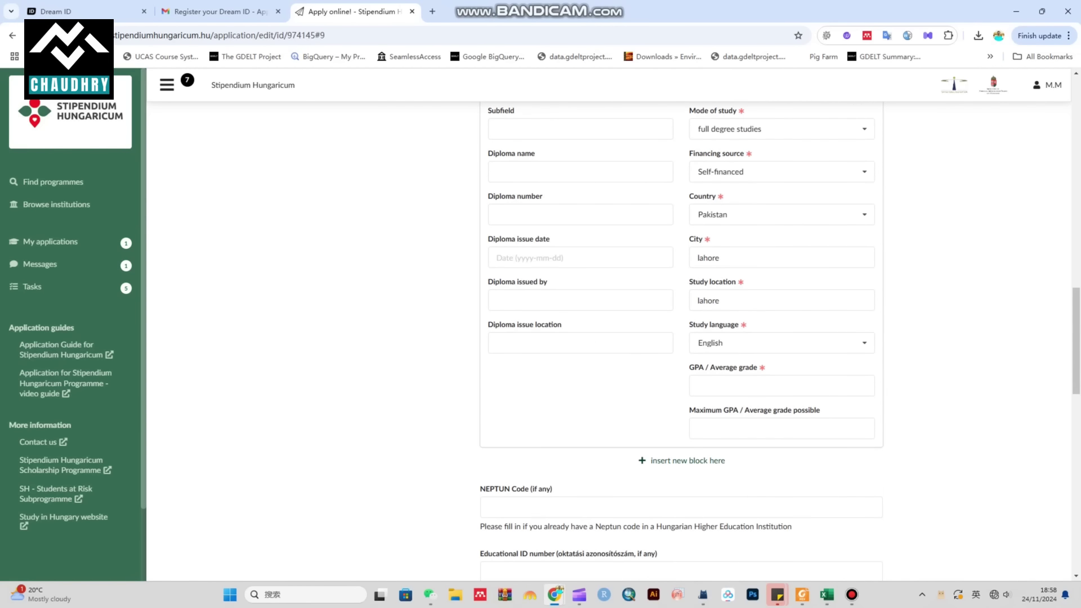
left_click(767, 385)
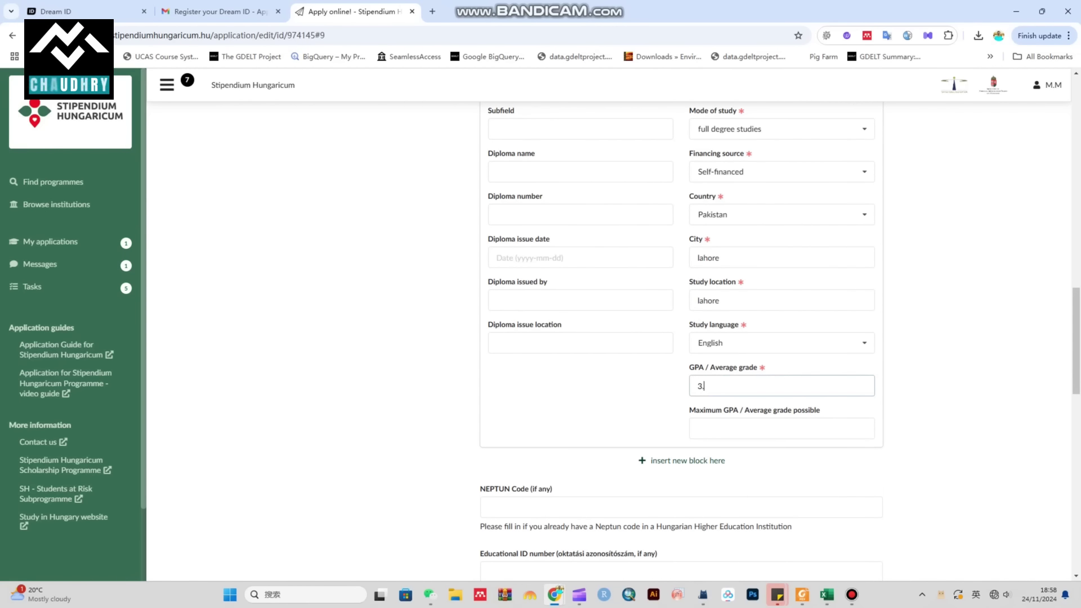
left_click(698, 429)
type("4")
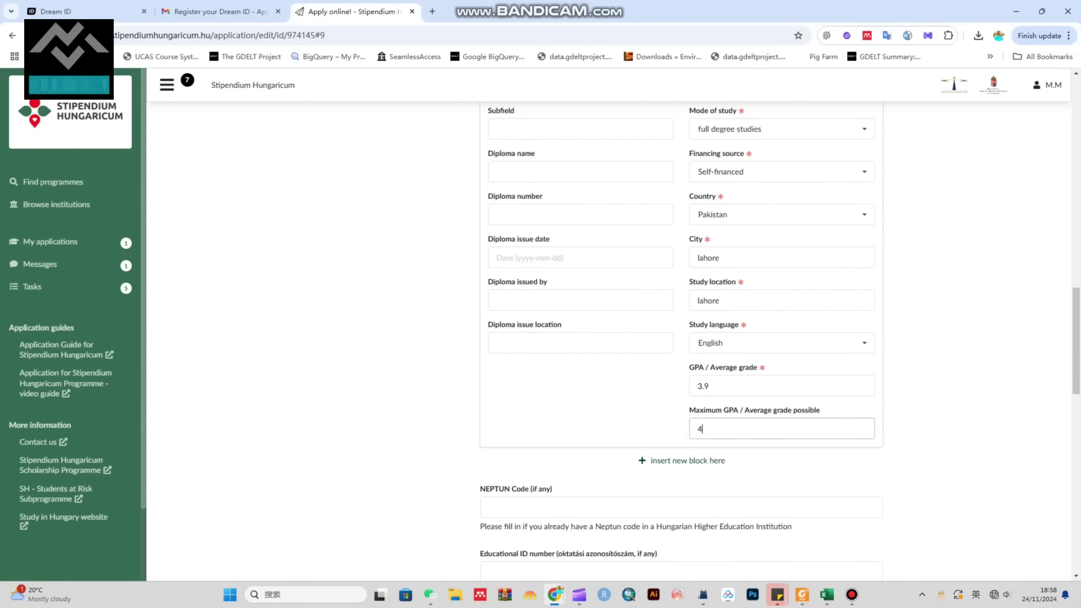
scroll(681, 338, "down", 2)
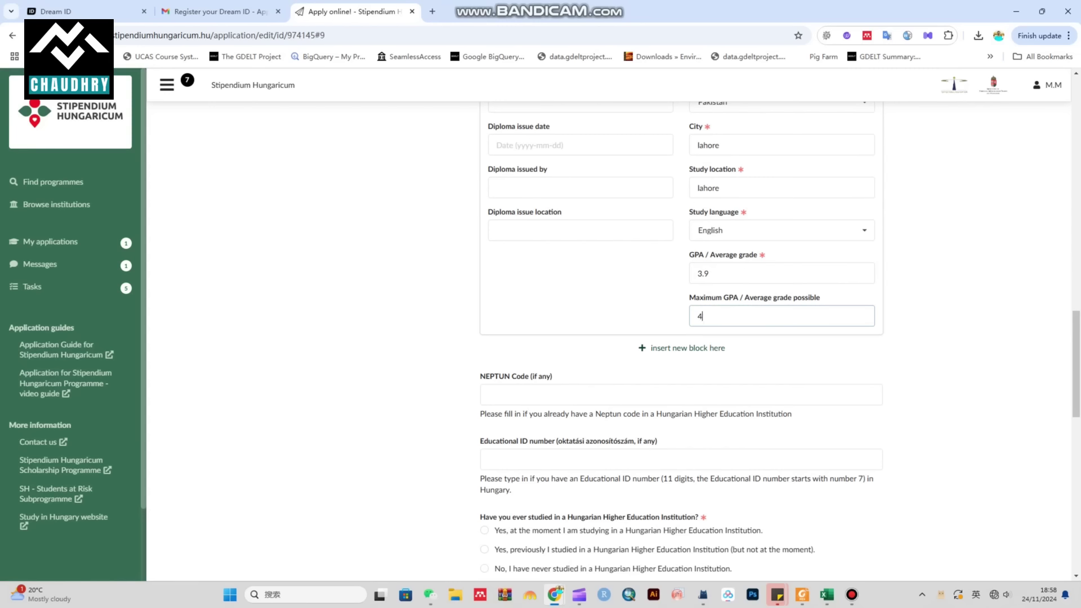
left_click_drag(480, 376, 552, 376)
scroll(681, 337, "down", 2)
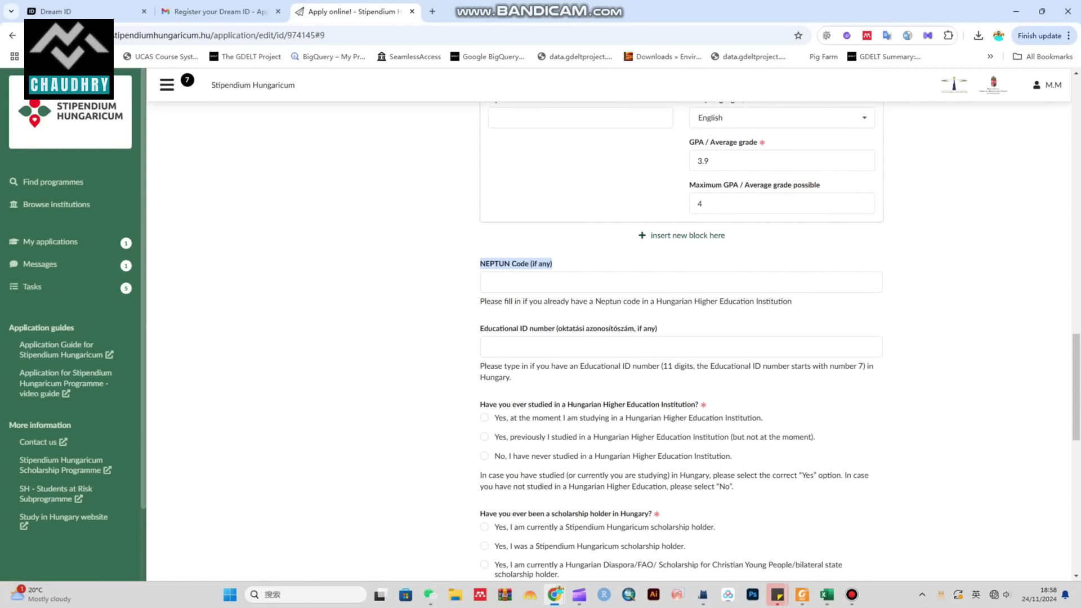
left_click_drag(480, 329, 657, 328)
Step: Answer No to having studied in Hungary and to being a scholarship holder
scroll(657, 329, "down", 1)
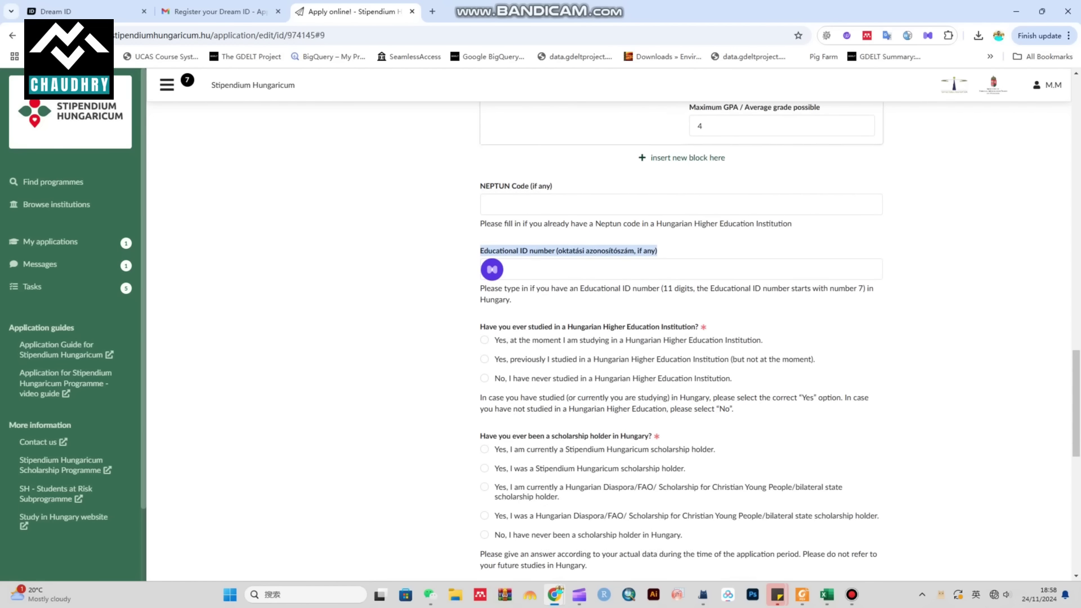
scroll(657, 250, "down", 1)
left_click_drag(485, 291, 700, 291)
left_click(484, 344)
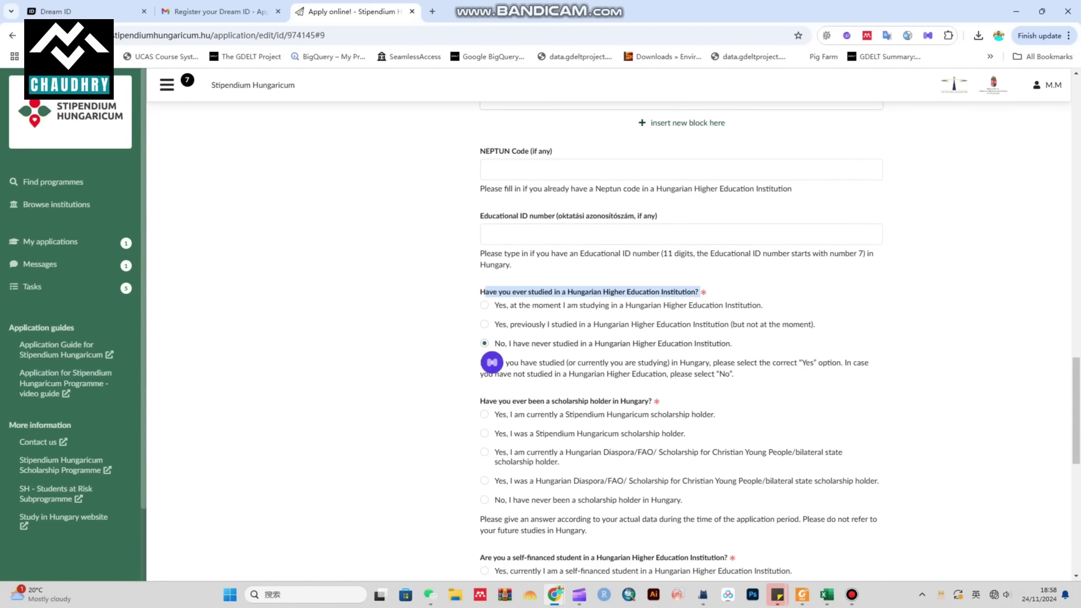
scroll(681, 338, "down", 2)
left_click_drag(481, 288, 648, 288)
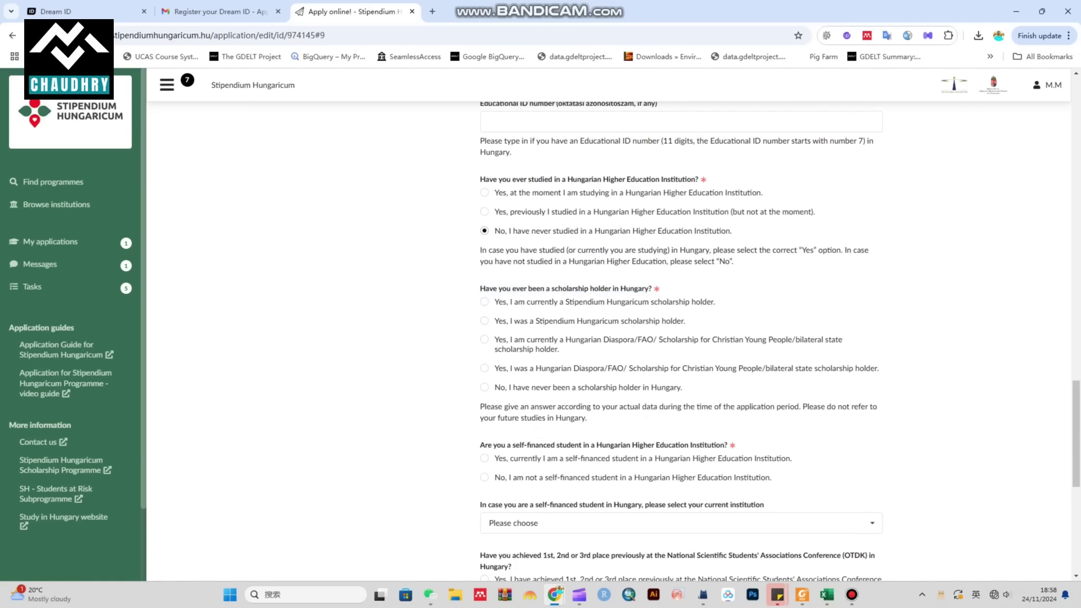
left_click(484, 387)
Step: Answer No to being self-financed in Hungary and to the OTDK placement question
scroll(682, 338, "down", 2)
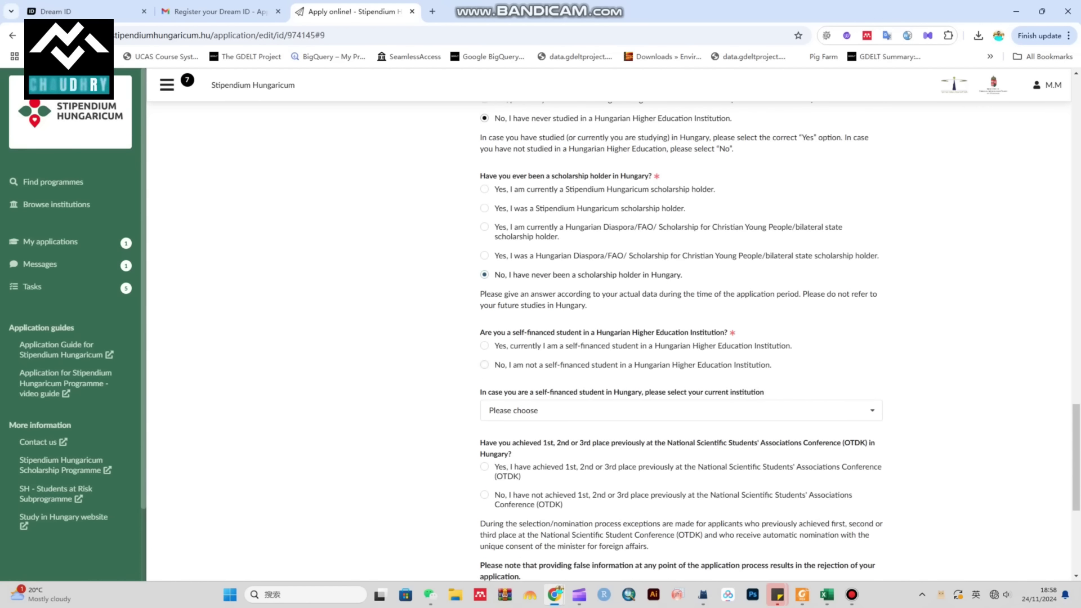
left_click_drag(480, 332, 721, 332)
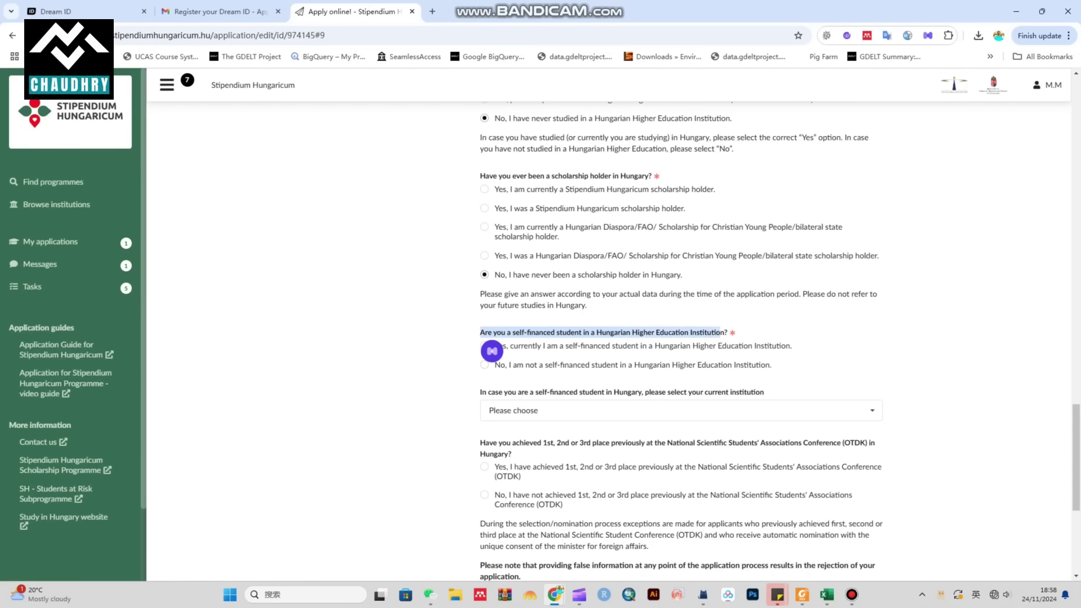
left_click(721, 332)
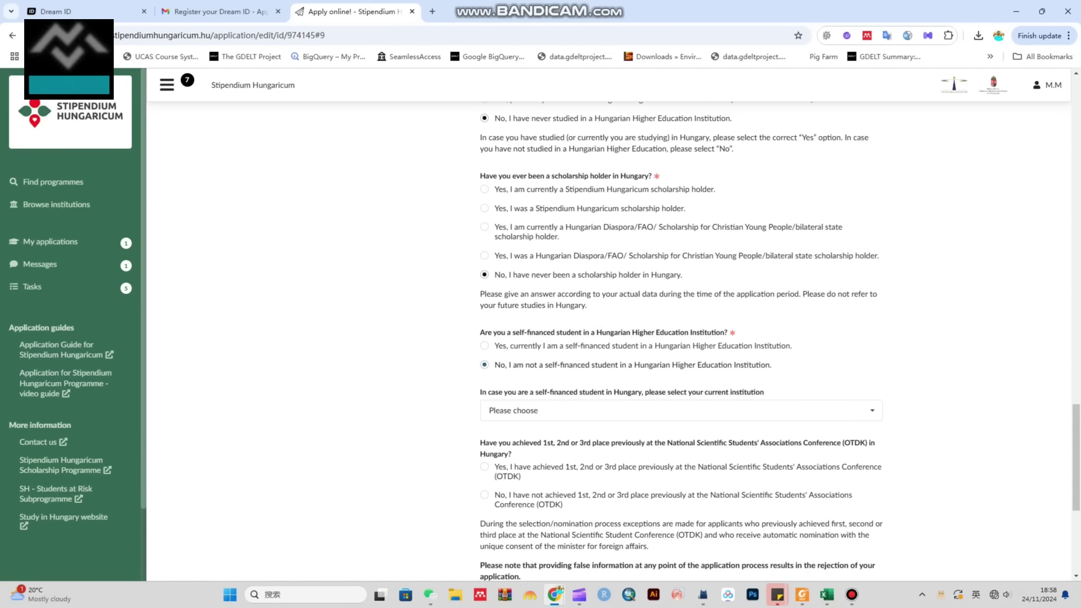
left_click(484, 365)
scroll(681, 344, "down", 1)
left_click_drag(480, 336, 765, 335)
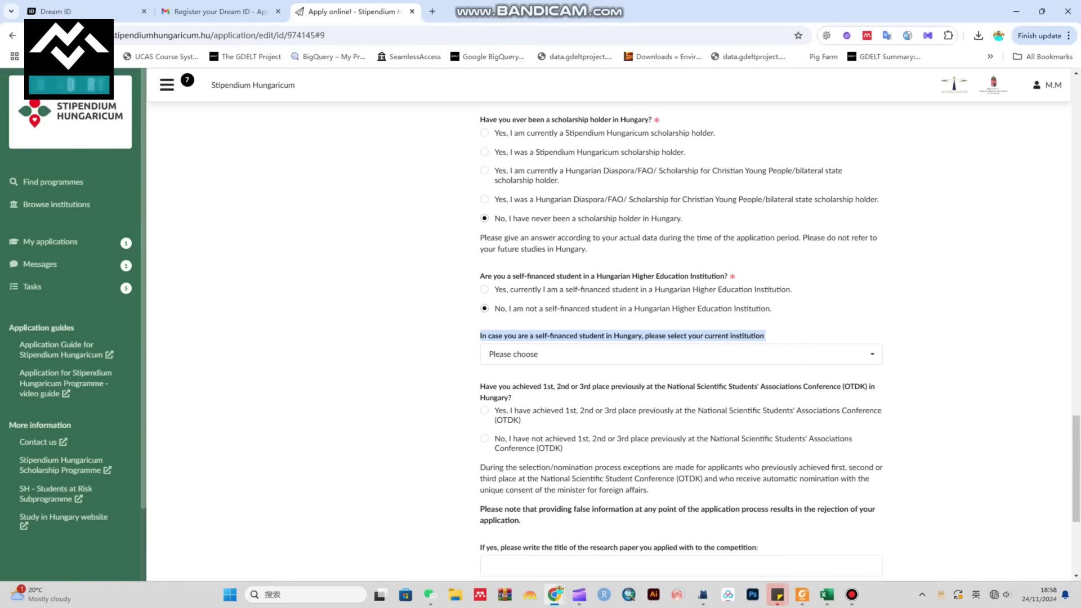
left_click(492, 379)
scroll(492, 379, "down", 2)
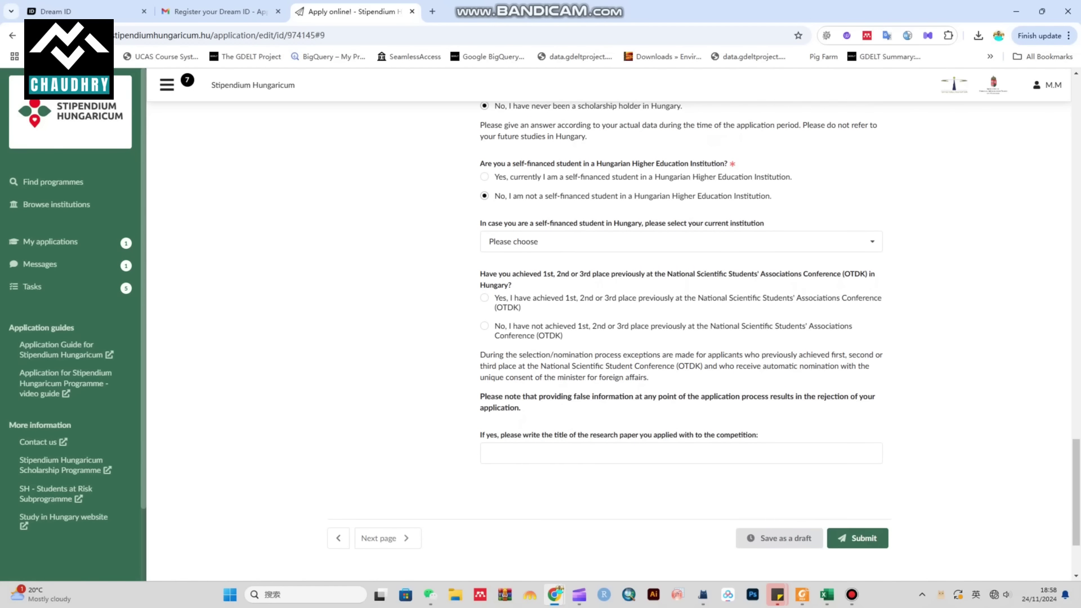
triple_click(563, 274)
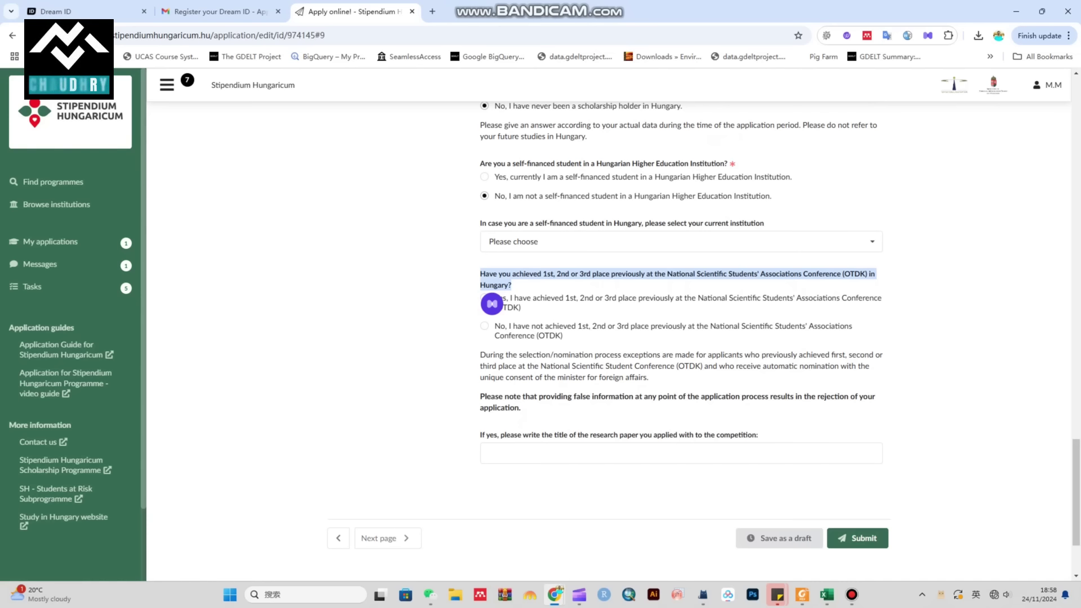
left_click(484, 326)
scroll(675, 327, "down", 2)
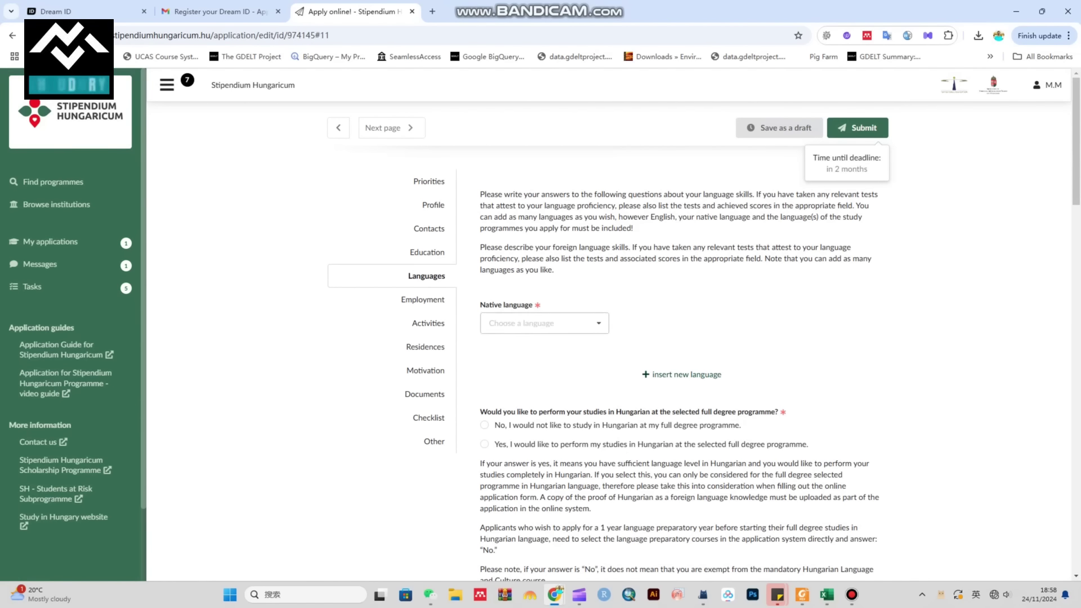
Step: Choose Punjabi from the Native language list, then insert a new foreign-language entry
left_click(541, 323)
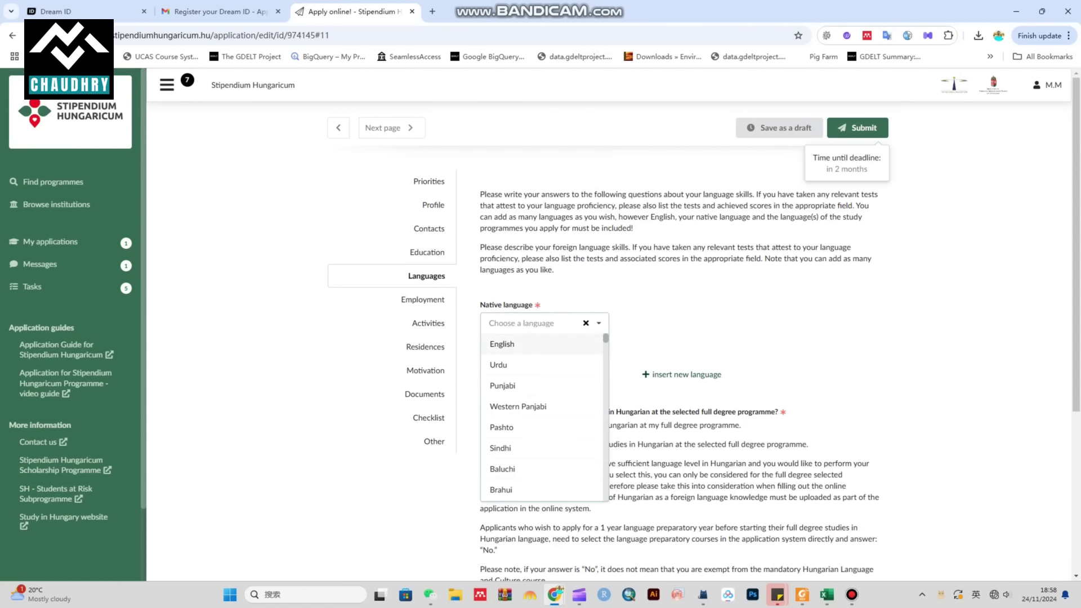
scroll(540, 405, "down", 5)
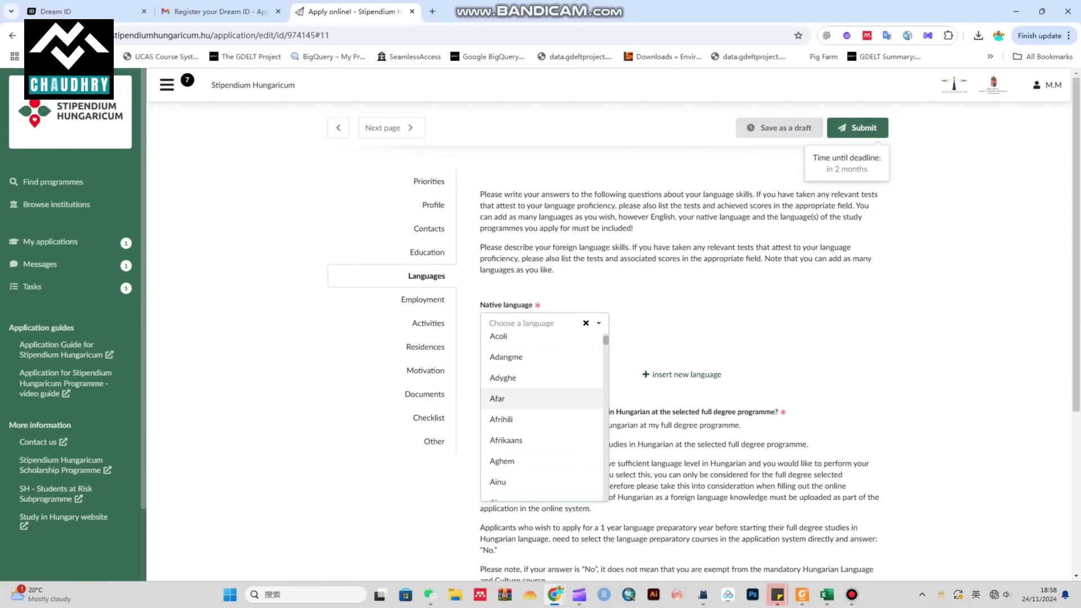
scroll(540, 416, "up", 5)
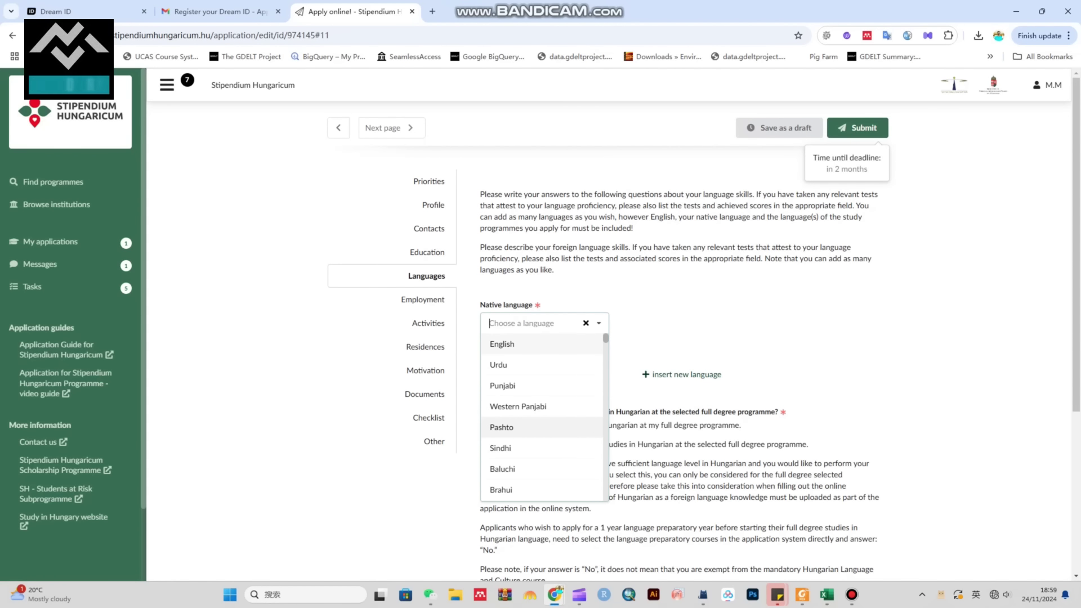
scroll(540, 417, "down", 2)
scroll(541, 417, "up", 1)
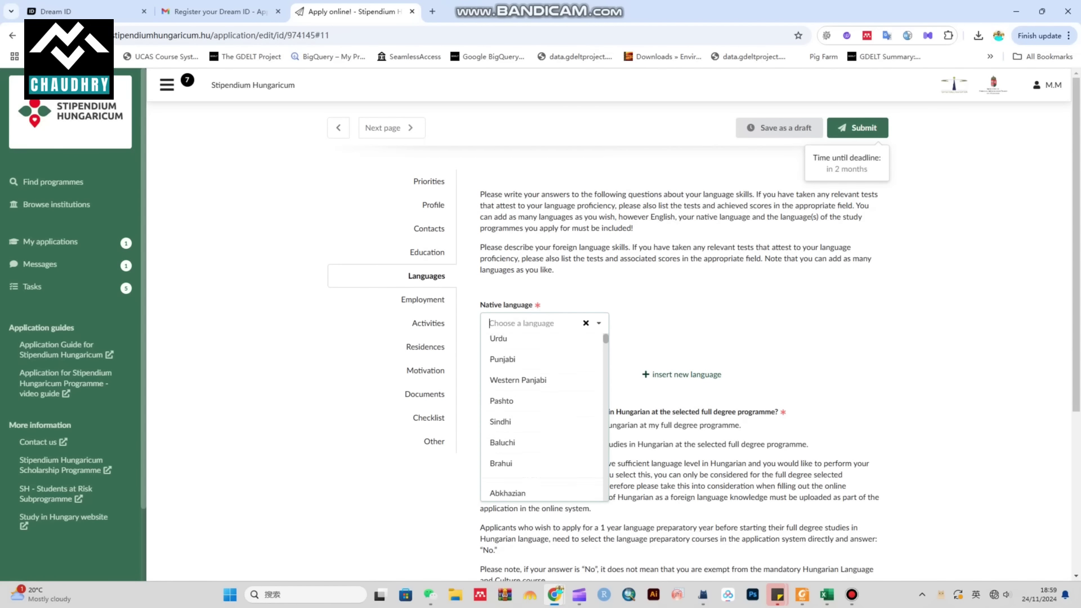
scroll(529, 385, "up", 1)
left_click(530, 385)
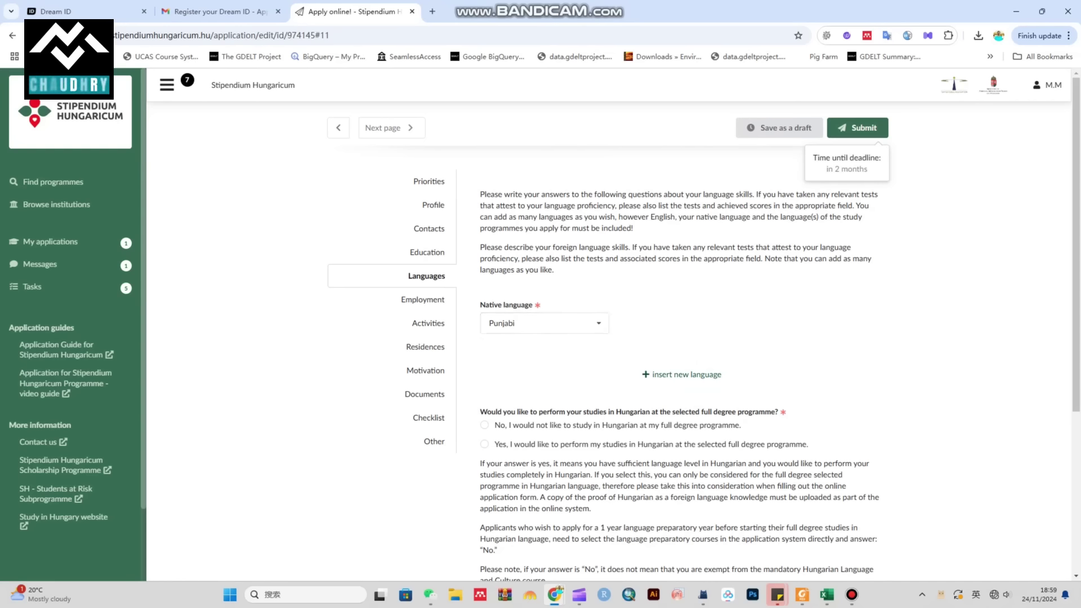
left_click(682, 374)
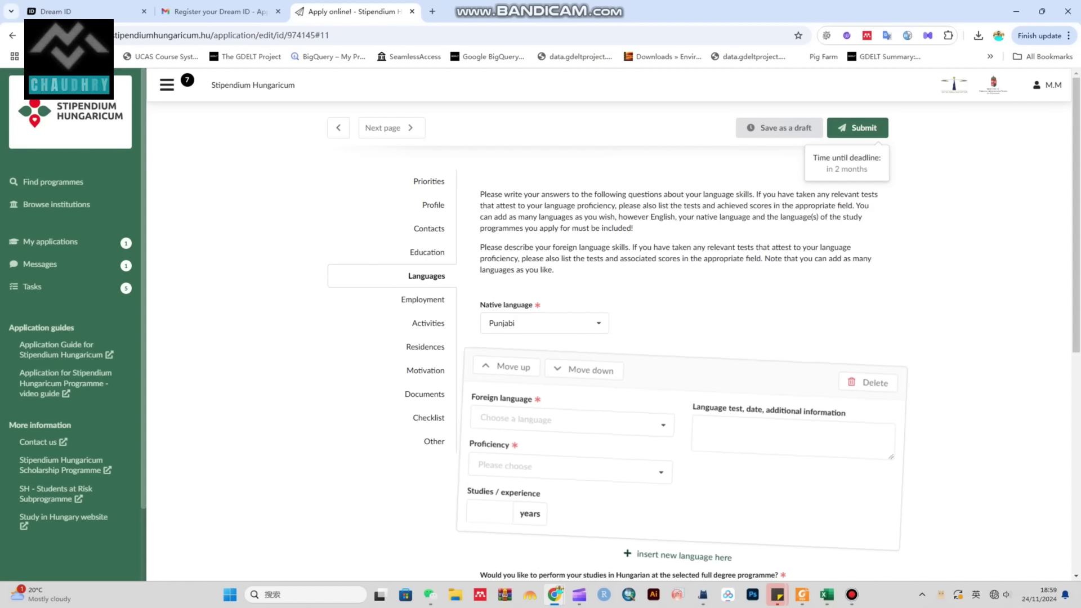
Step: Set the foreign language to English at C2 (proficient user) level
scroll(682, 338, "down", 2)
left_click(580, 316)
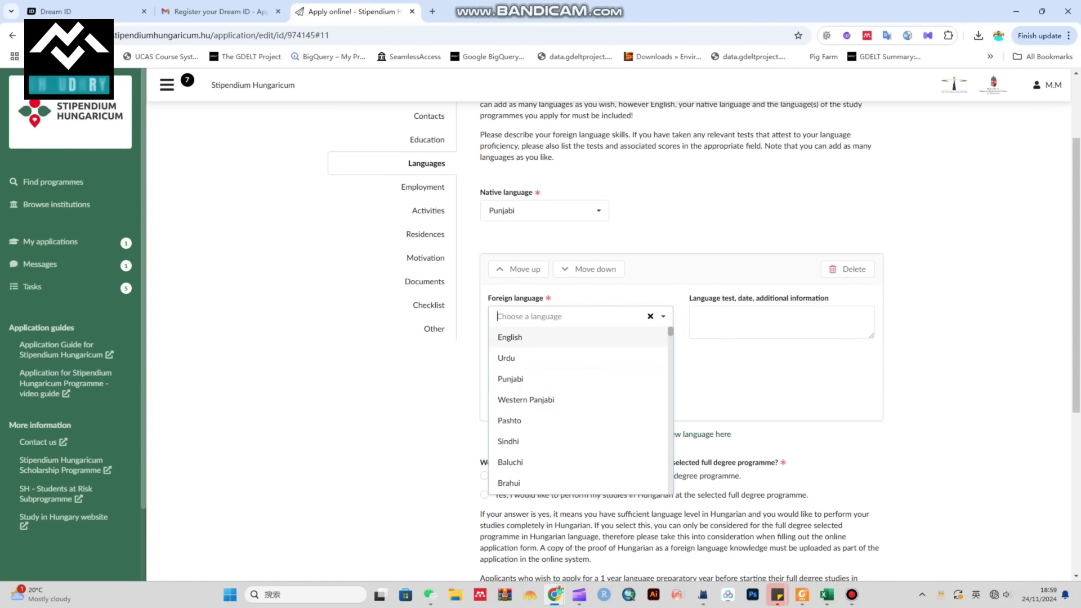
key("Return")
left_click(562, 359)
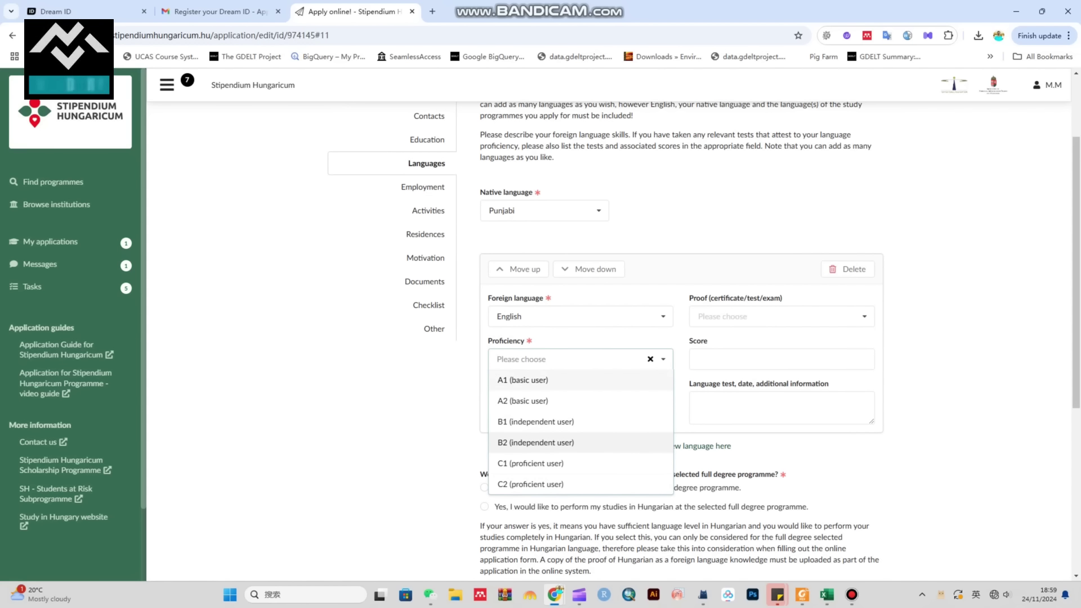
key("Up")
key("Up")
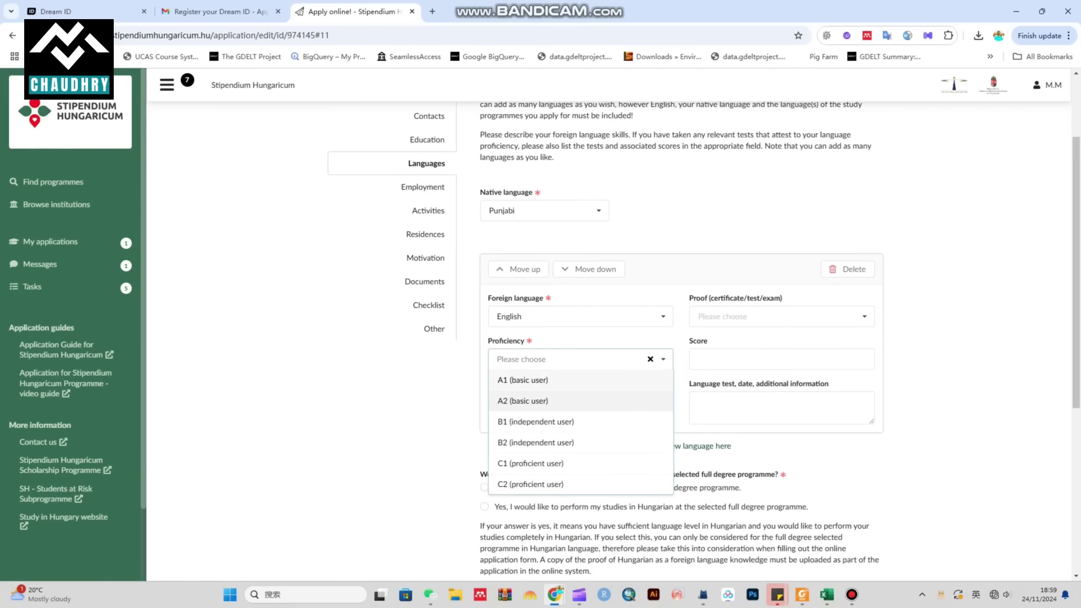
key("Down")
key("Down")
key("Down")
scroll(703, 338, "down", 2)
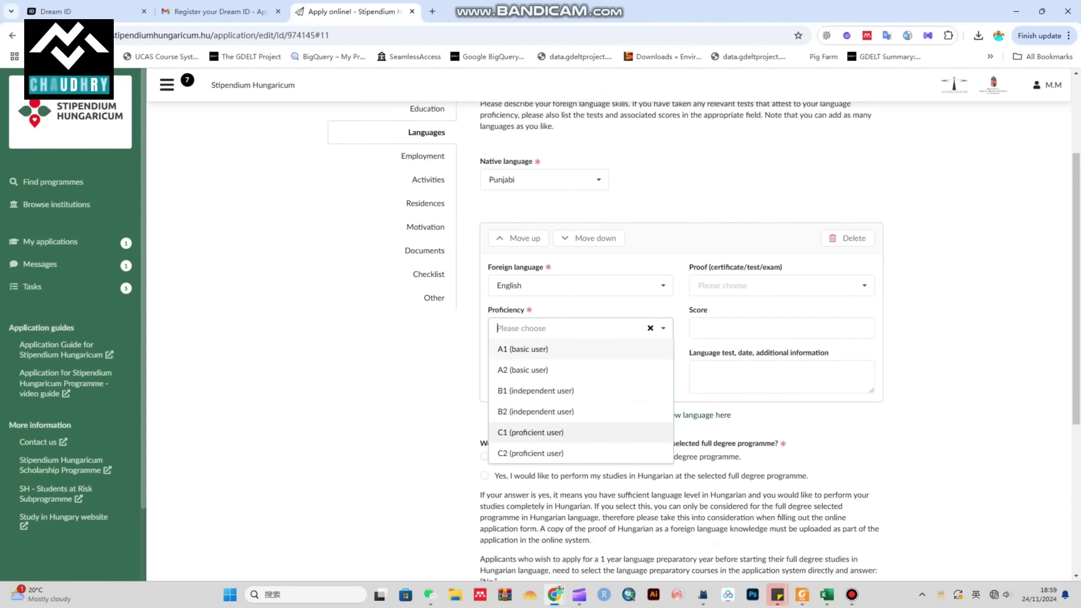
key("Down")
key("Down")
key("Down")
key("Down")
key("Down")
key("Return")
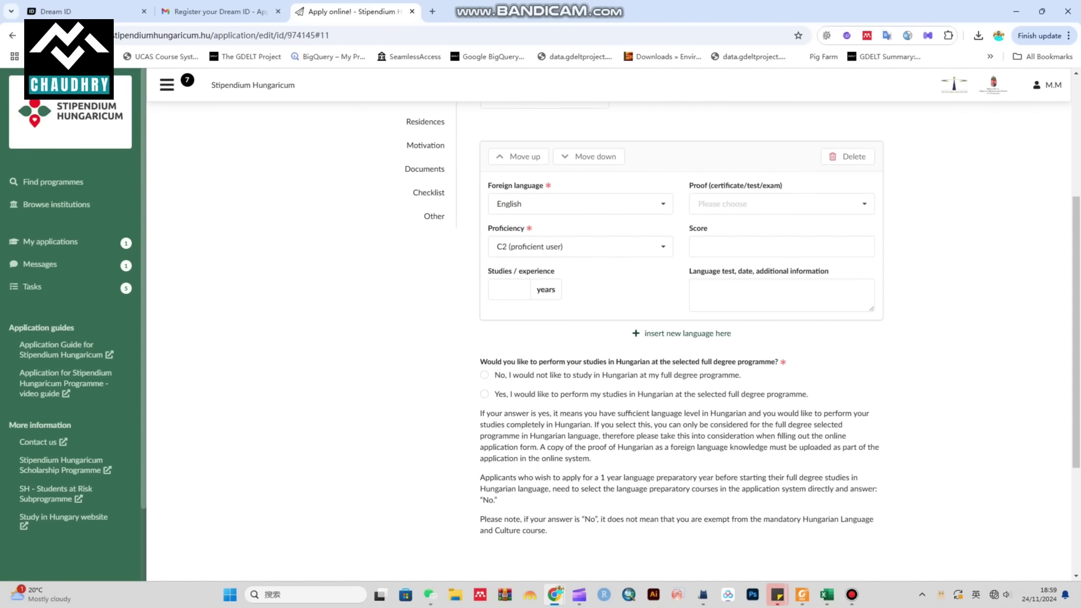
Step: Enter 6 years of study, answer No to studying in Hungarian, and save as a draft
left_click(508, 289)
left_click(781, 203)
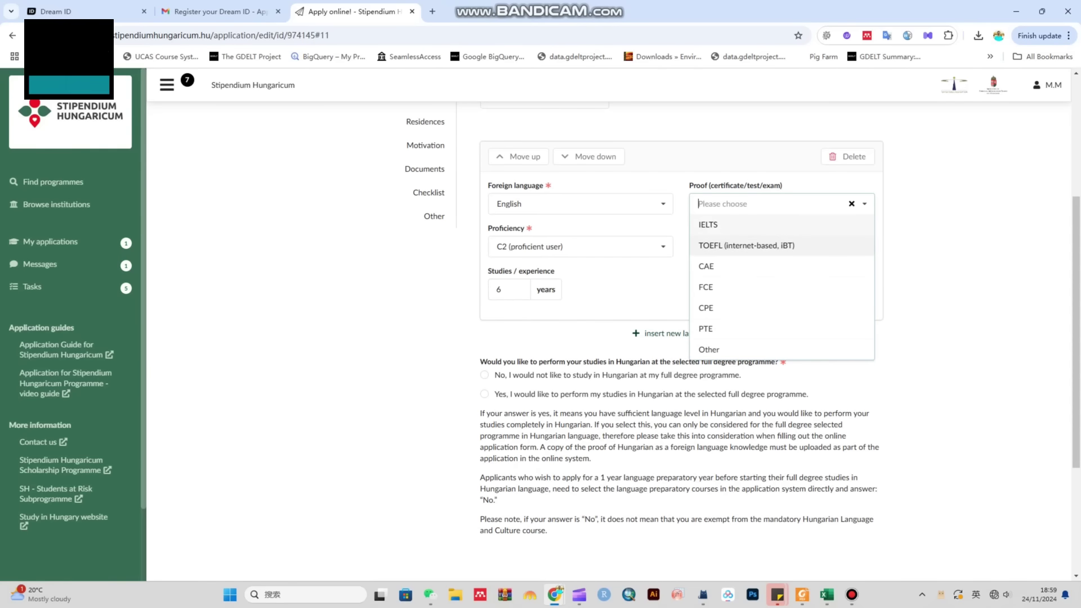
scroll(732, 294, "down", 1)
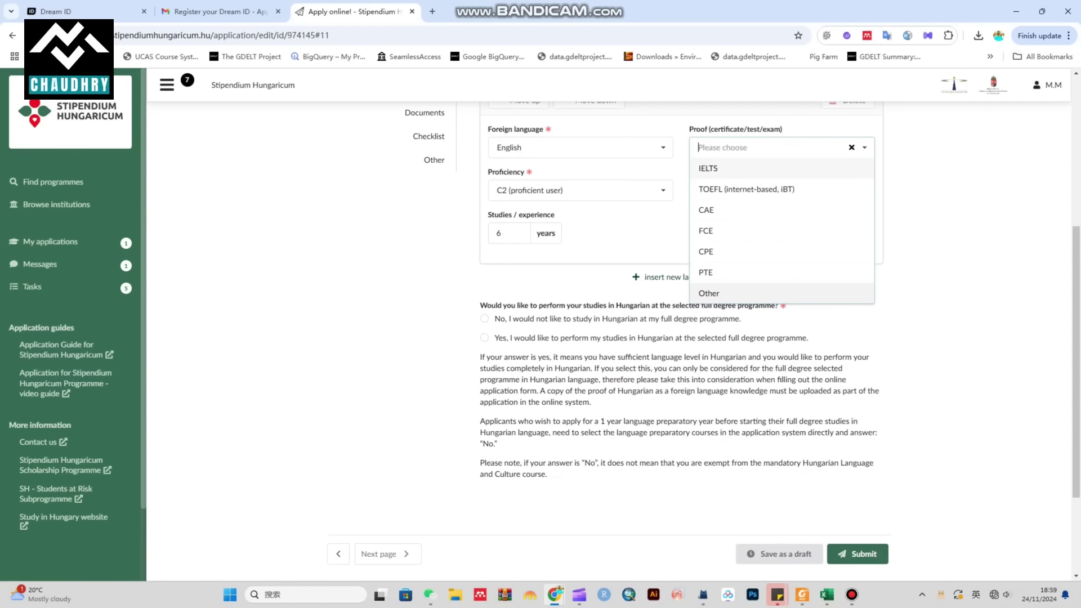
key("Escape")
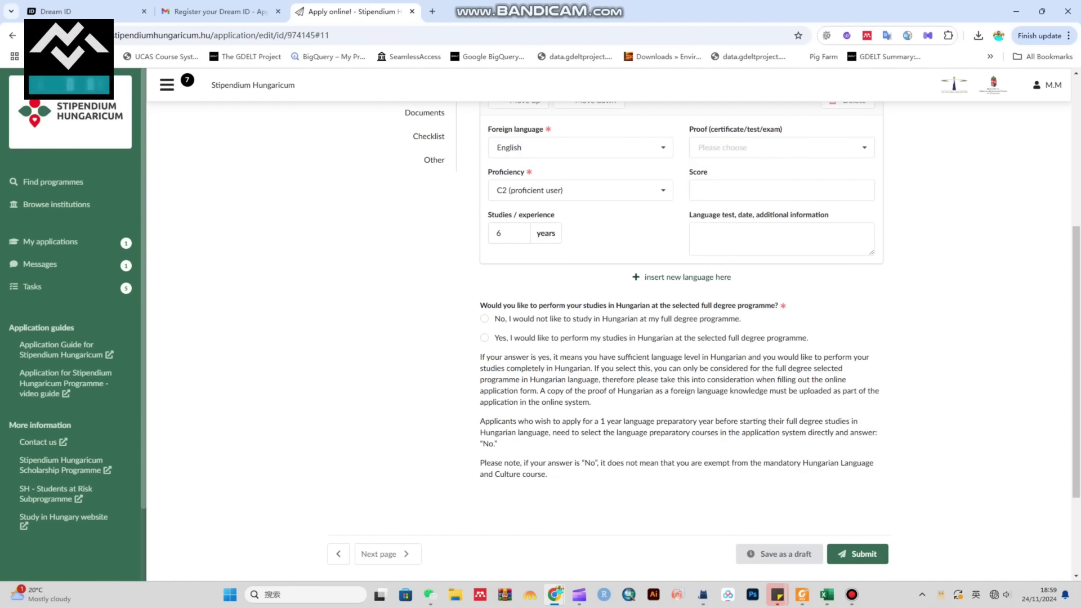
key("Tab")
key("Tab")
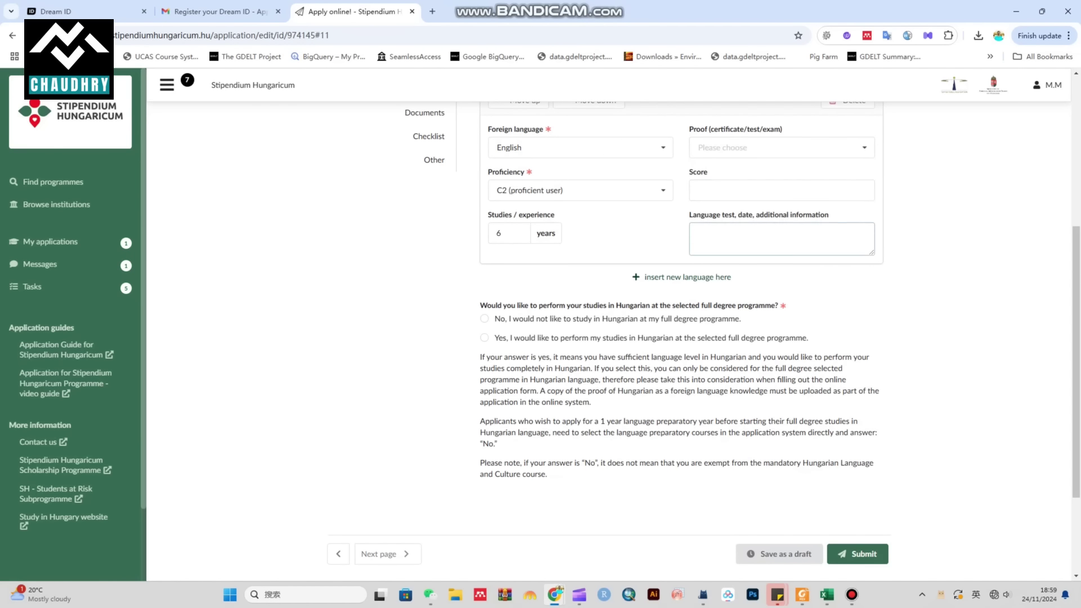
scroll(705, 334, "down", 1)
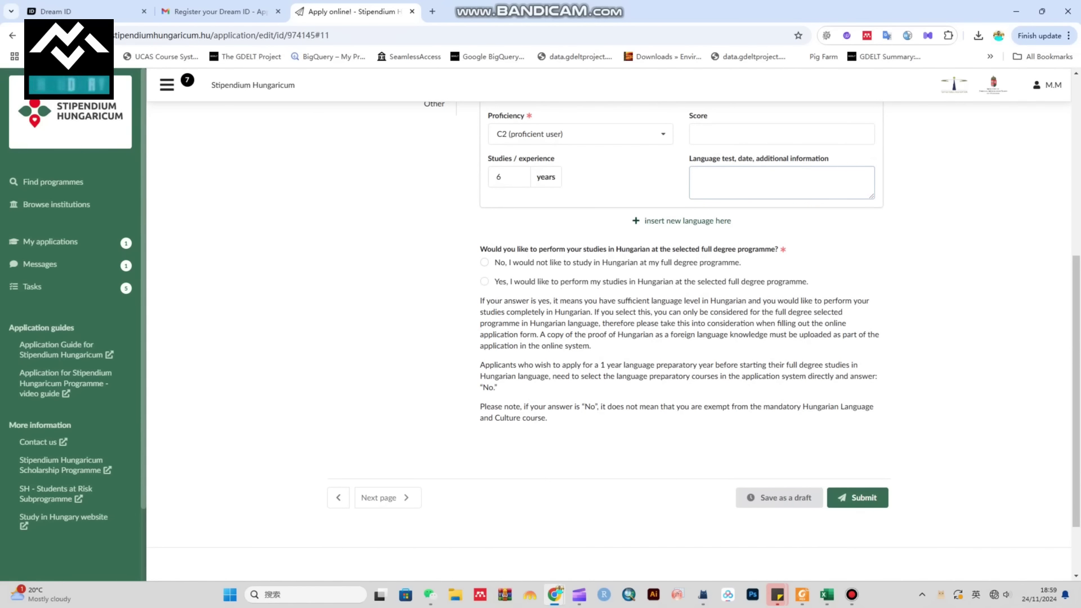
left_click_drag(516, 249, 780, 249)
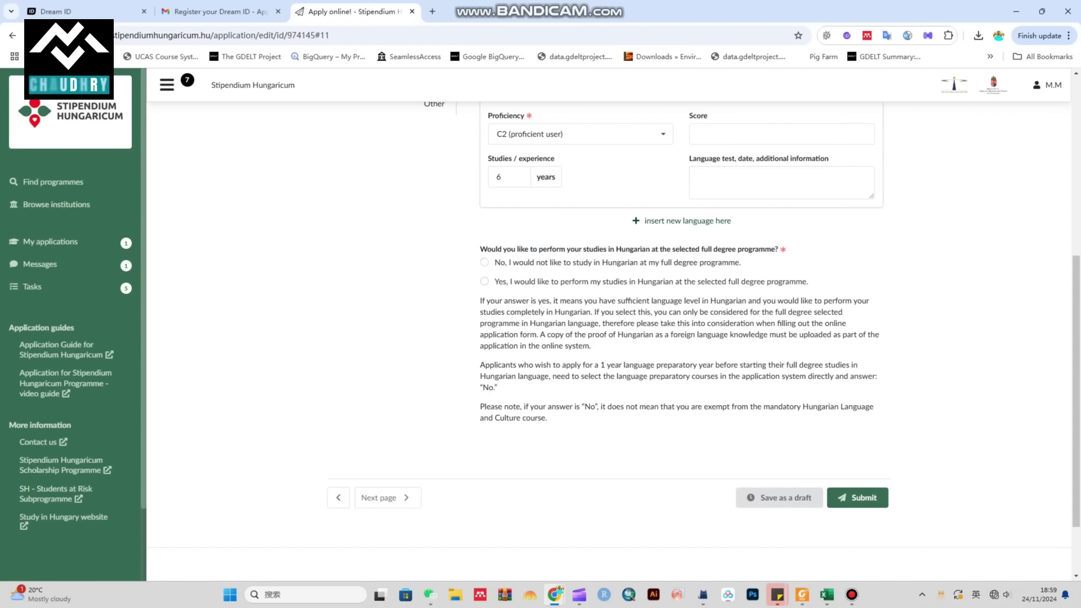
scroll(705, 341, "down", 1)
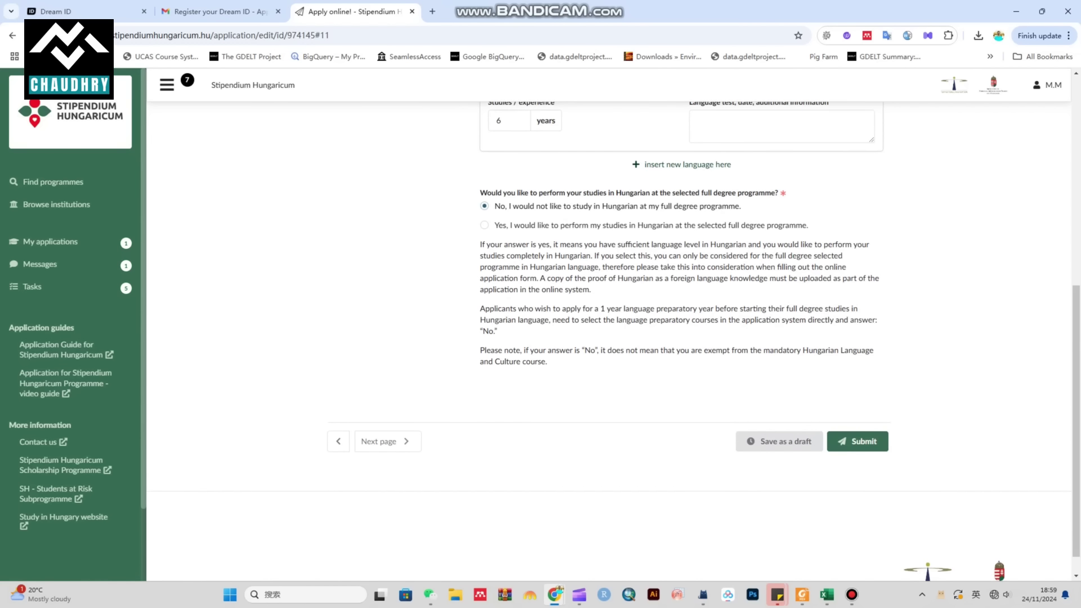
left_click(779, 441)
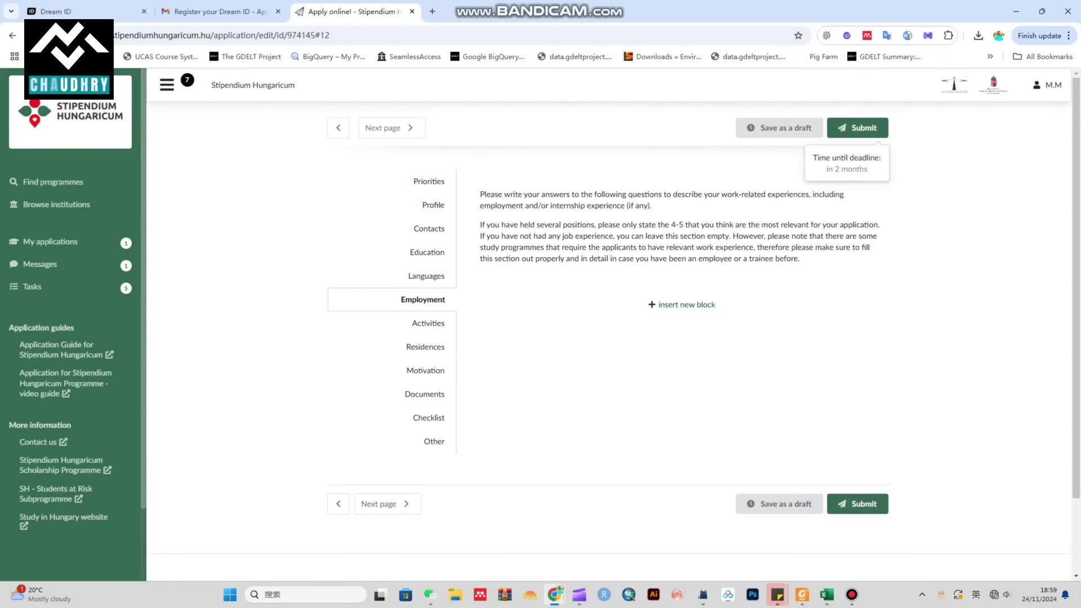
Step: Insert a new employment block and look over its employer and start year fields
left_click(682, 305)
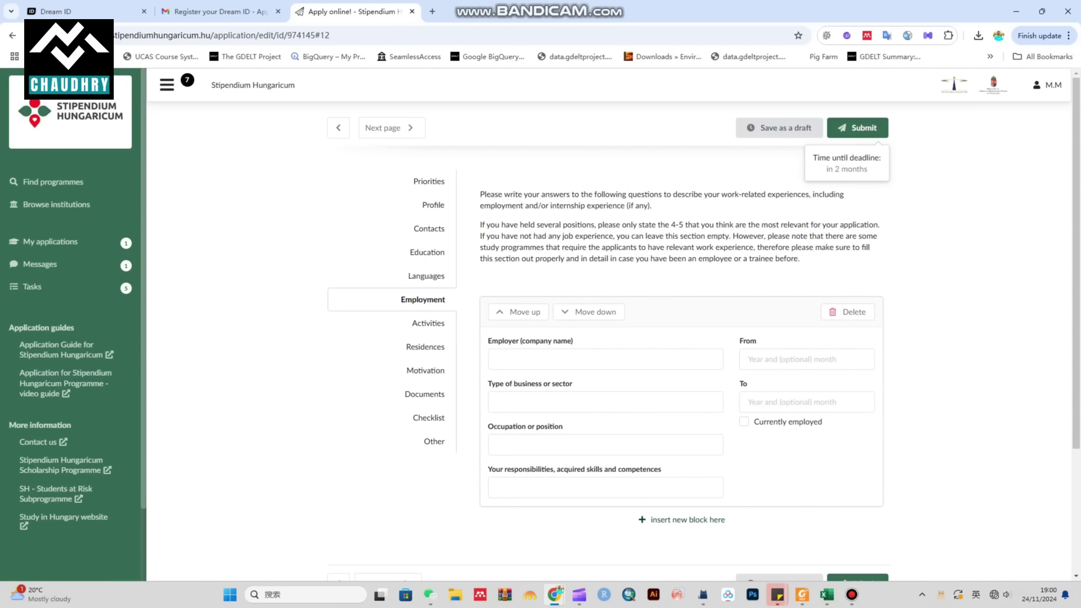
left_click(605, 359)
left_click(806, 359)
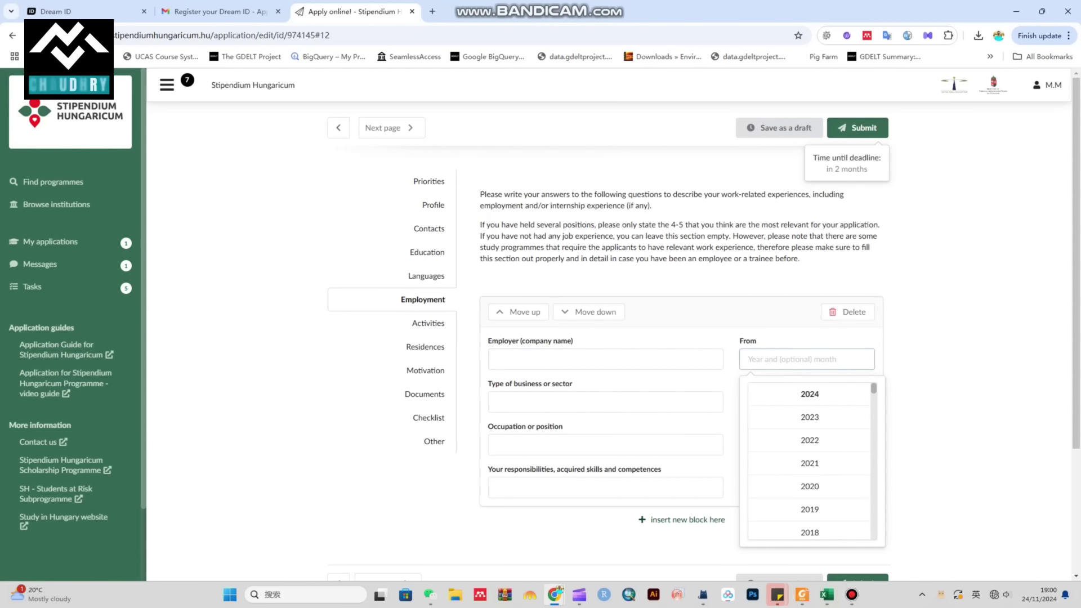
key("Escape")
key("Tab")
key("Tab")
key("Tab")
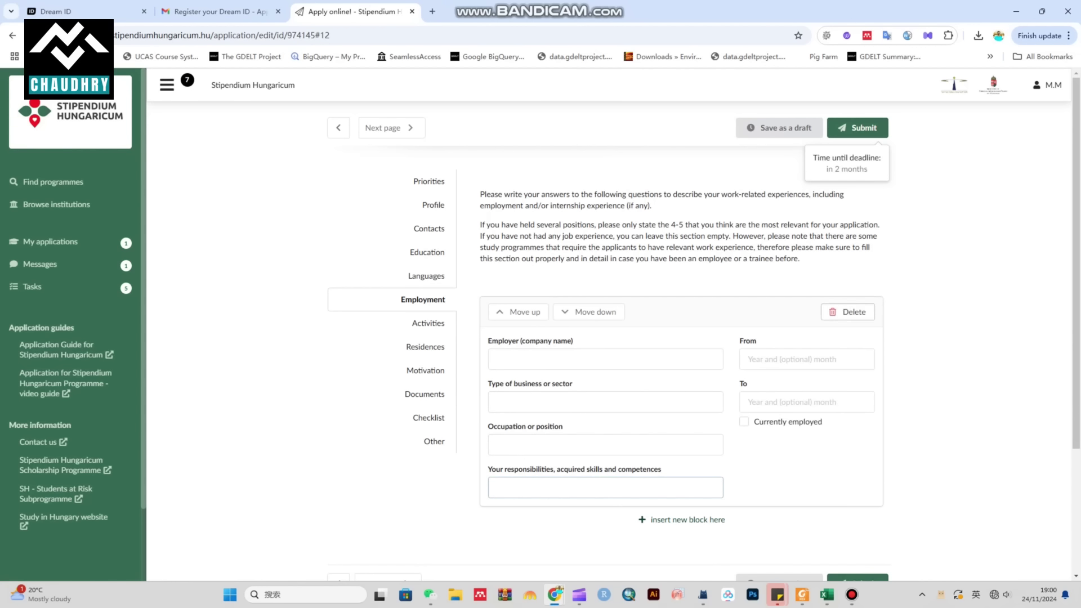
Step: Delete the employment block, confirm the removal, and save the draft
left_click(847, 312)
left_click(847, 279)
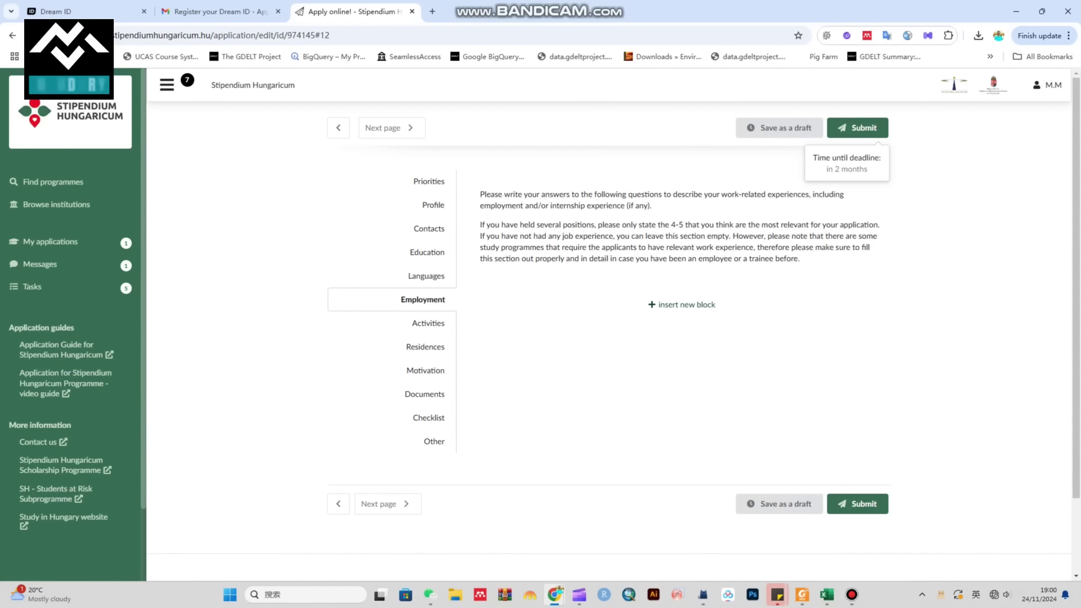
left_click(779, 503)
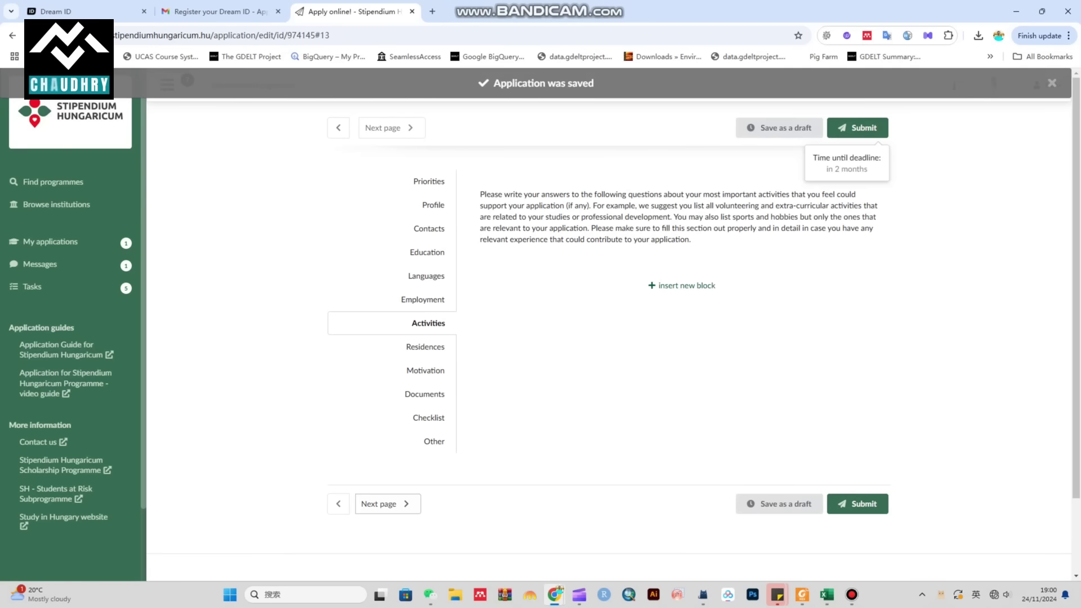
Step: Insert a new activity block and look over its Nature of your activity and From year fields
left_click(681, 285)
left_click_drag(479, 194, 691, 239)
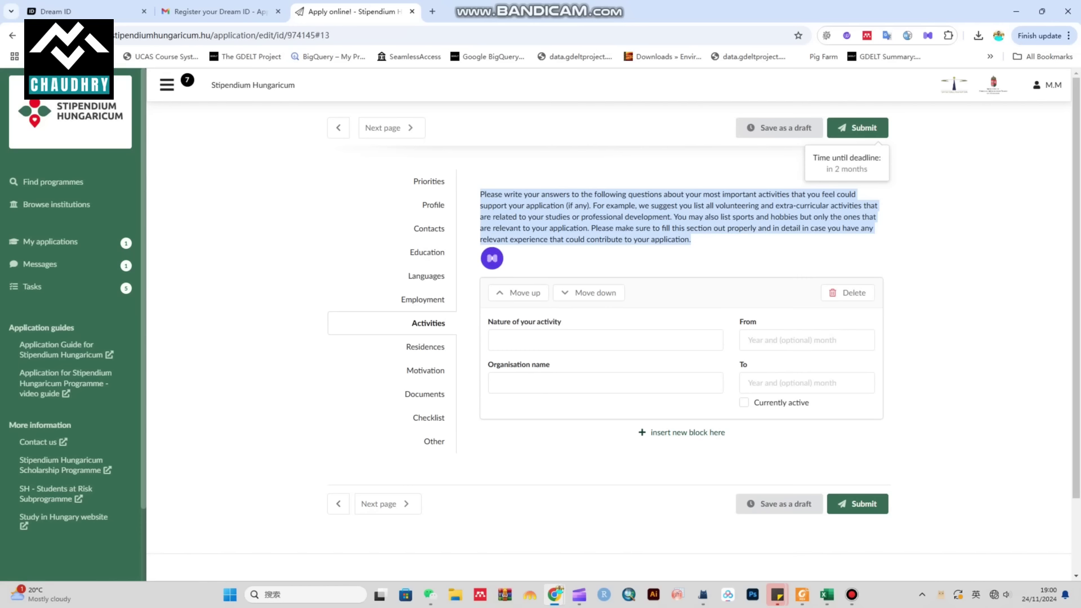
left_click(605, 340)
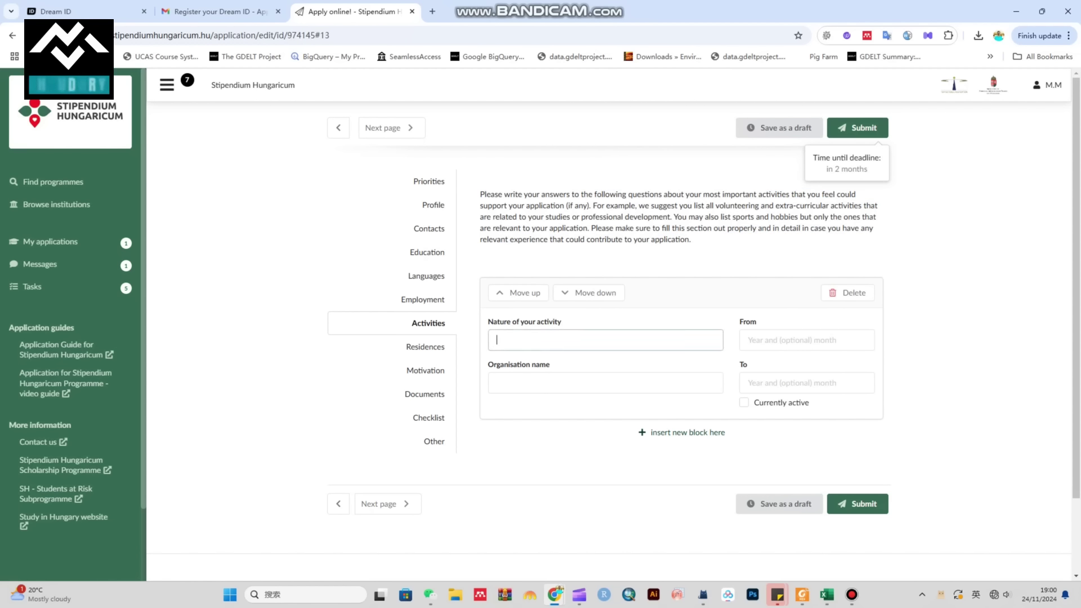
left_click(806, 340)
key("Escape")
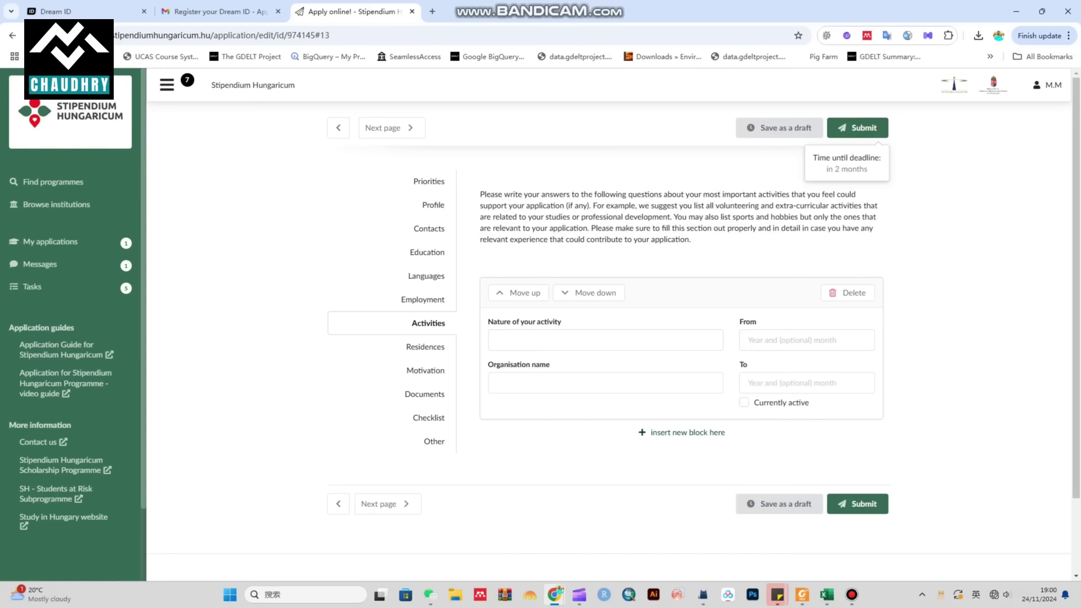